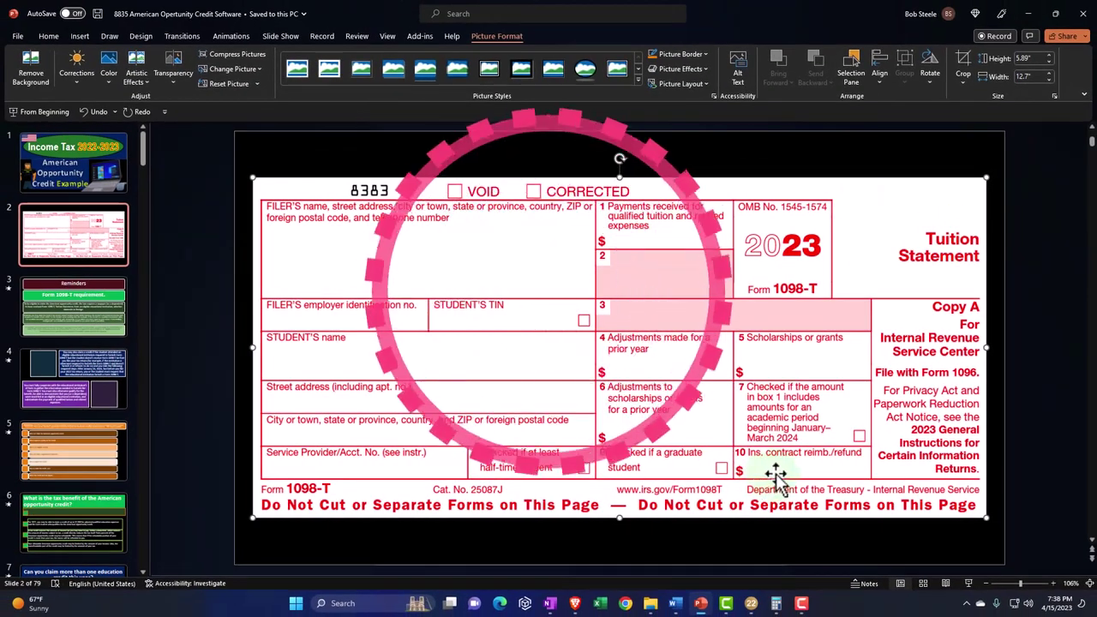
Switch to Lacerte and go through the student information and American Opportunity Credit disqualifier fields on the Education Credits screen.
key("super+Down")
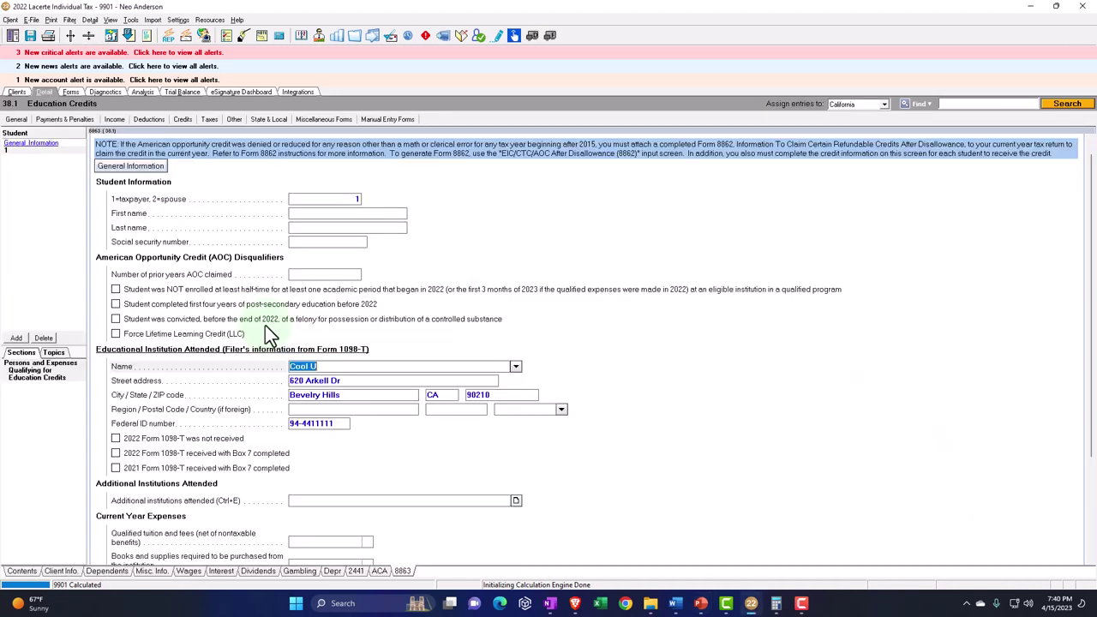
left_click(303, 202)
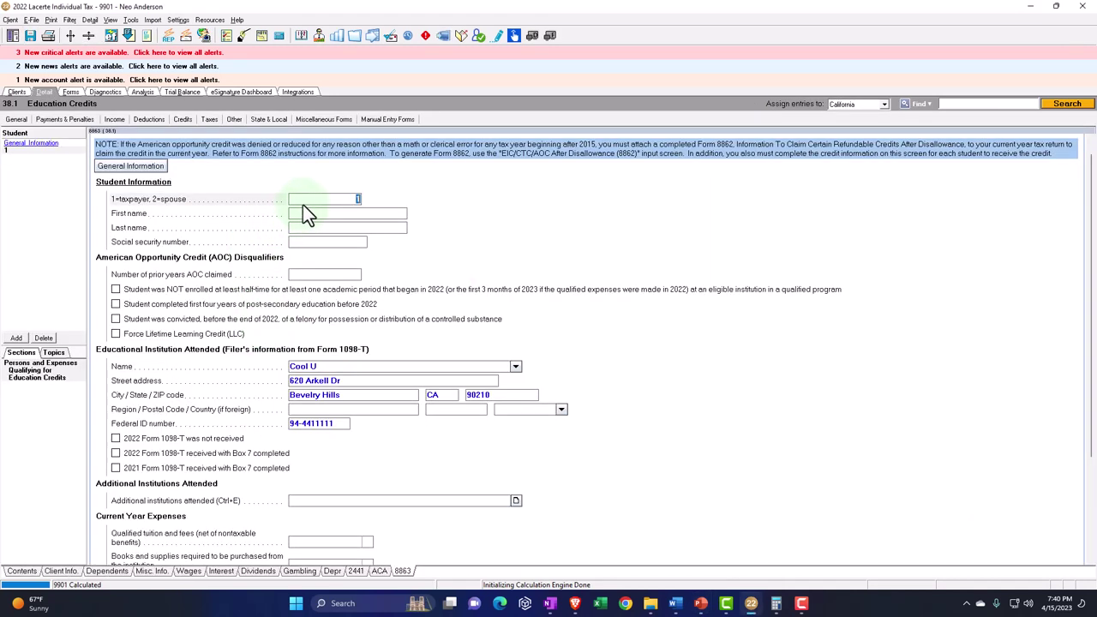
key("Tab")
key("Tab")
key("Tab")
key("Tab")
key("Tab")
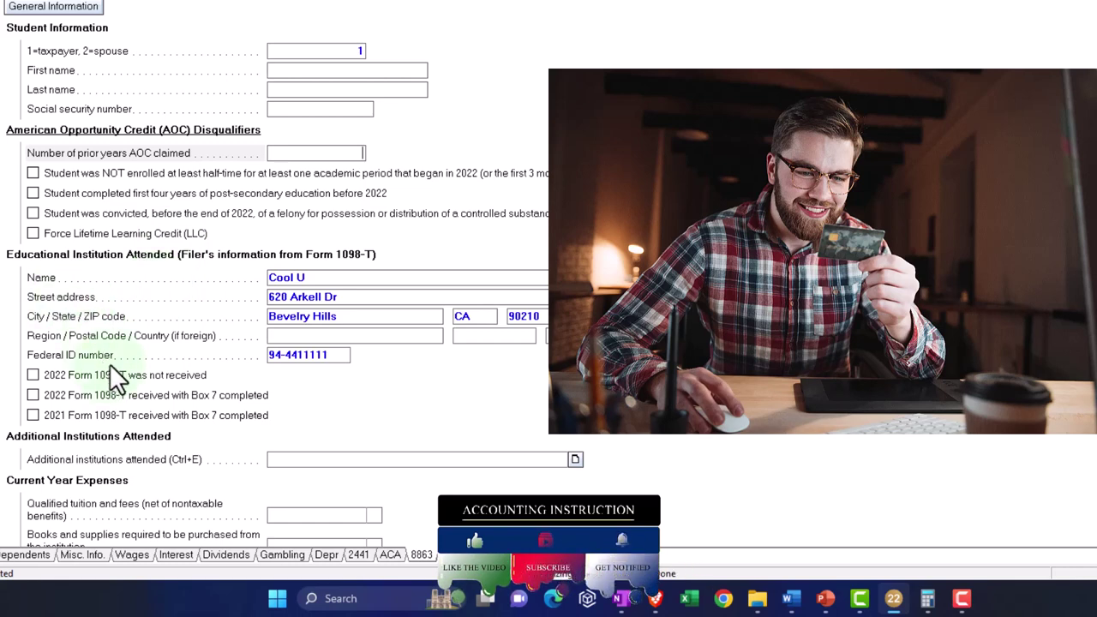
Enter 5,000 as the current year's qualified tuition and fees for the student.
scroll(118, 377, "down", 2)
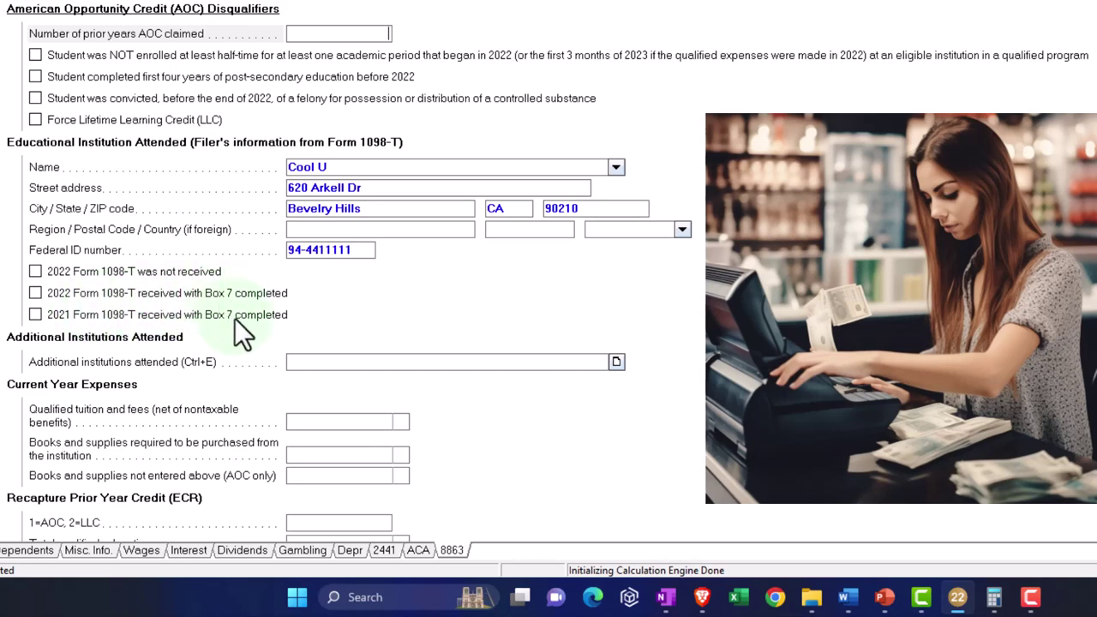
scroll(94, 303, "down", 3)
scroll(94, 300, "down", 1)
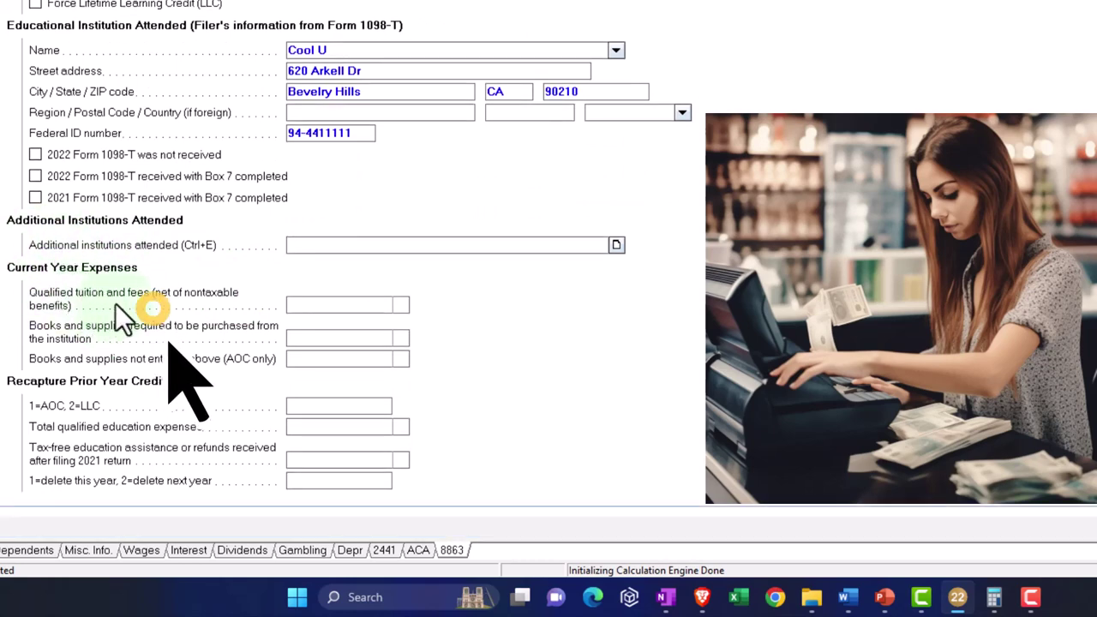
left_click(316, 309)
type("5,")
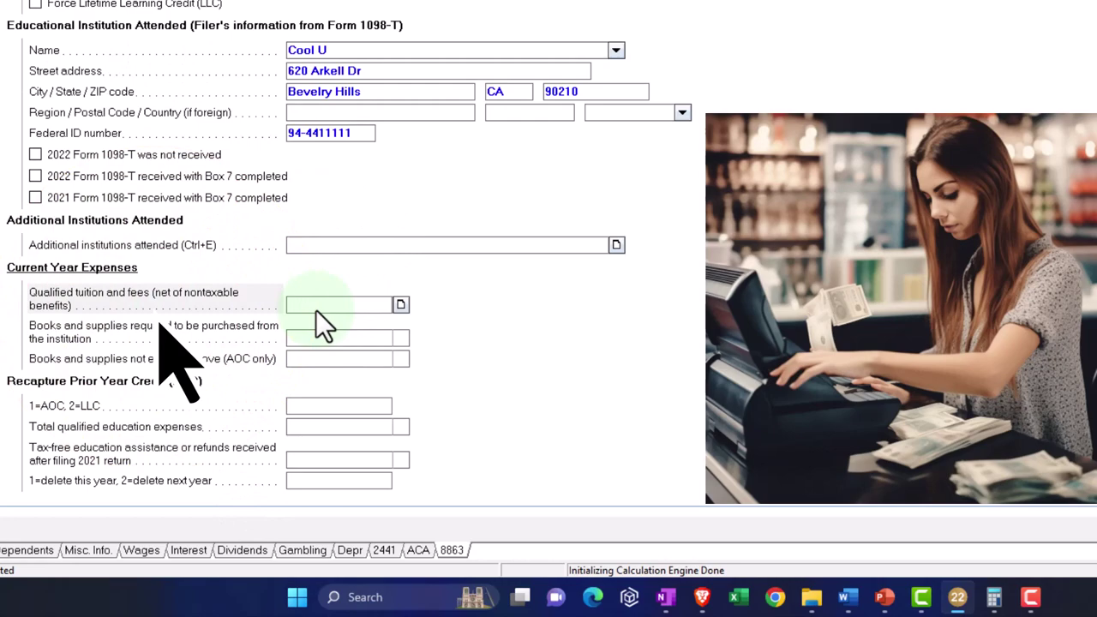
type("000")
key("Tab")
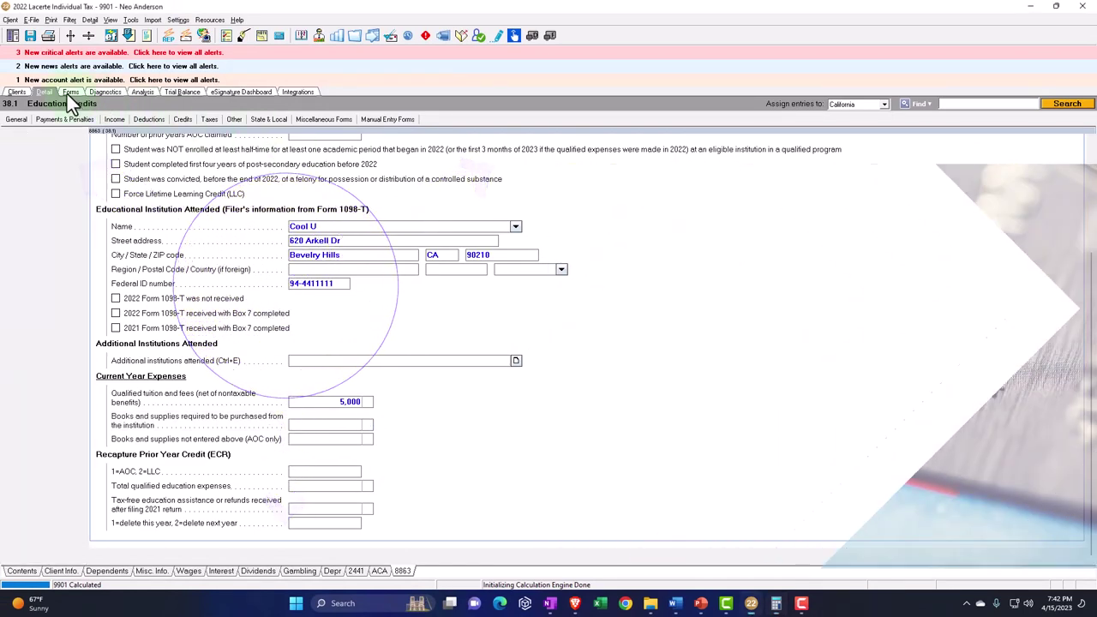
Examine the Form 1040 income lines down to the adjusted gross income and standard deduction.
left_click(70, 93)
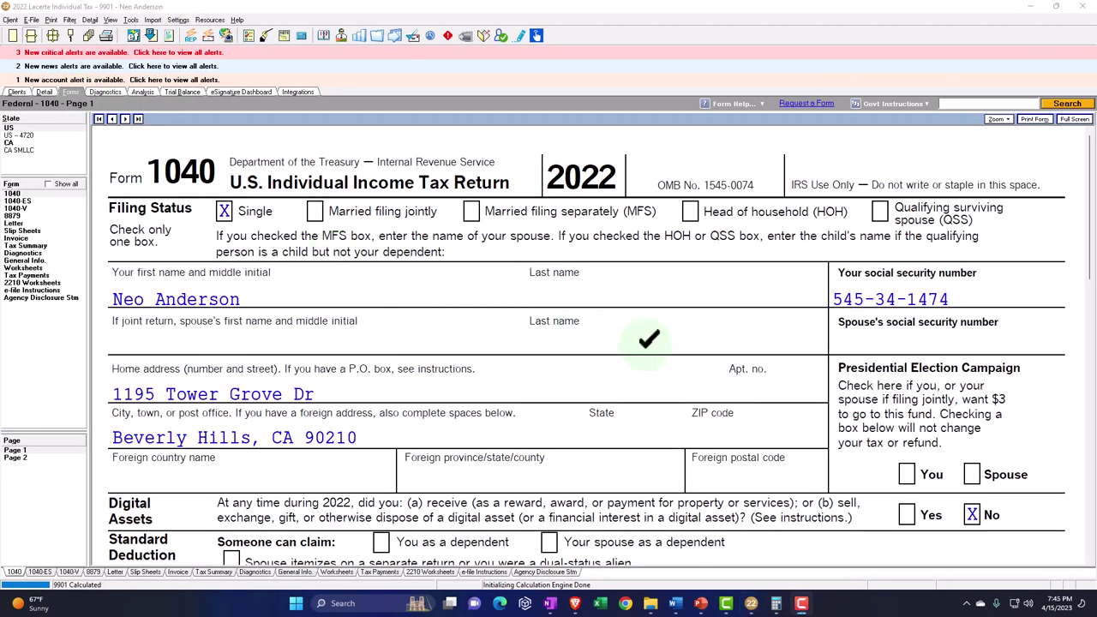
scroll(649, 340, "down", 10)
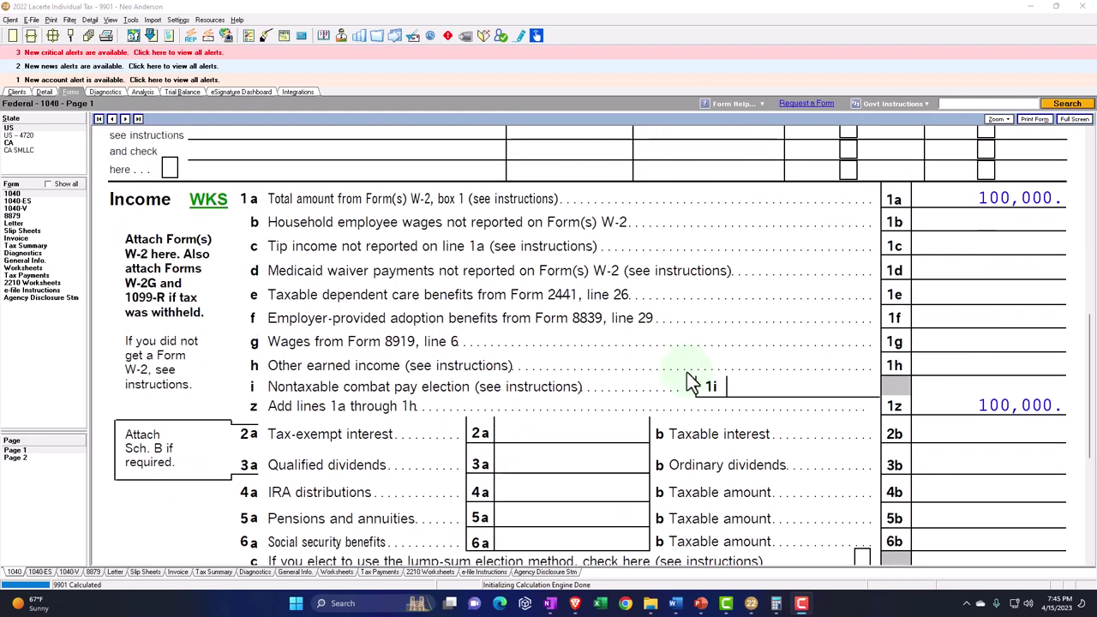
scroll(692, 382, "down", 5)
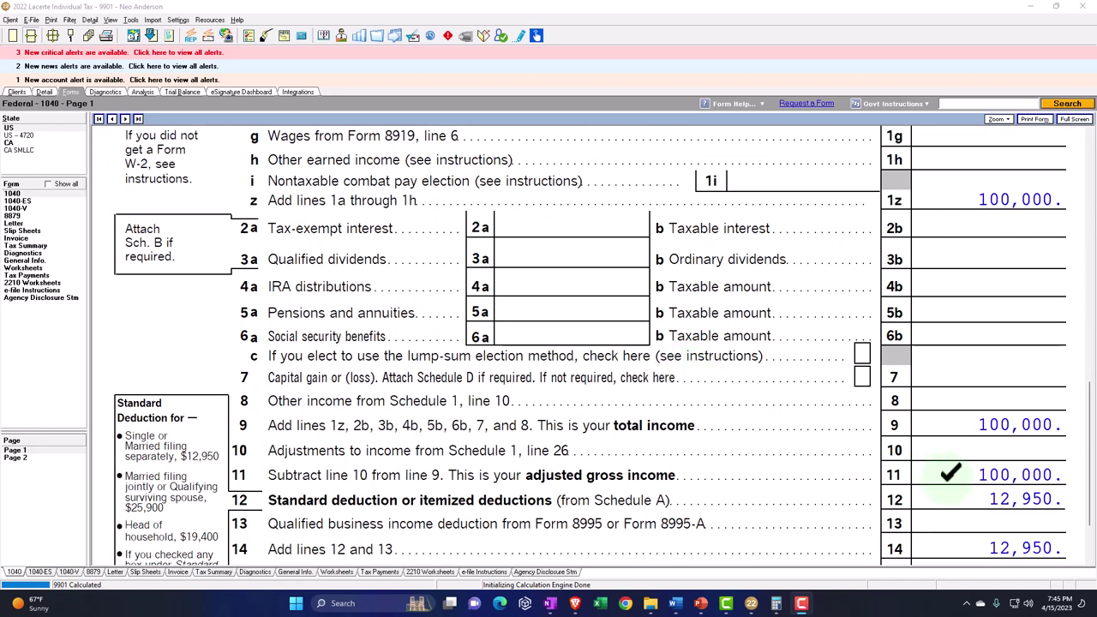
Set the W-2 wages to 70,000 in the return's input detail.
left_click(48, 92)
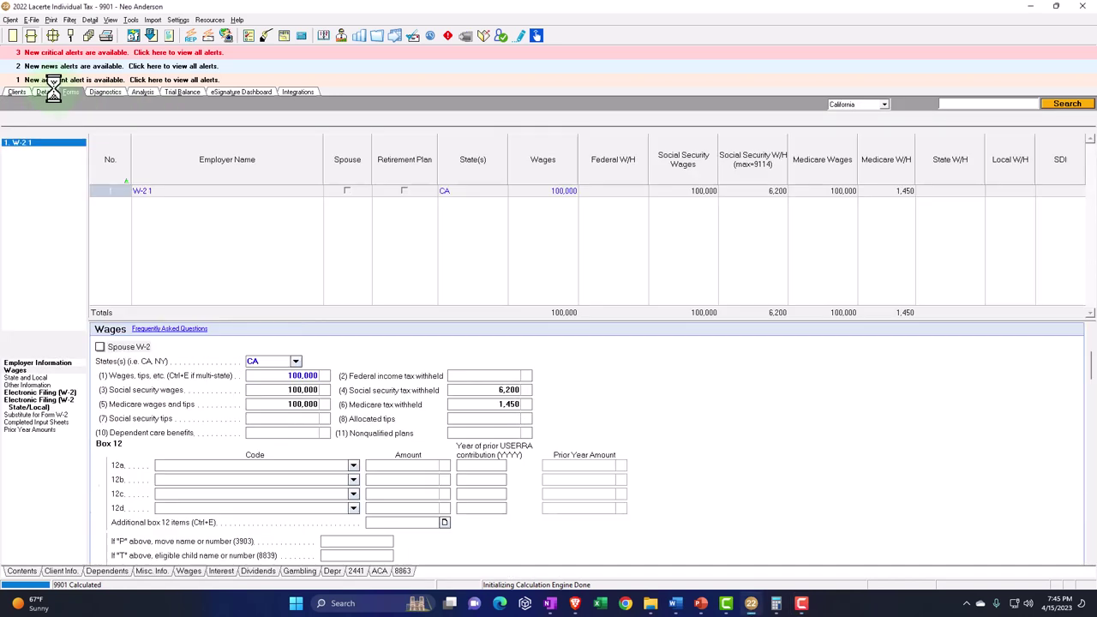
type("70,000")
key("Tab")
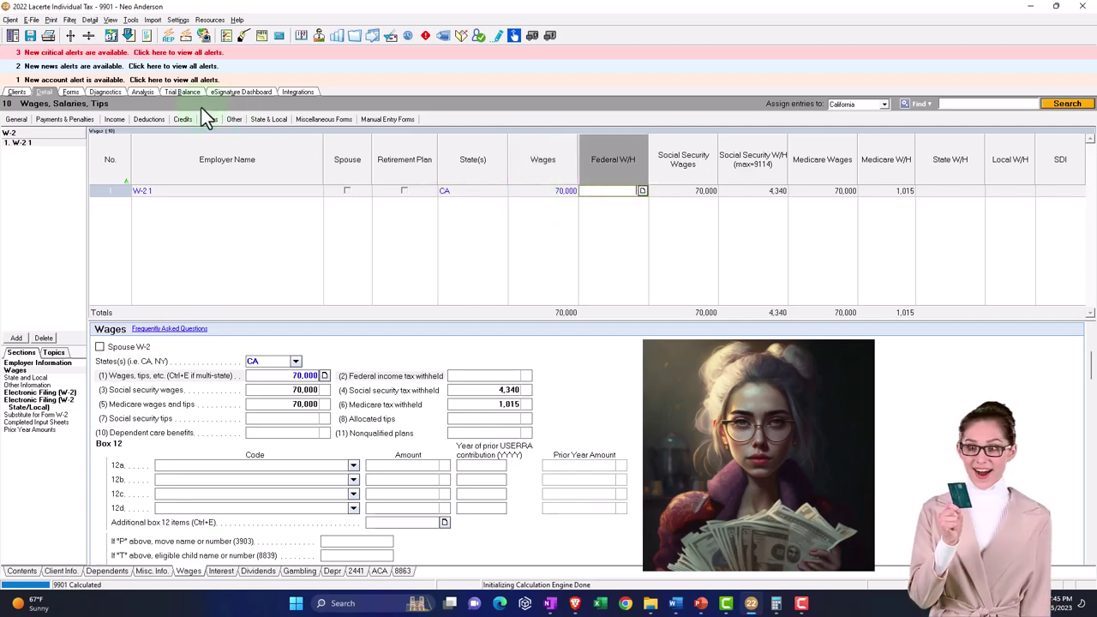
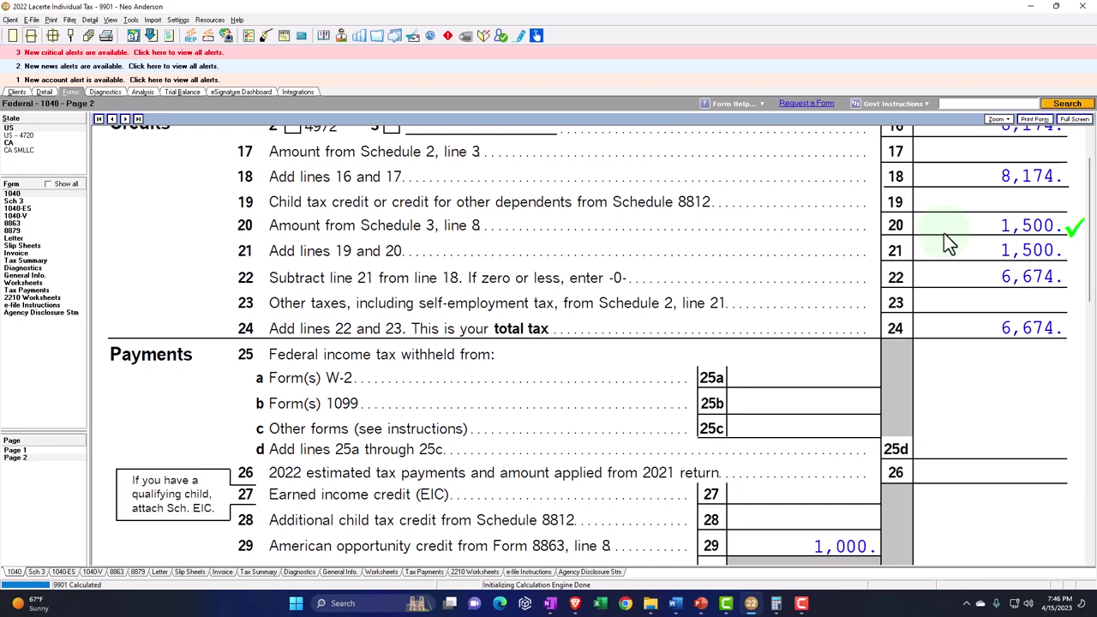
Examine the American opportunity credit, total payments and amount owed on Form 1040 page 2.
scroll(947, 242, "down", 3)
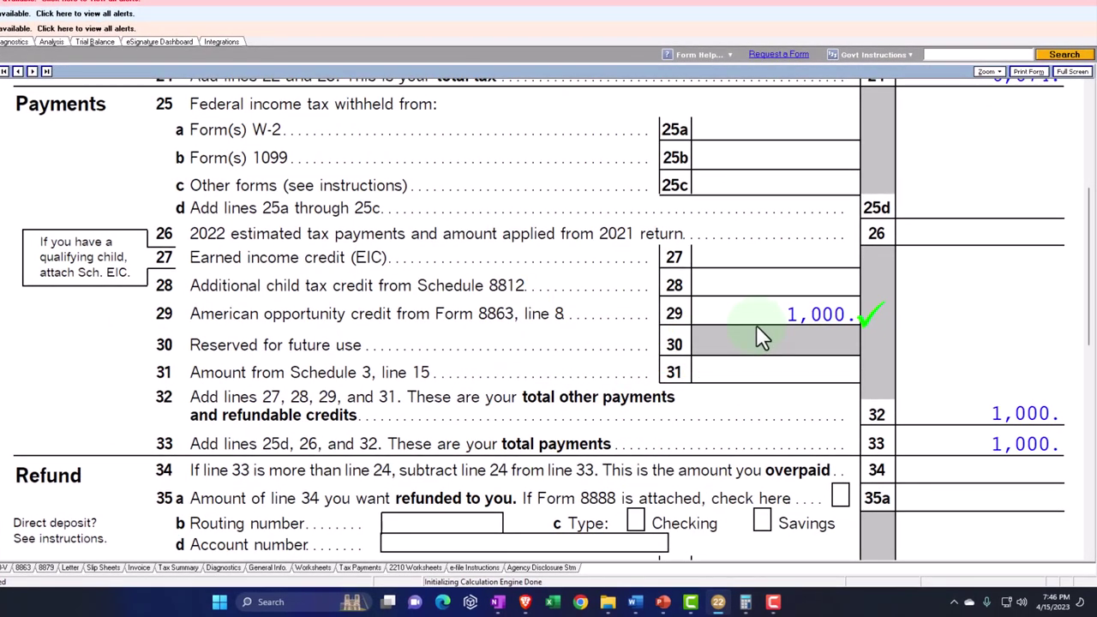
scroll(757, 327, "down", 2)
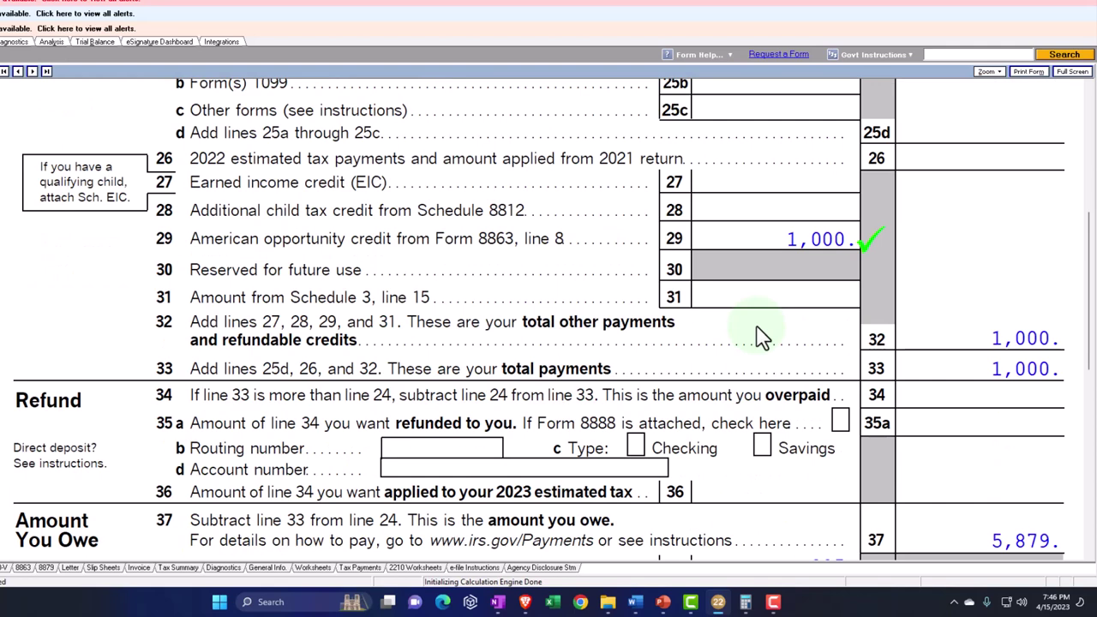
scroll(761, 336, "down", 2)
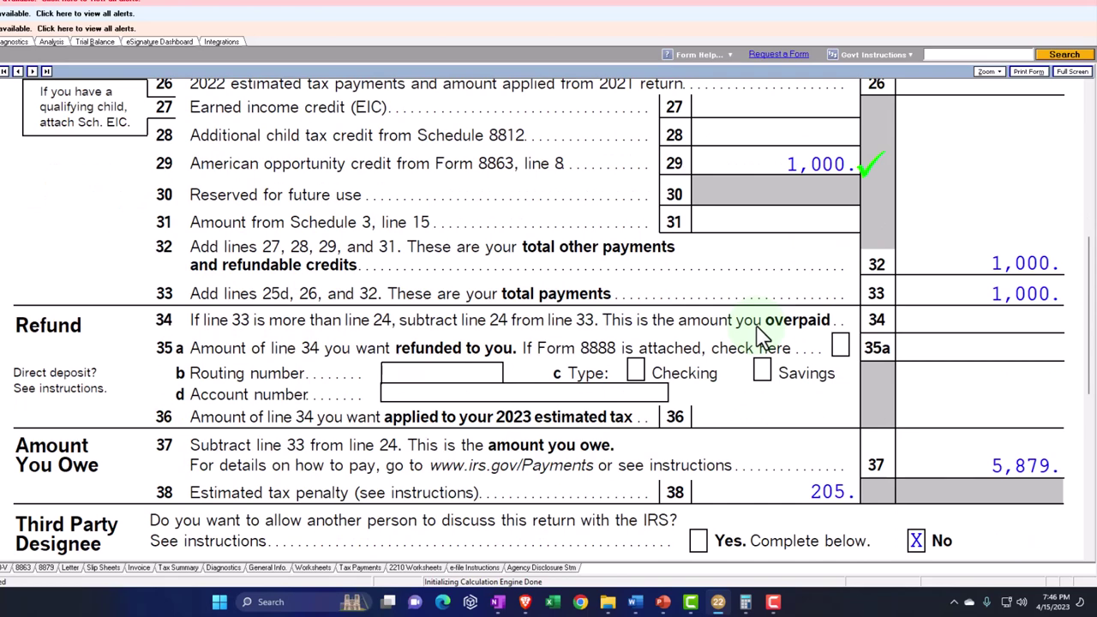
scroll(760, 336, "up", 10)
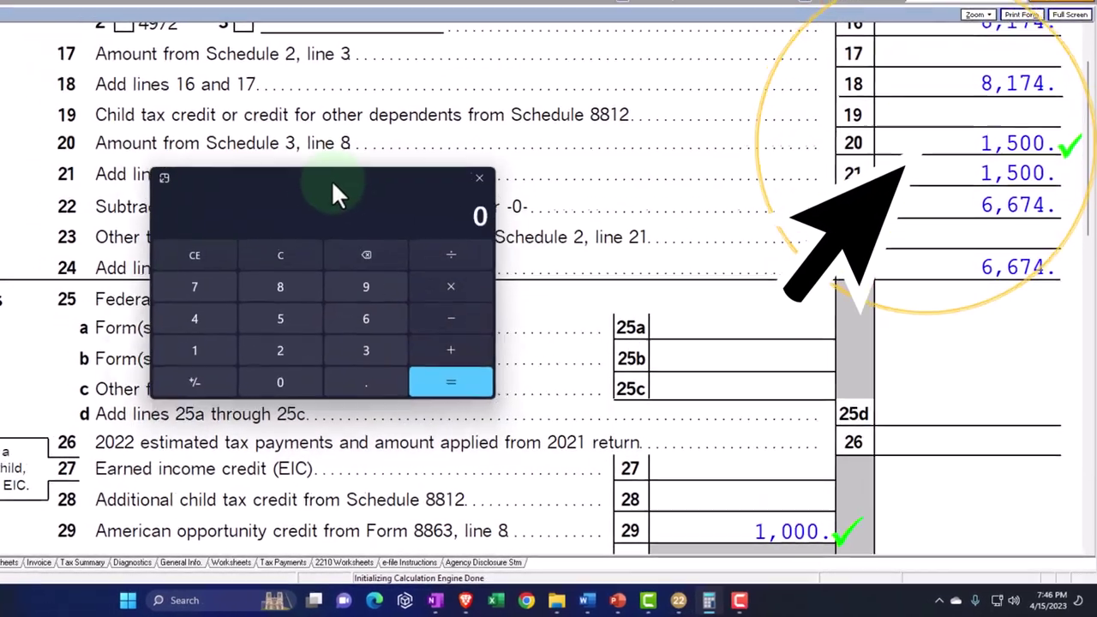
Calculate the maximum American opportunity credit in Calculator as 2,000 × 0.25 plus 2,000.
left_click_drag(331, 179, 307, 171)
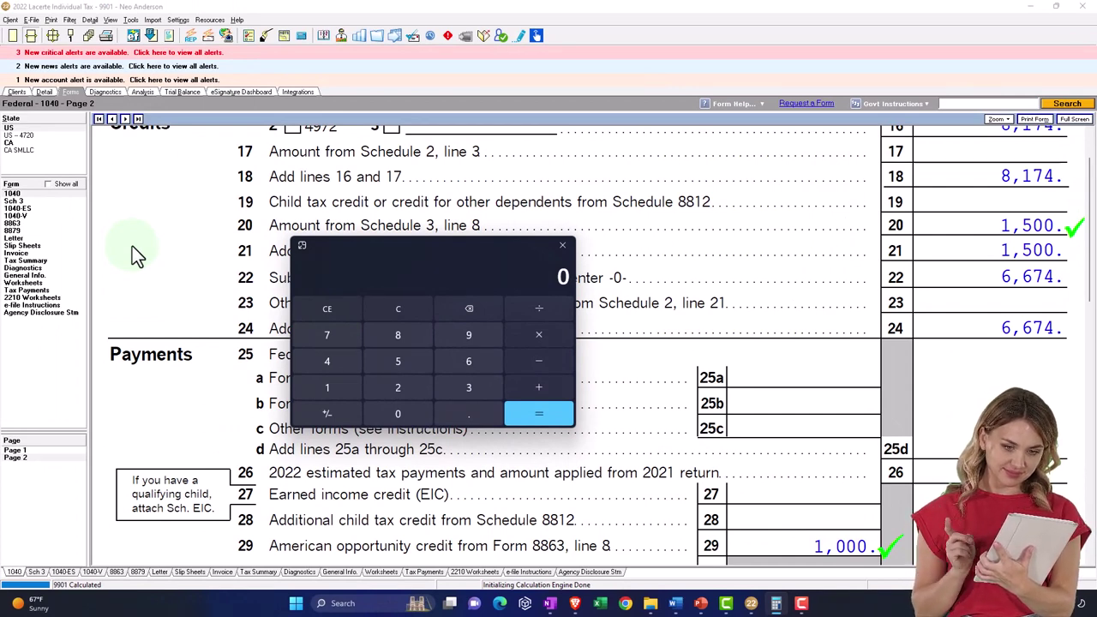
type("000")
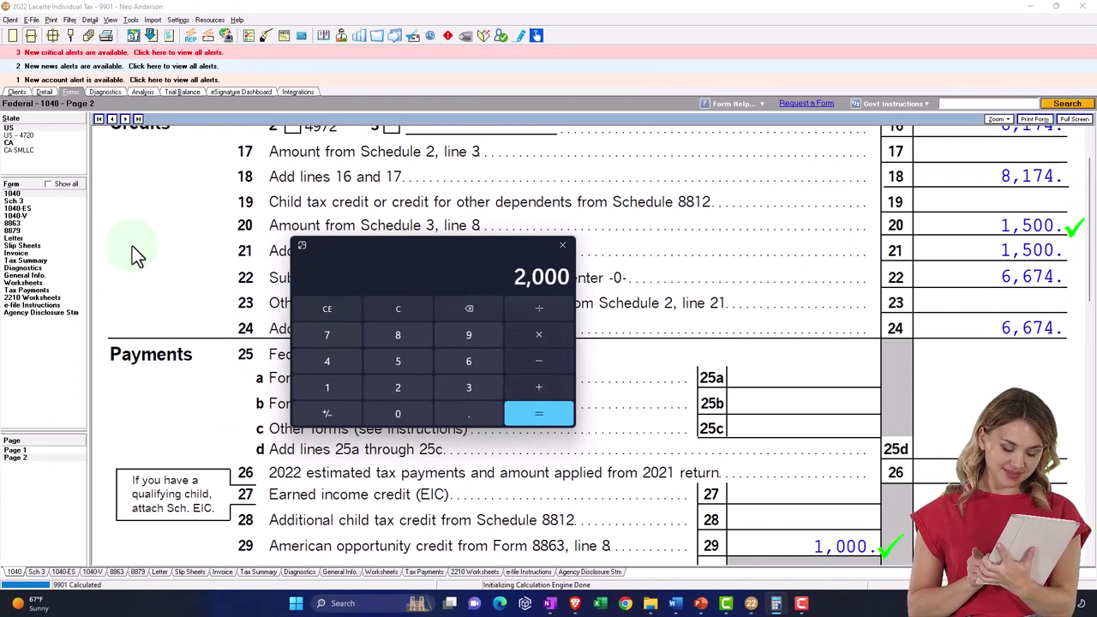
type("*.25")
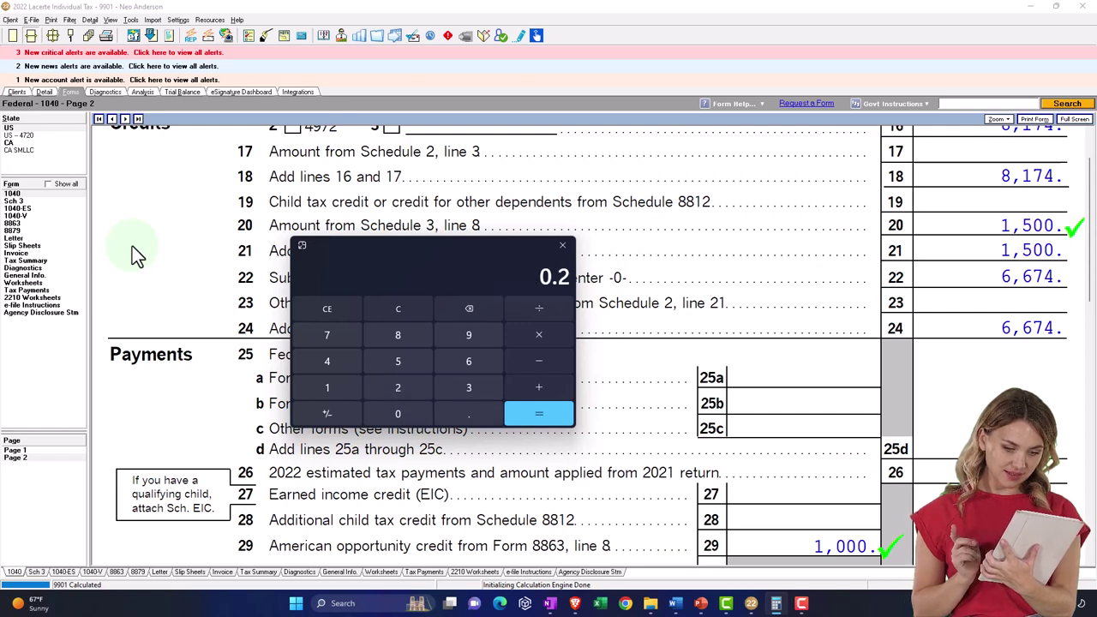
key("Return")
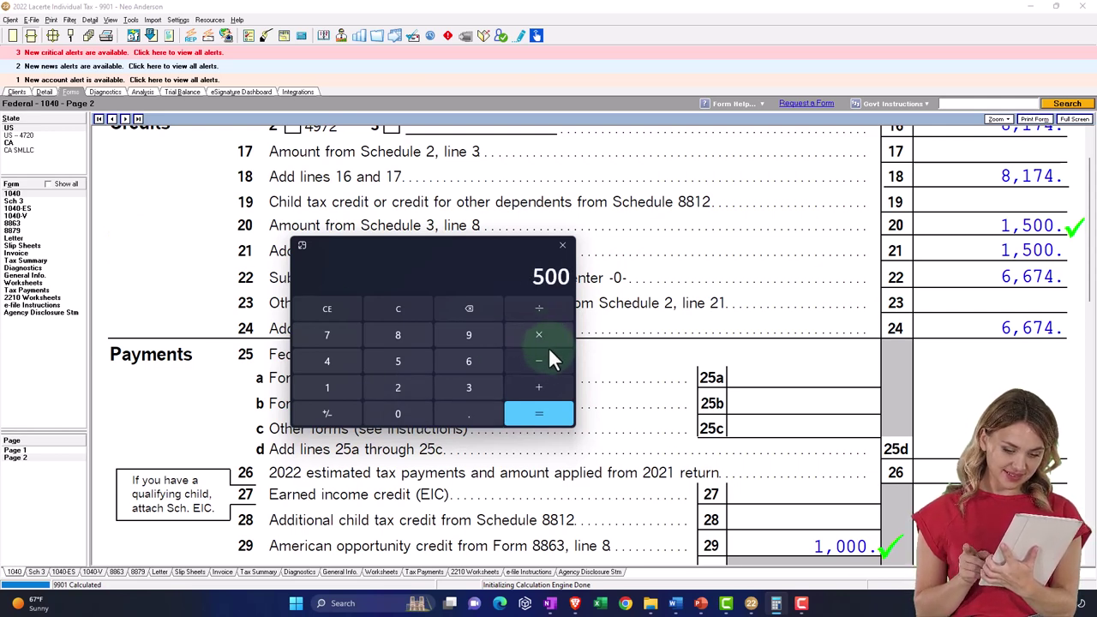
left_click(539, 388)
type("2000")
key("Return")
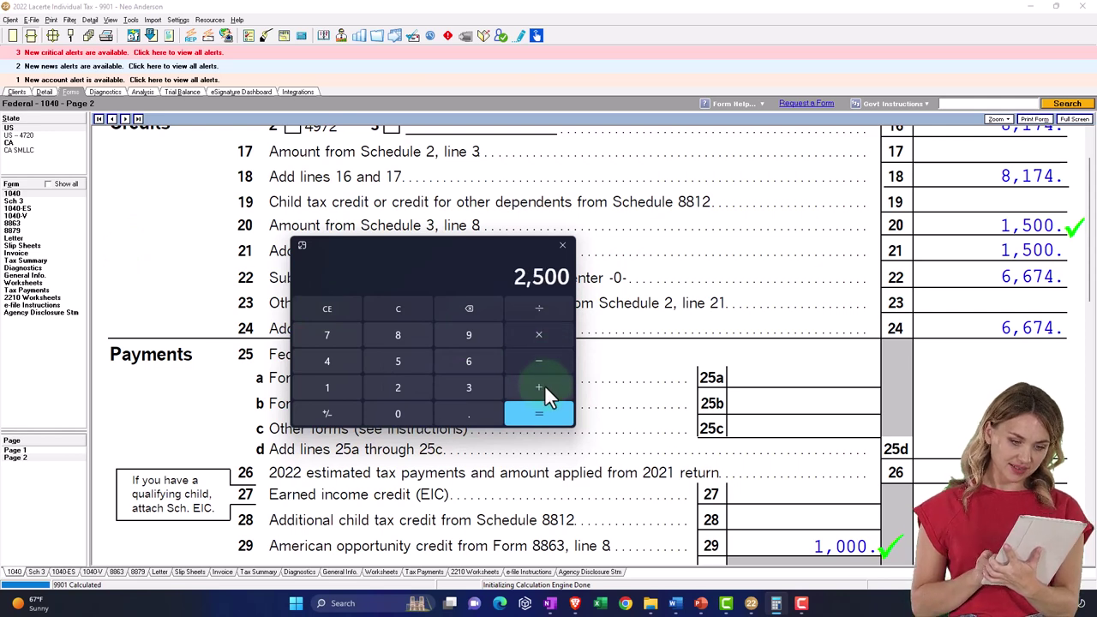
left_click_drag(453, 248, 943, 244)
left_click(888, 387)
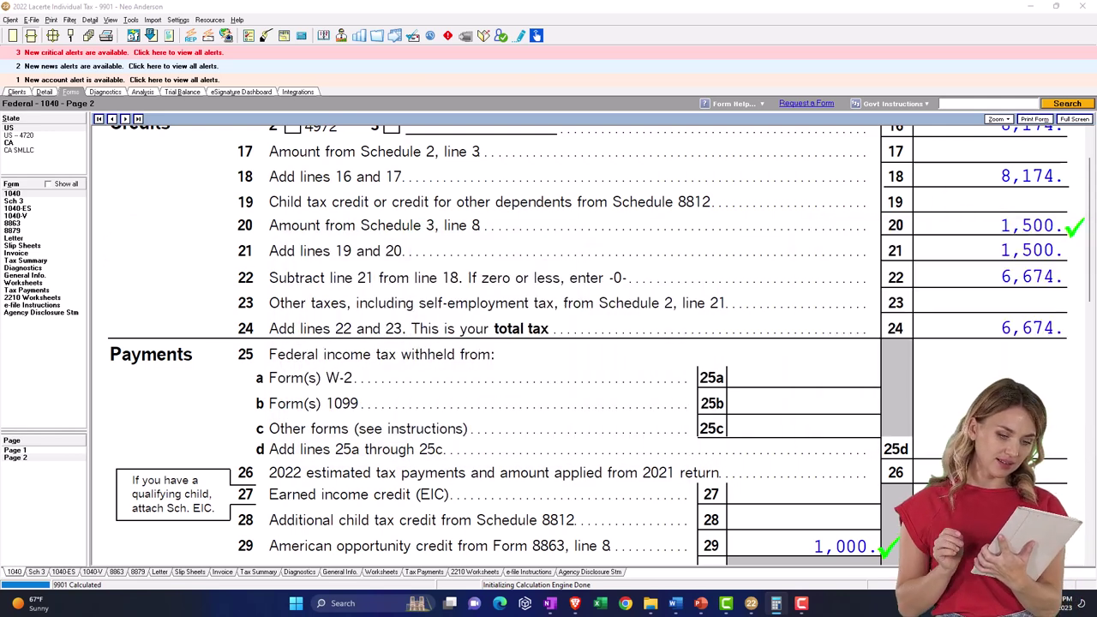
Review the credit lines on Form 1040 page 2 and the nonrefundable credits on Schedule 3.
scroll(786, 423, "down", 2)
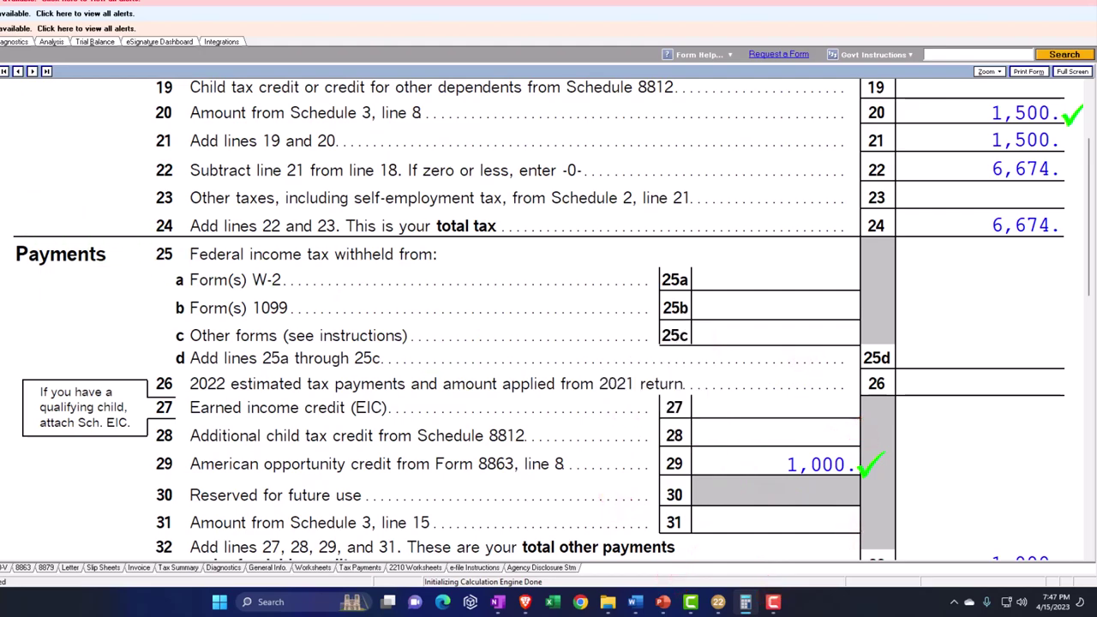
scroll(549, 343, "up", 2)
key("F9")
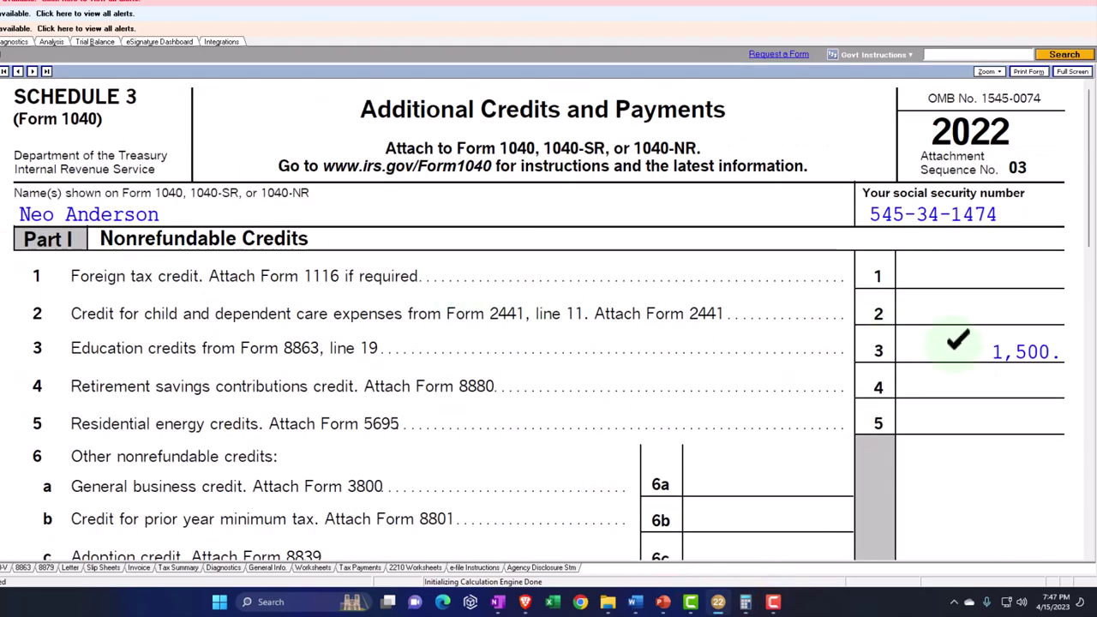
scroll(955, 360, "down", 3)
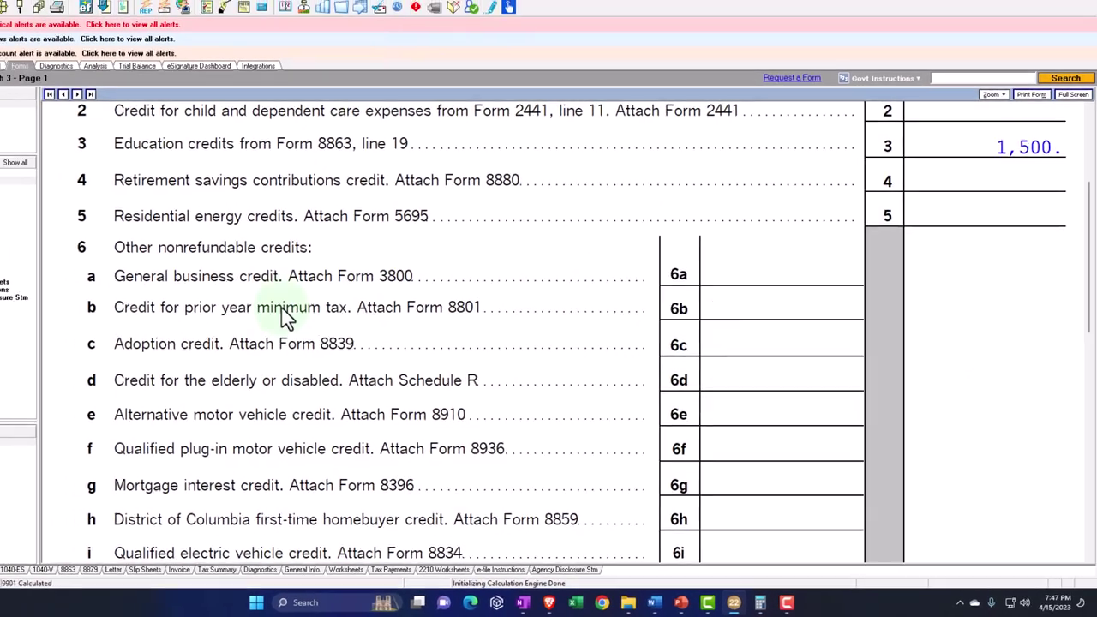
Examine Form 8863 from the refundable American opportunity credit in Part I into the nonrefundable education credits of Part II.
key("F9")
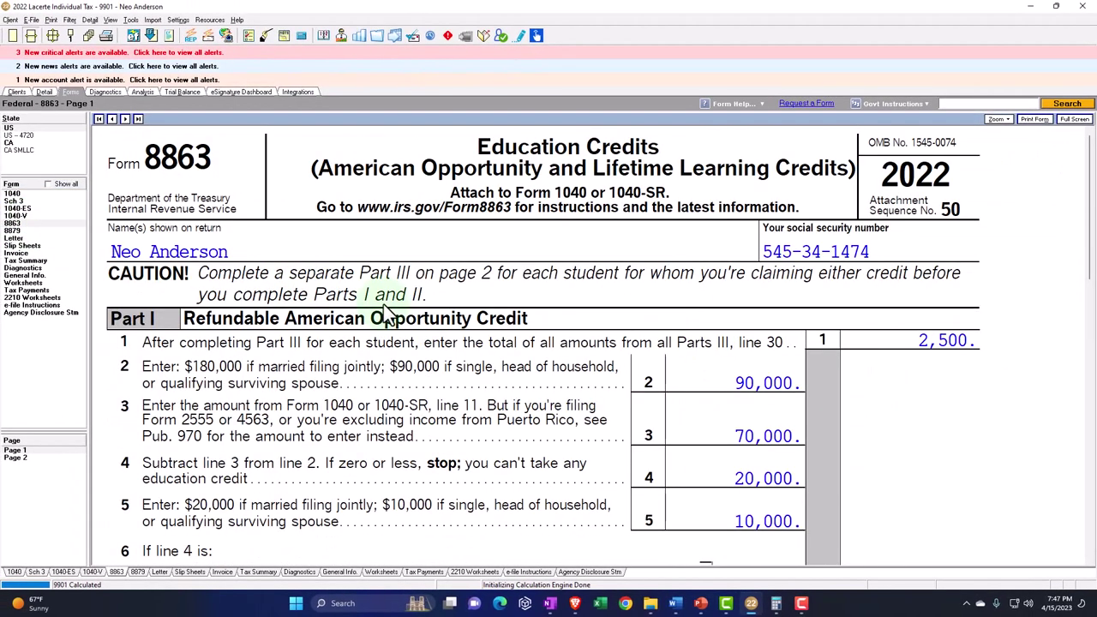
scroll(386, 311, "down", 2)
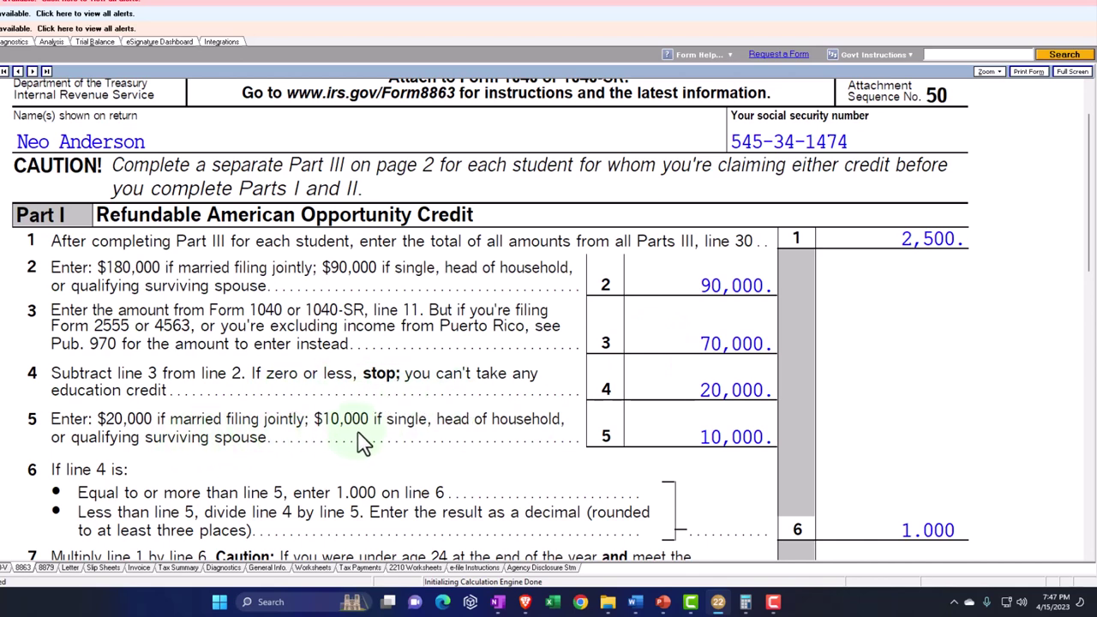
scroll(625, 441, "down", 2)
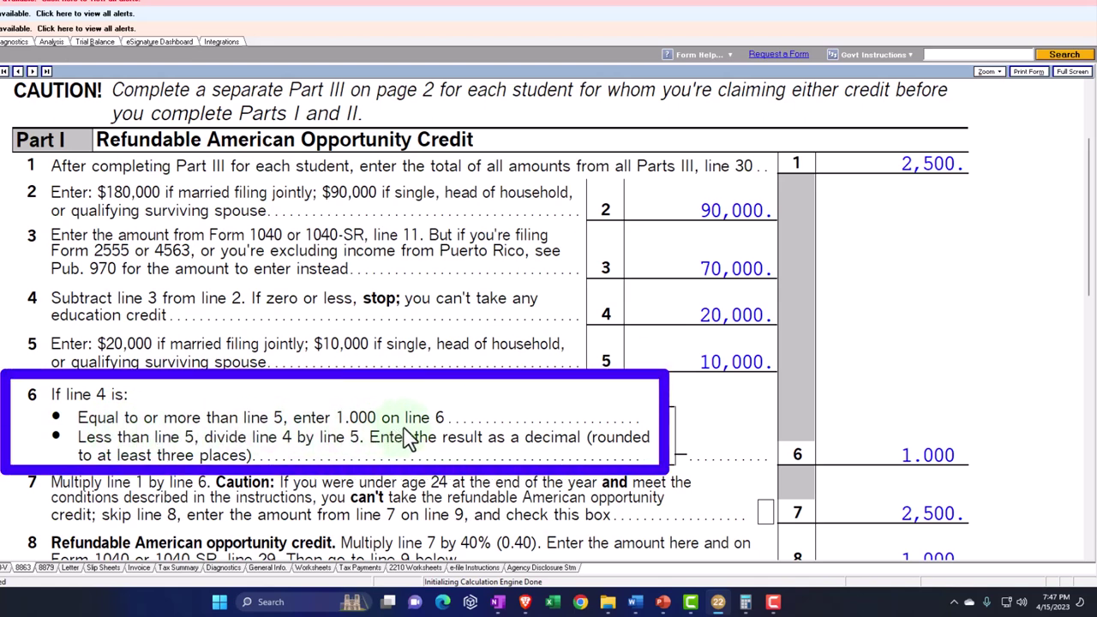
scroll(404, 428, "down", 2)
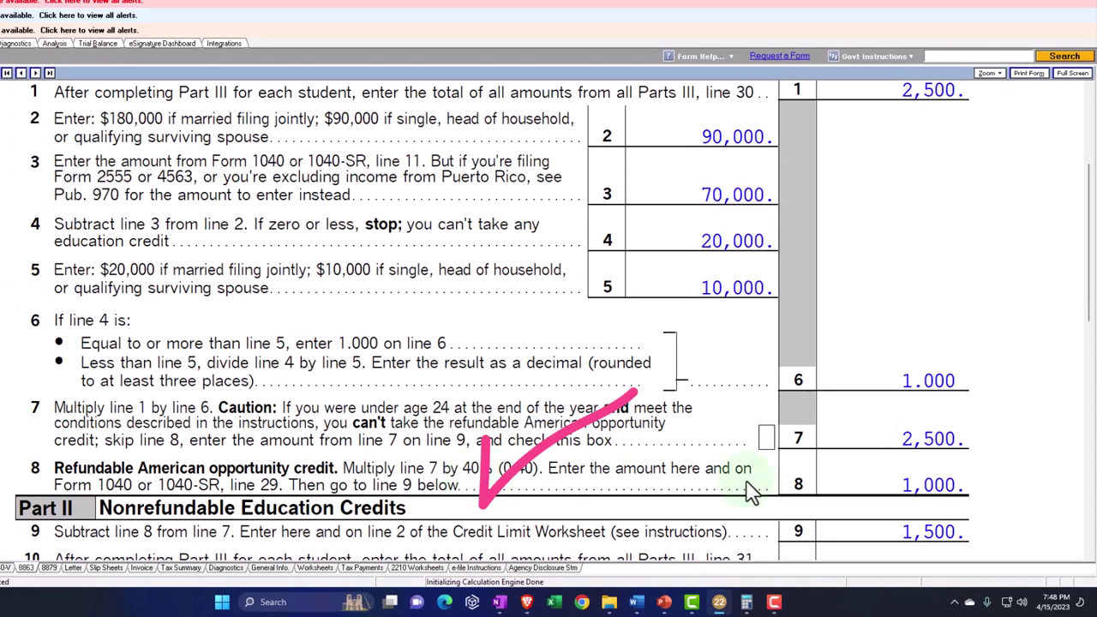
scroll(860, 480, "down", 3)
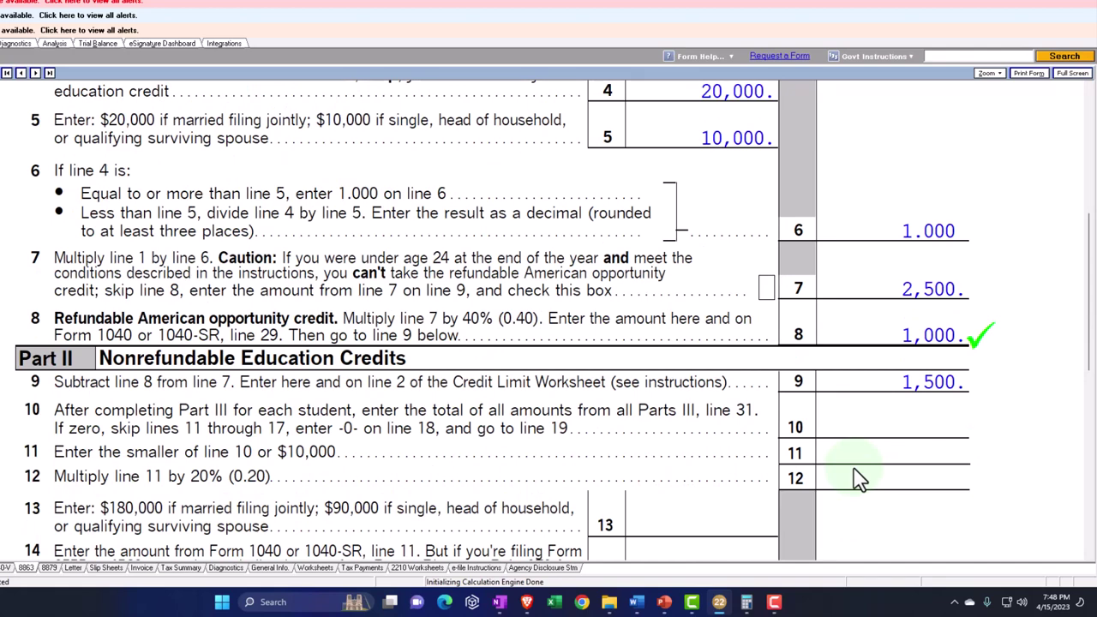
scroll(860, 480, "down", 3)
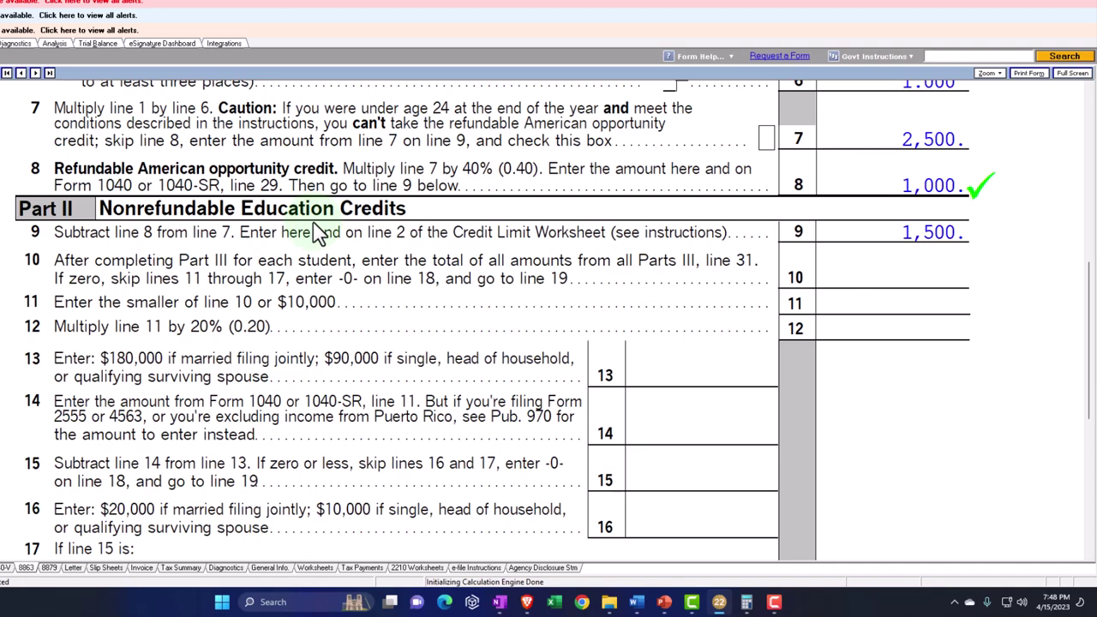
scroll(318, 232, "down", 2)
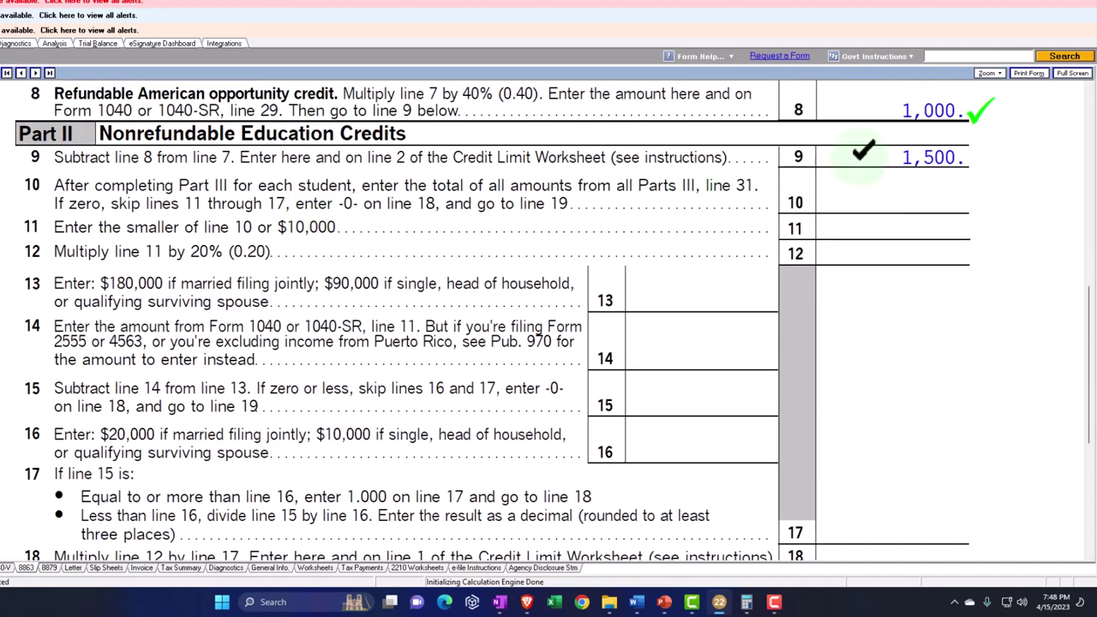
Place a check mark beside the line 9 amount on Form 8863 and open the Credit Limit Worksheet for line 19.
left_click(864, 153)
scroll(889, 248, "down", 2)
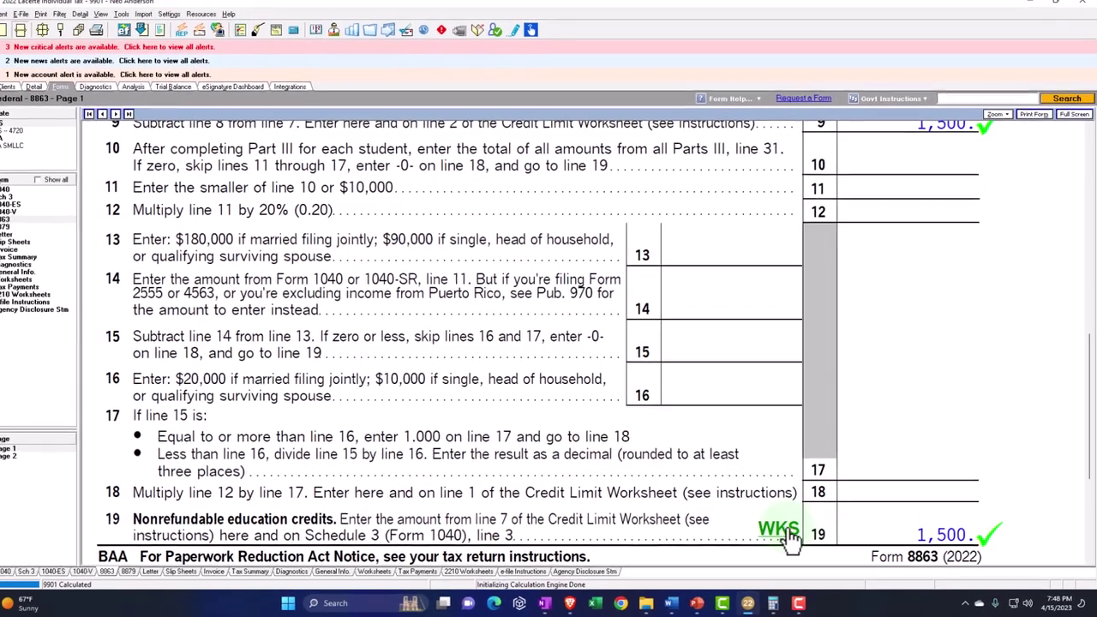
left_click(785, 533)
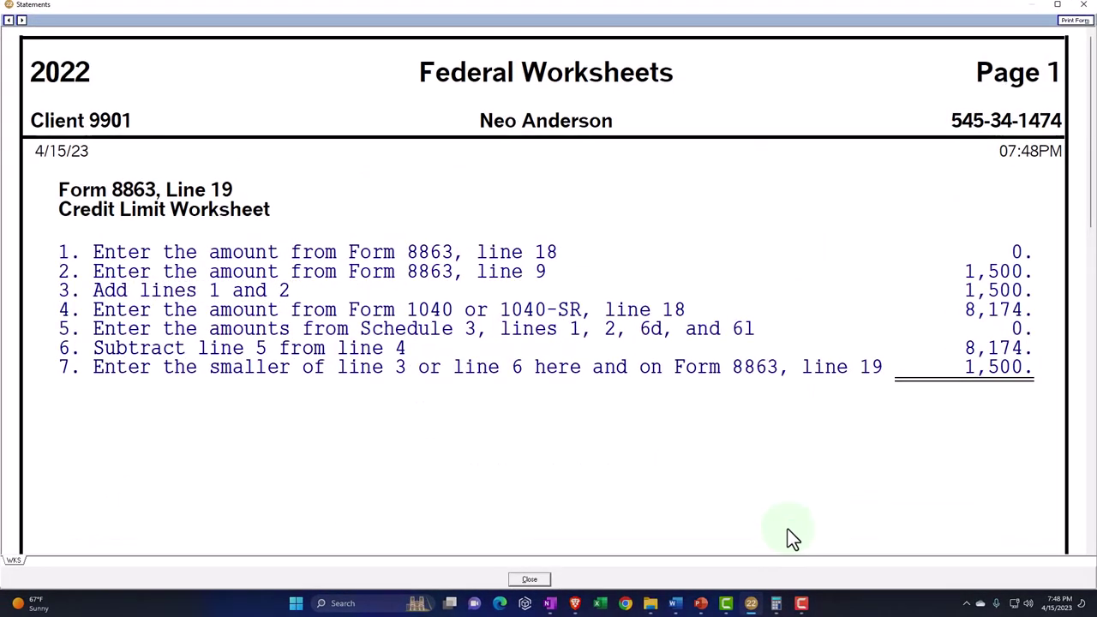
Close the Credit Limit Worksheet and set the student's qualified tuition and fees to 4,000 in the Education Credits input.
left_click(1083, 5)
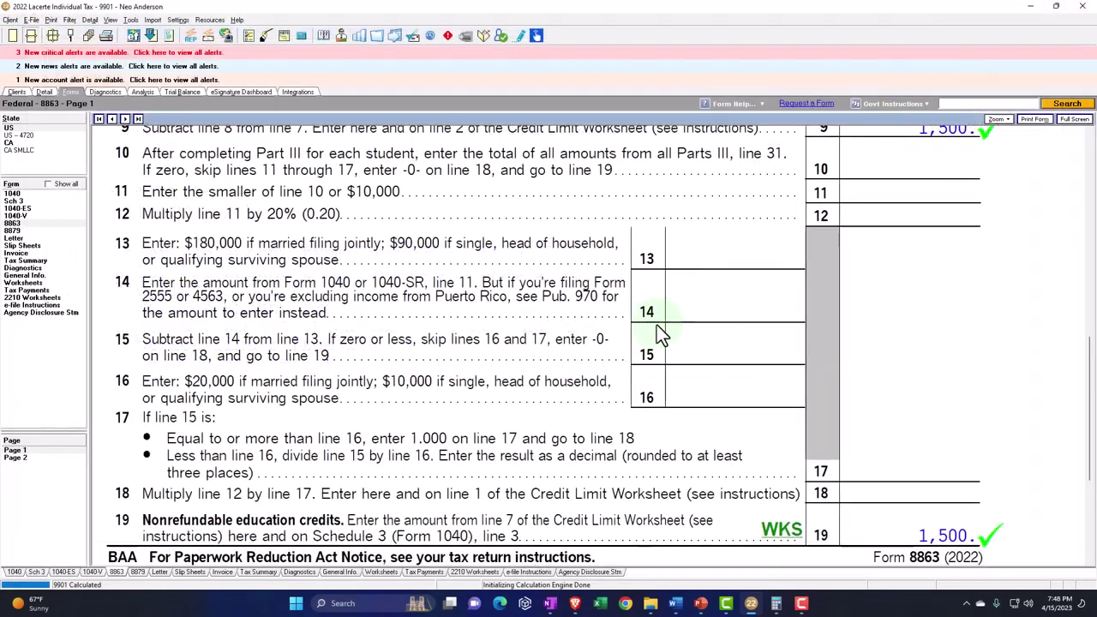
left_click(45, 93)
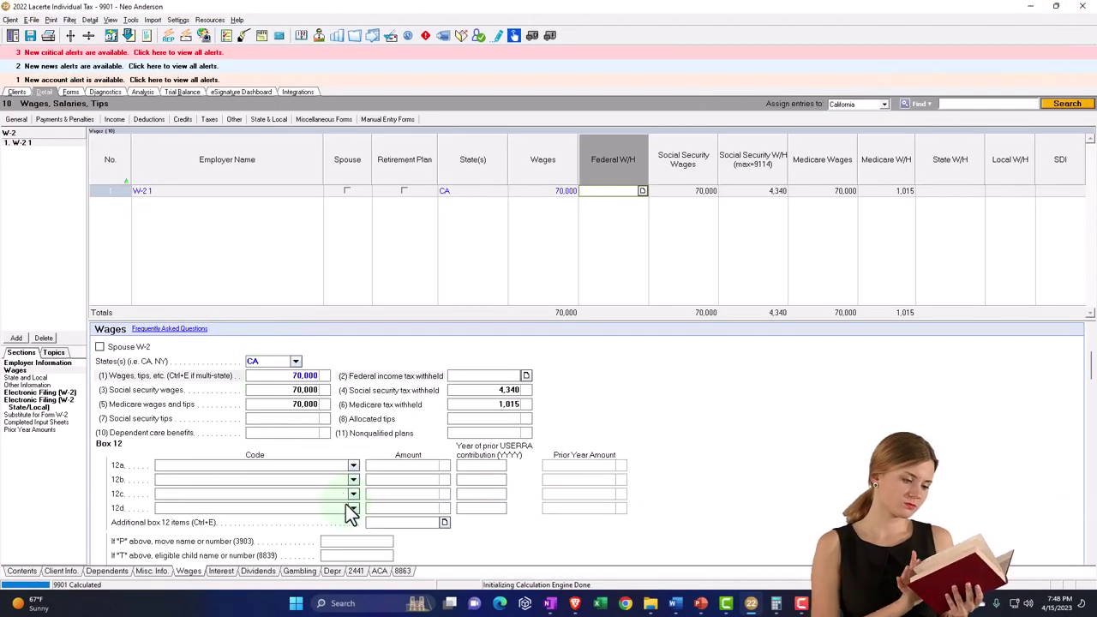
left_click(402, 571)
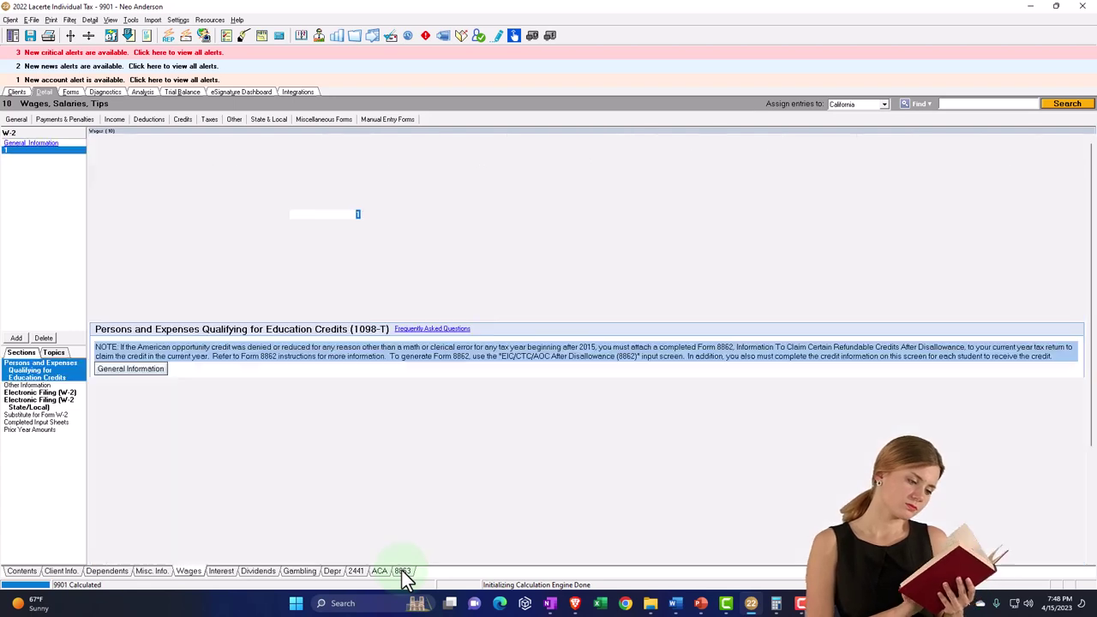
scroll(398, 465, "down", 3)
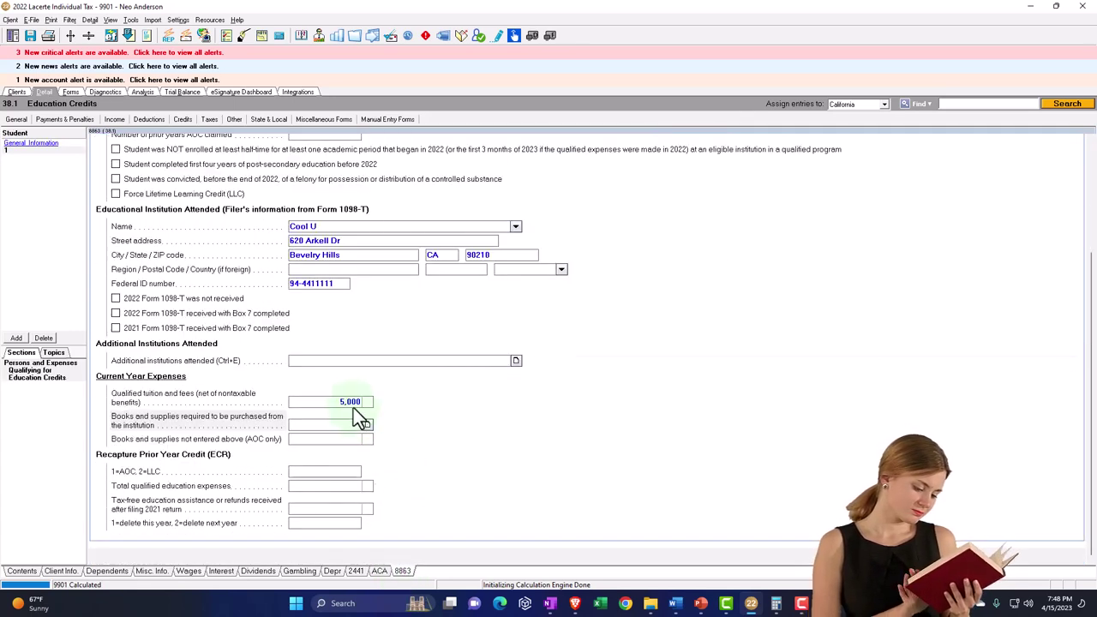
left_click(349, 402)
type("4000")
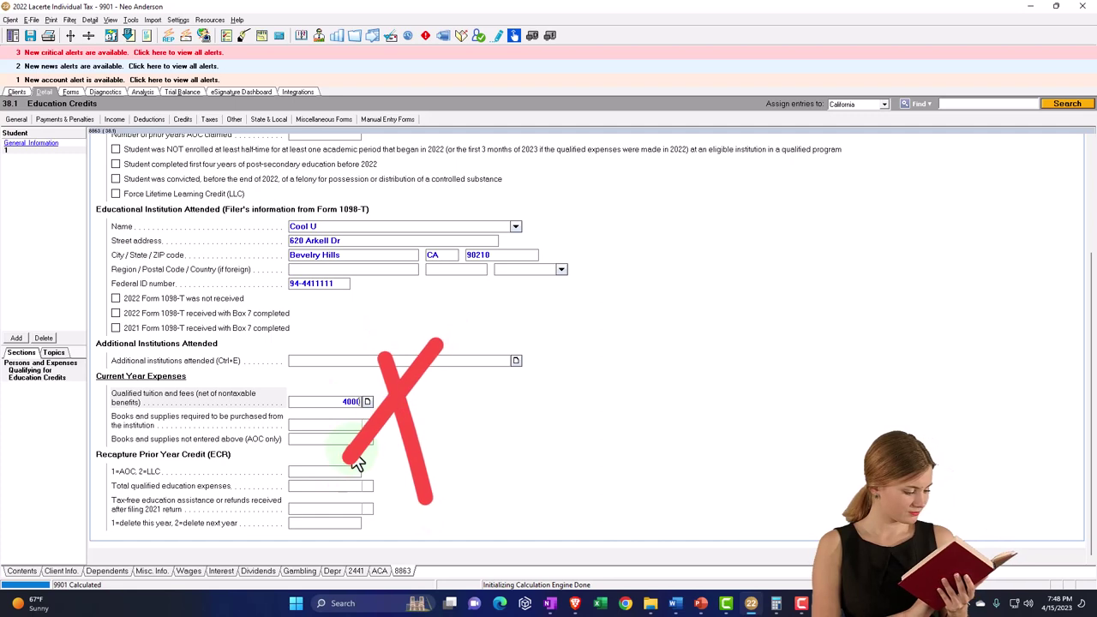
key("Tab")
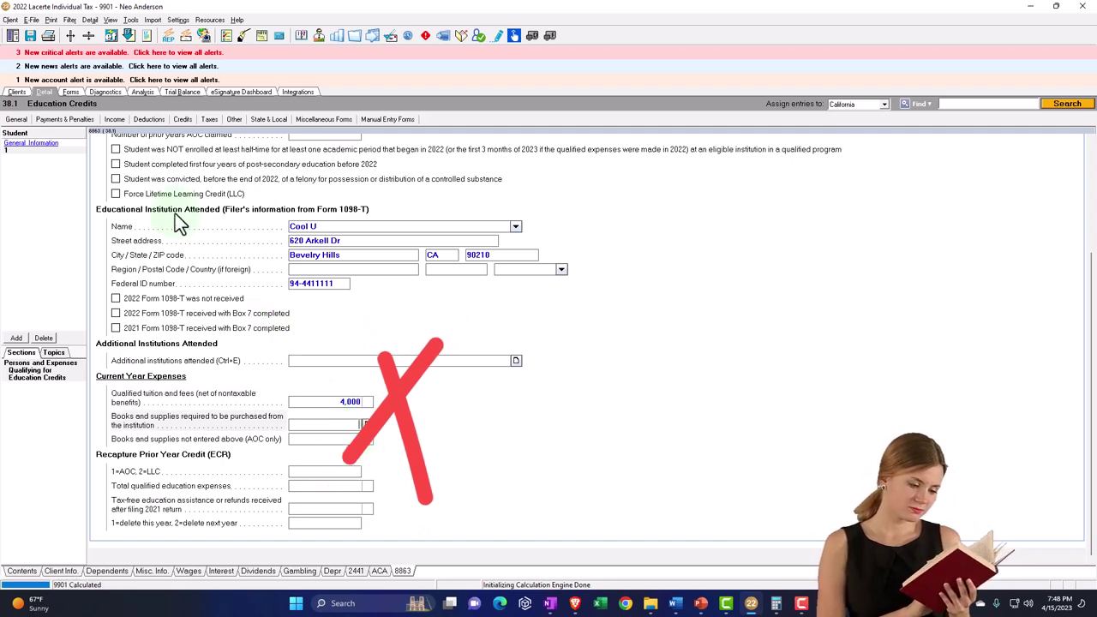
Check page 2 of Form 8863, then the Schedule 3 credit and American opportunity credit lines on Form 1040 page 2.
left_click(69, 92)
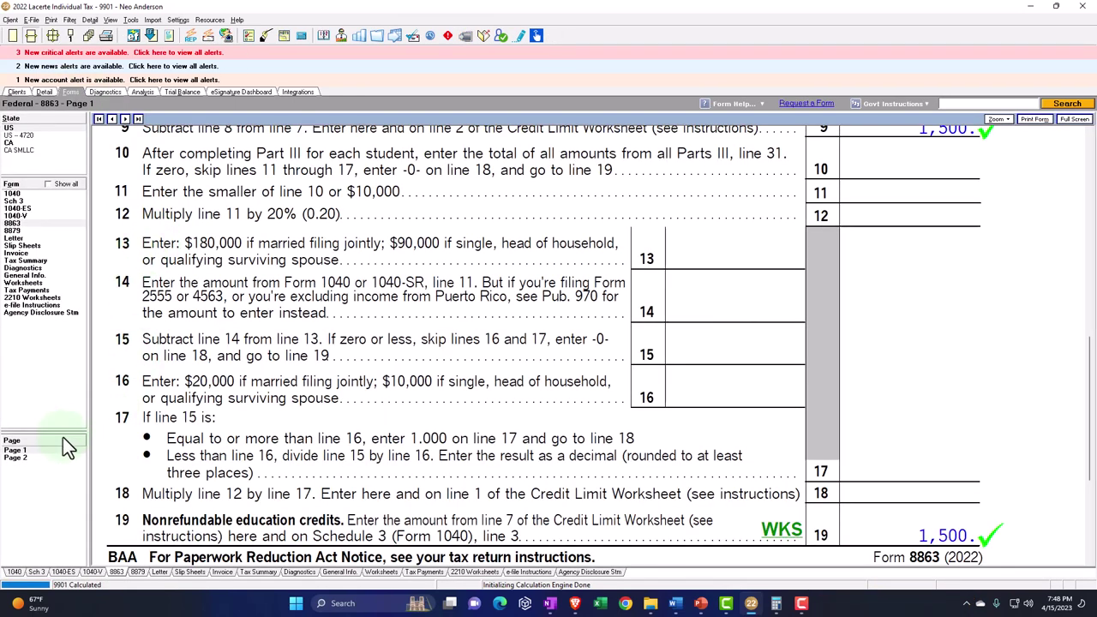
left_click(36, 456)
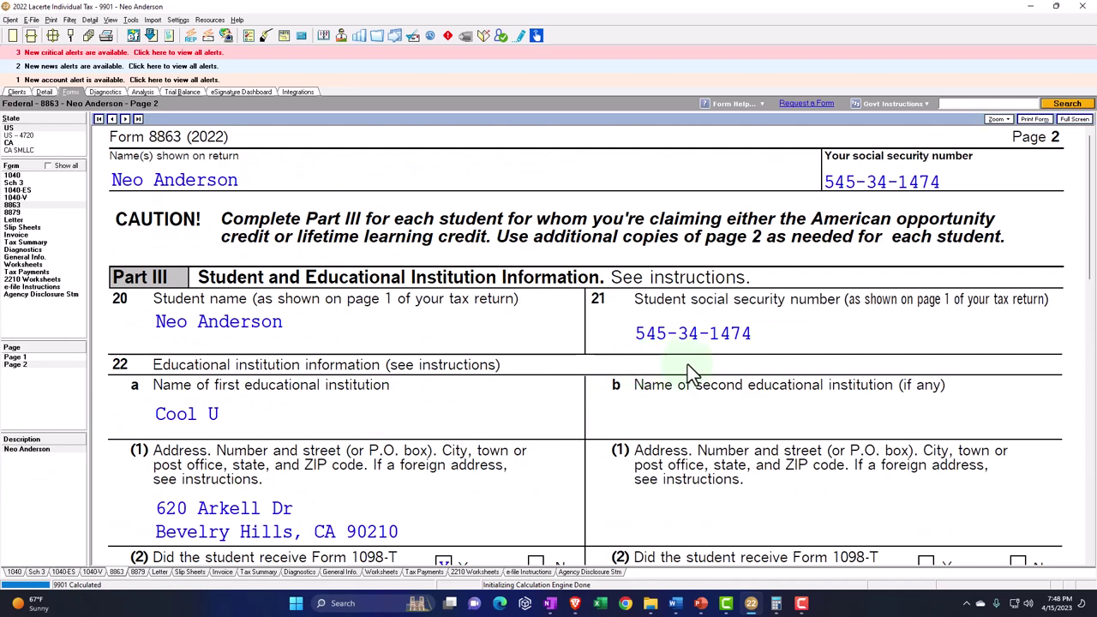
left_click(24, 175)
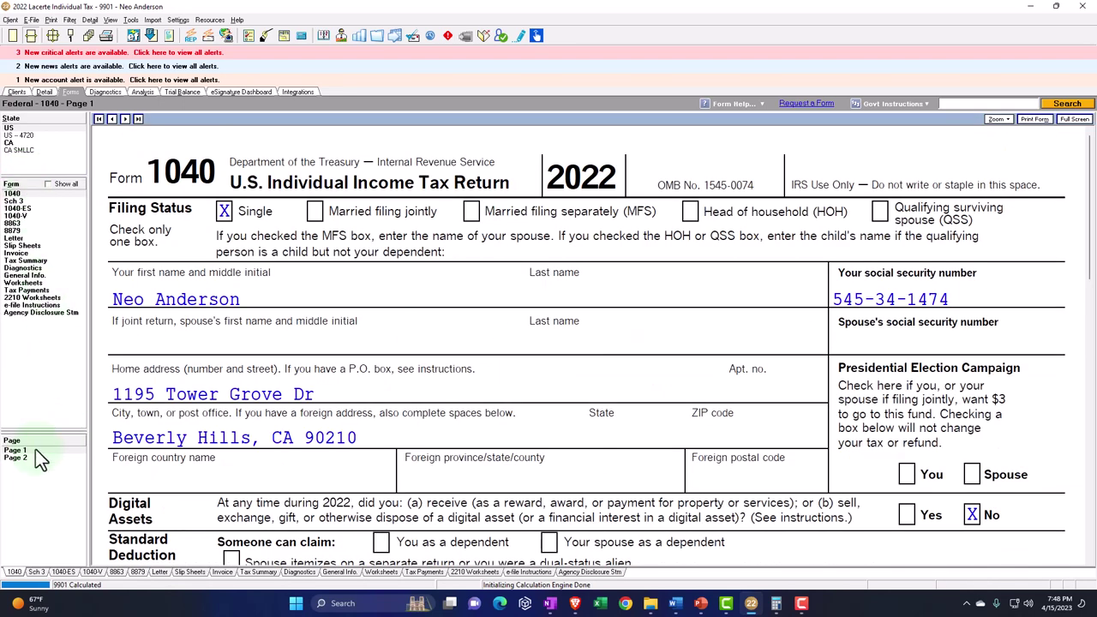
left_click(69, 457)
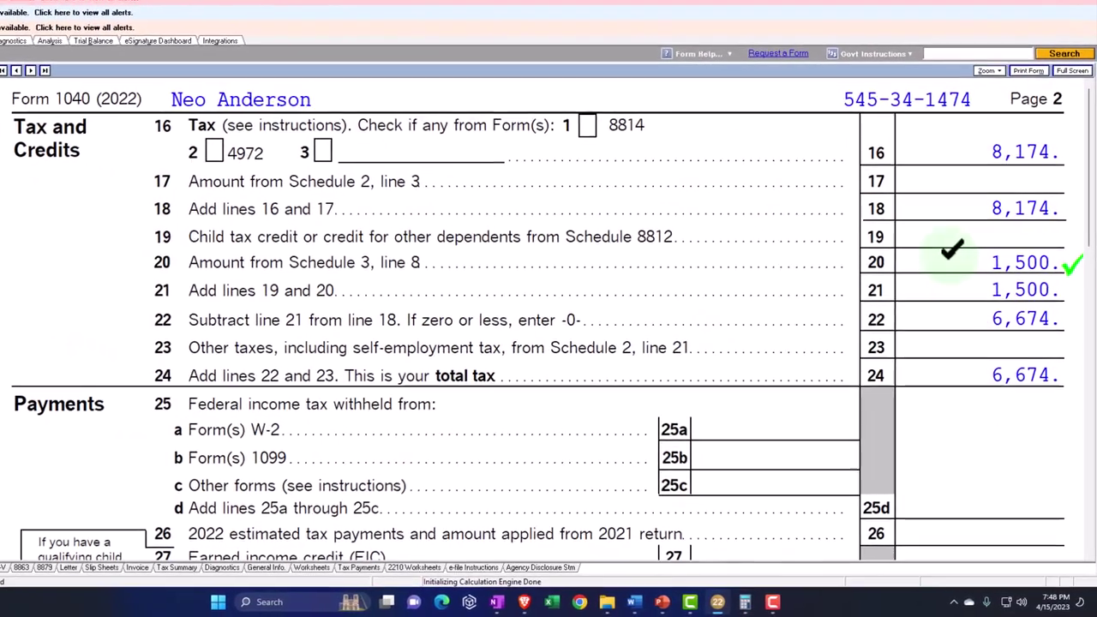
scroll(968, 305, "down", 3)
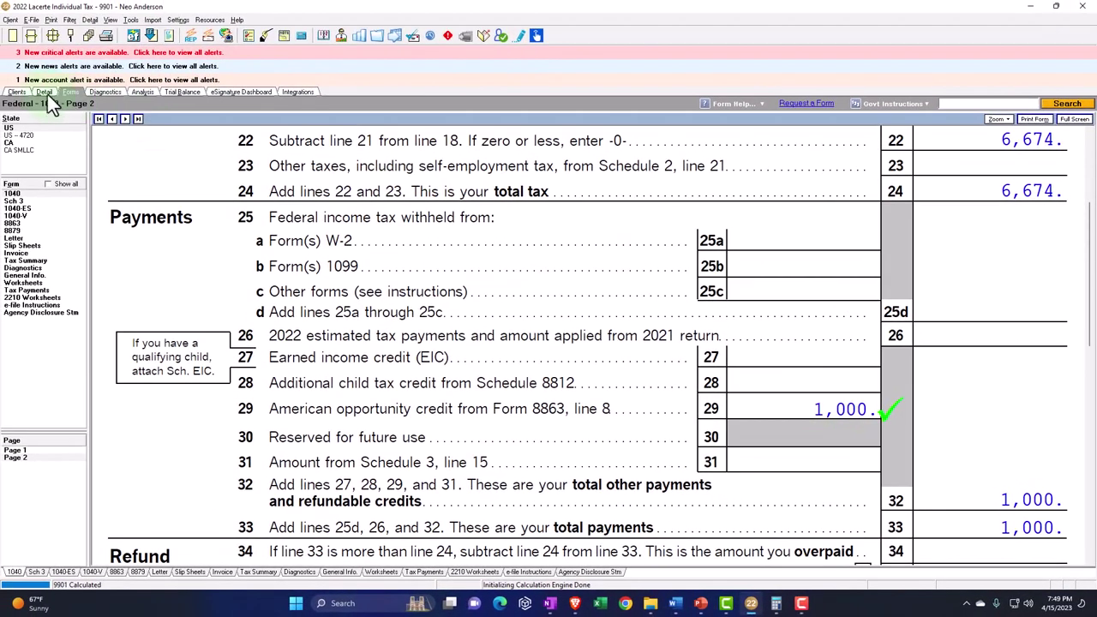
Set the qualified tuition and fees to 3,000 and display the credit lines on Form 1040 page 2.
left_click(47, 94)
scroll(403, 429, "down", 2)
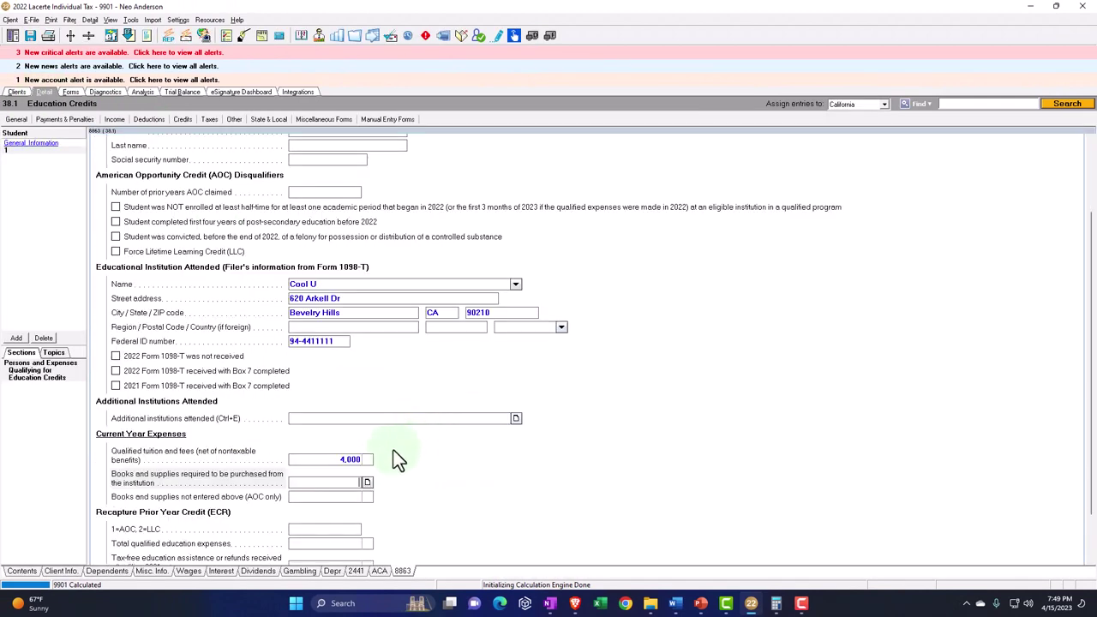
left_click(351, 461)
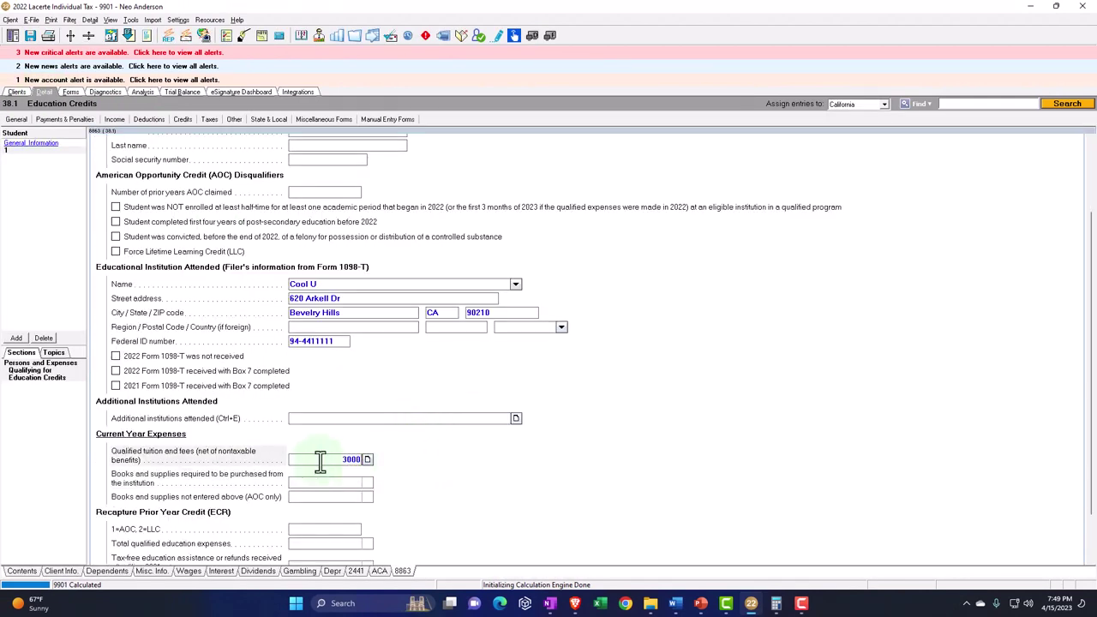
key("Return")
left_click(73, 92)
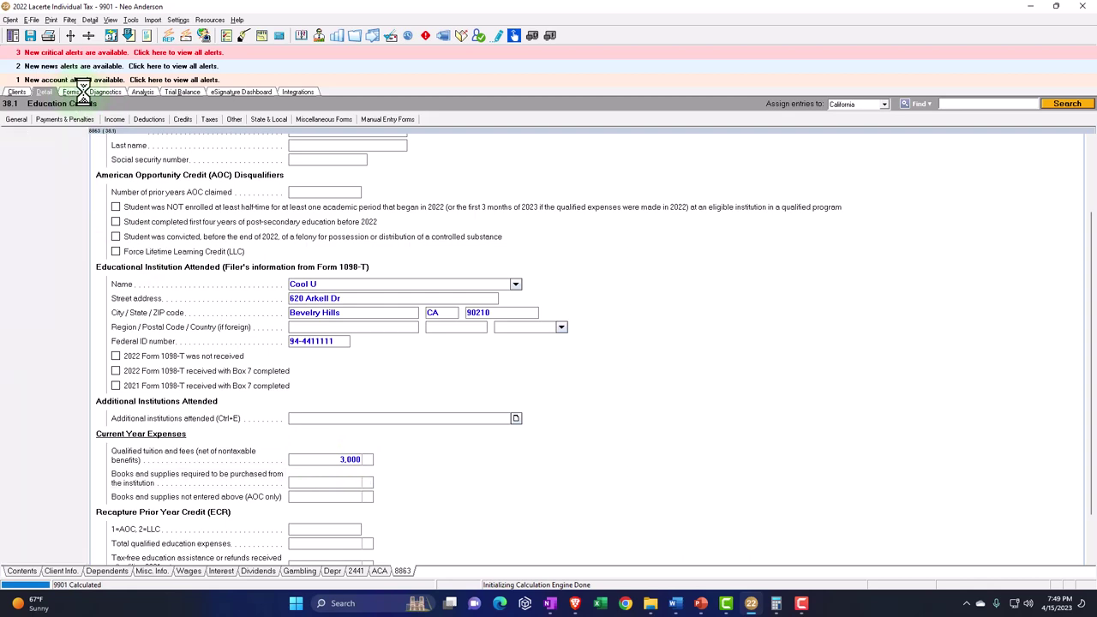
scroll(382, 307, "up", 3)
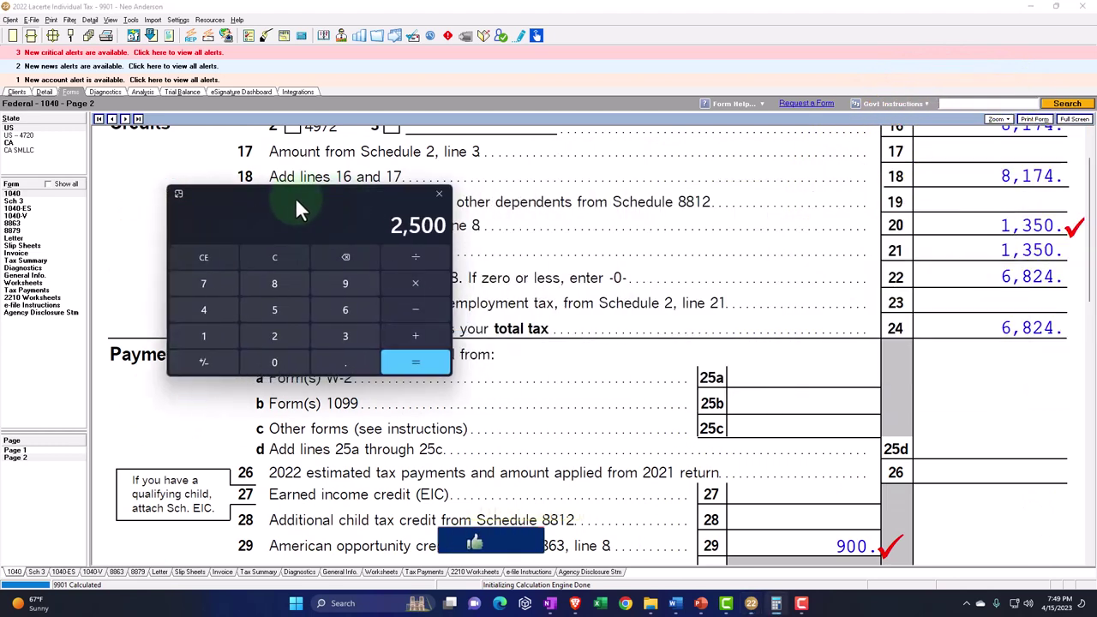
Calculate the expected American opportunity credit in Calculator as 1,000 × 0.25 plus 2,000.
left_click_drag(295, 198, 378, 201)
left_click(358, 257)
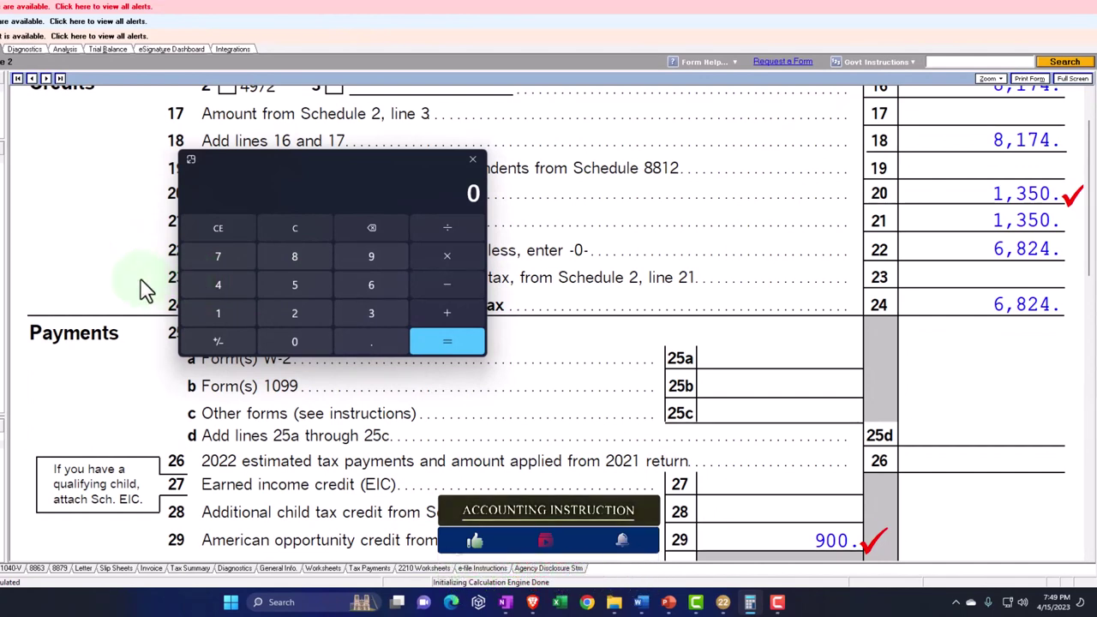
type("000")
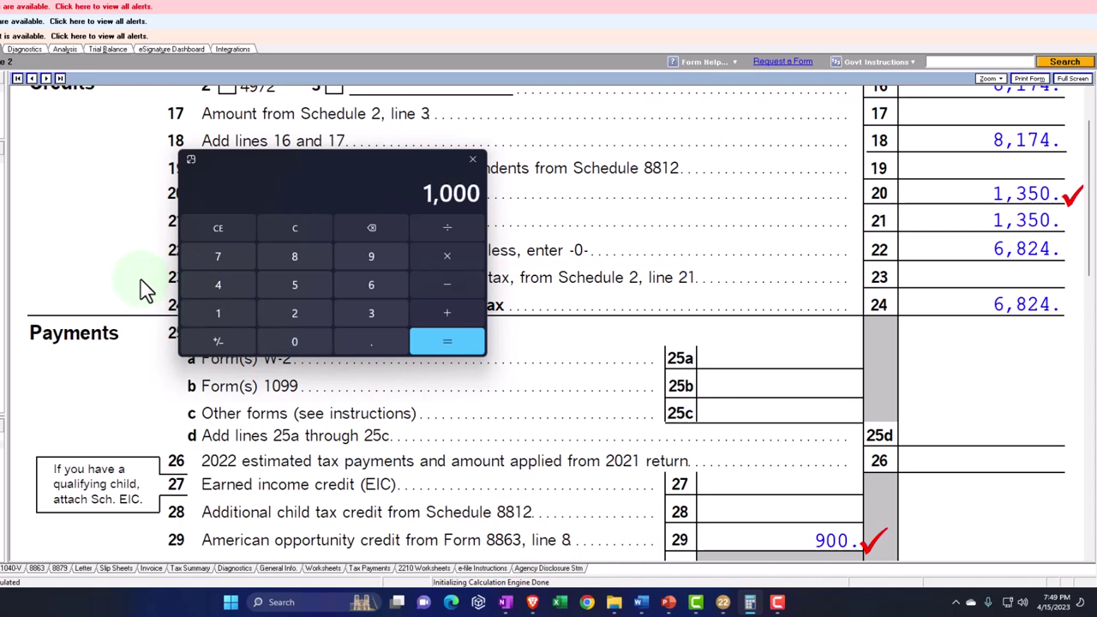
type(".25")
key("Return")
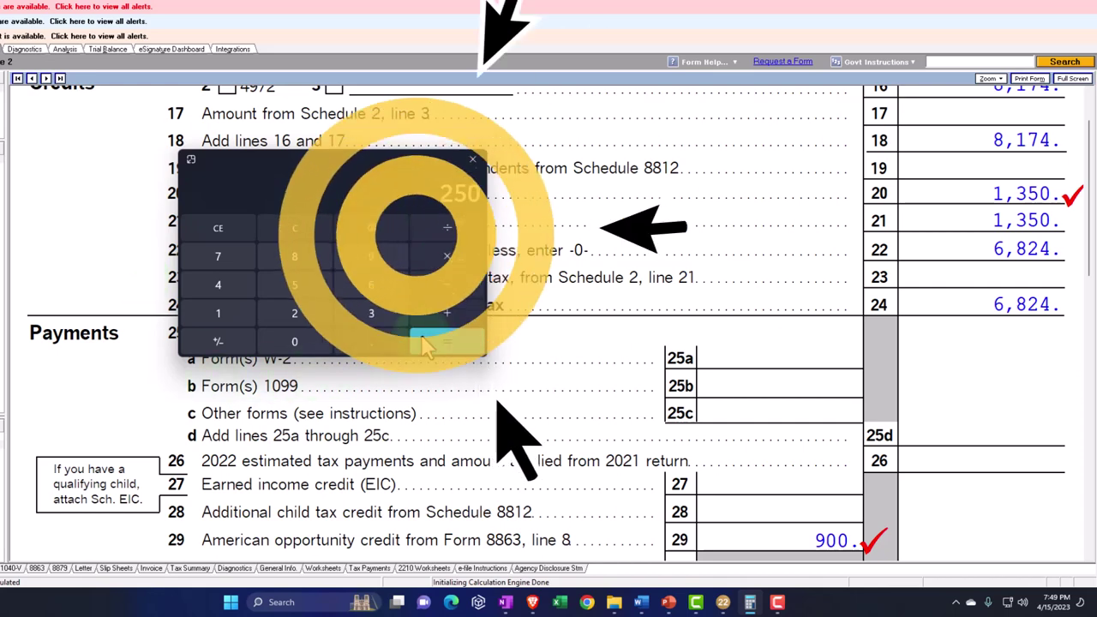
left_click(452, 311)
type("2000")
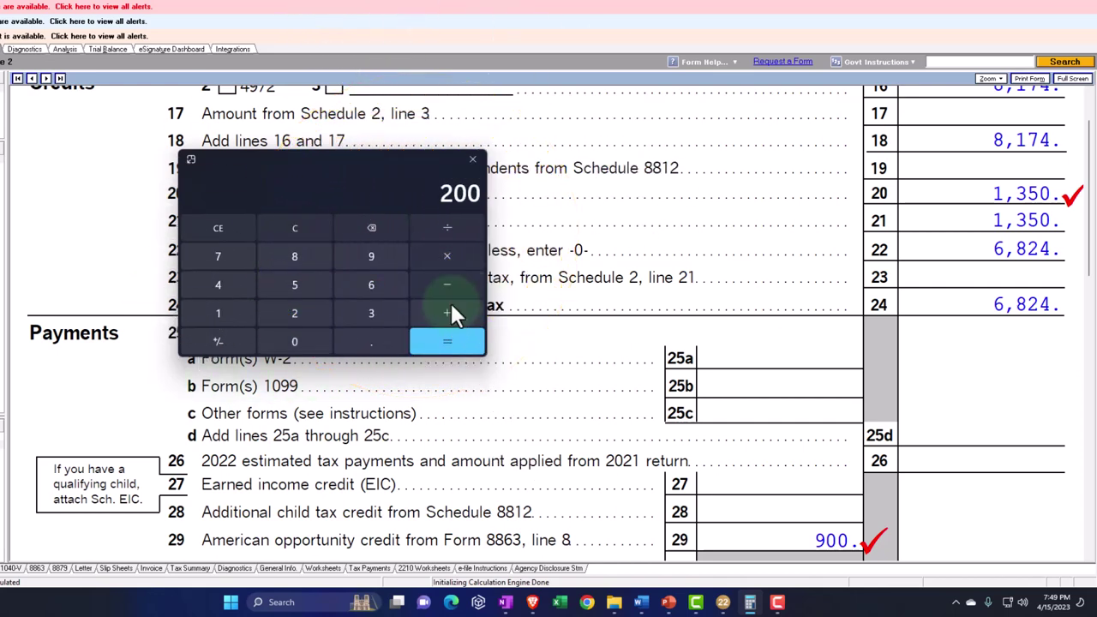
key("Return")
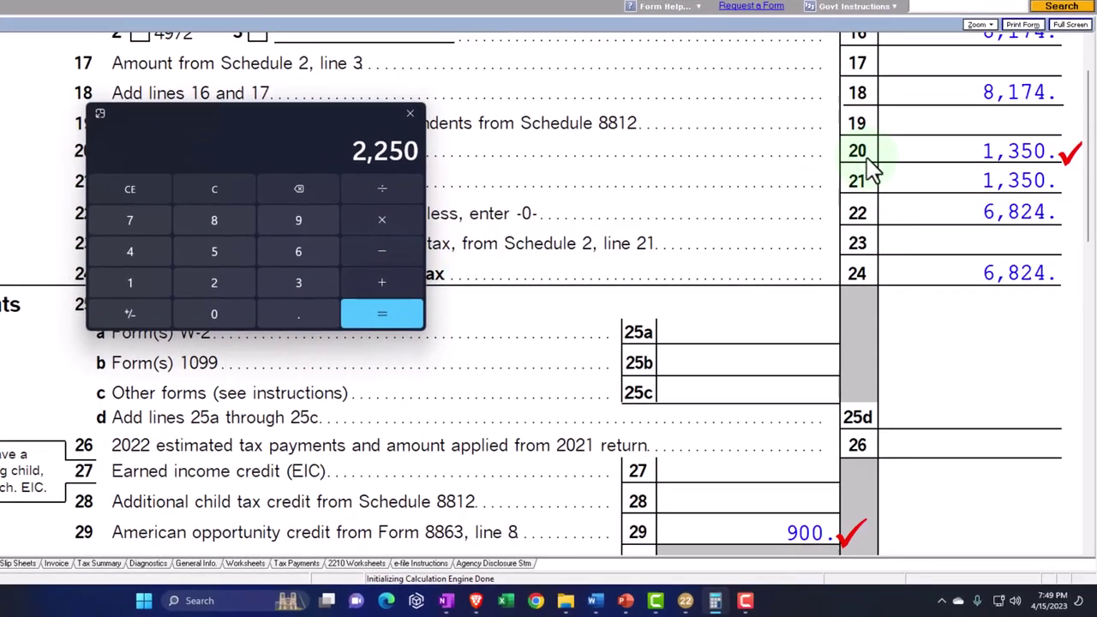
type("1,350")
key("plus")
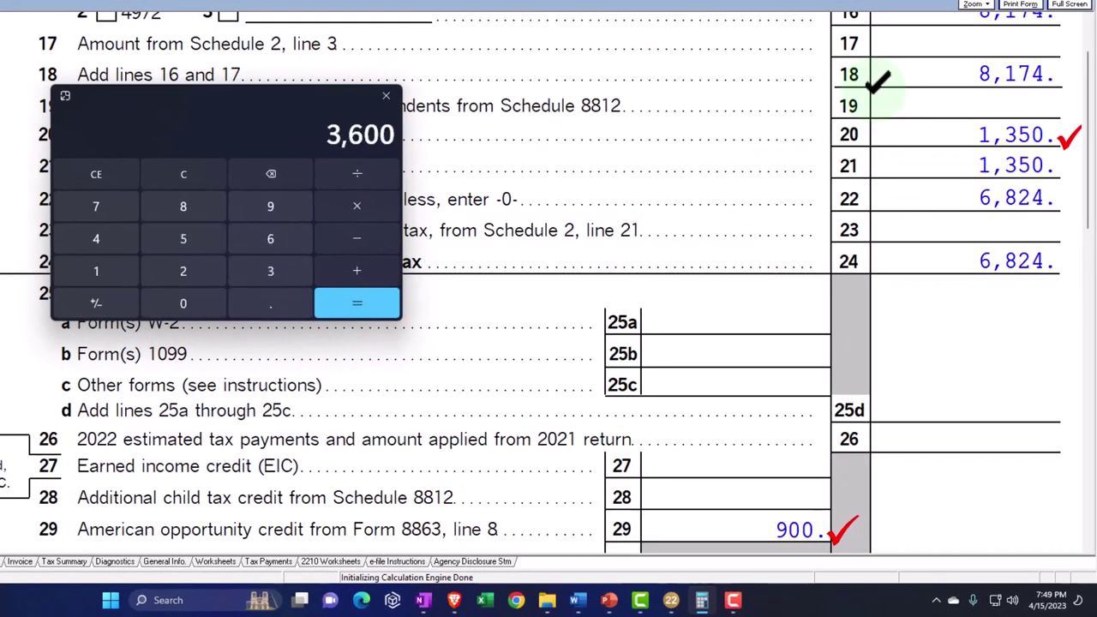
type("900")
key("Return")
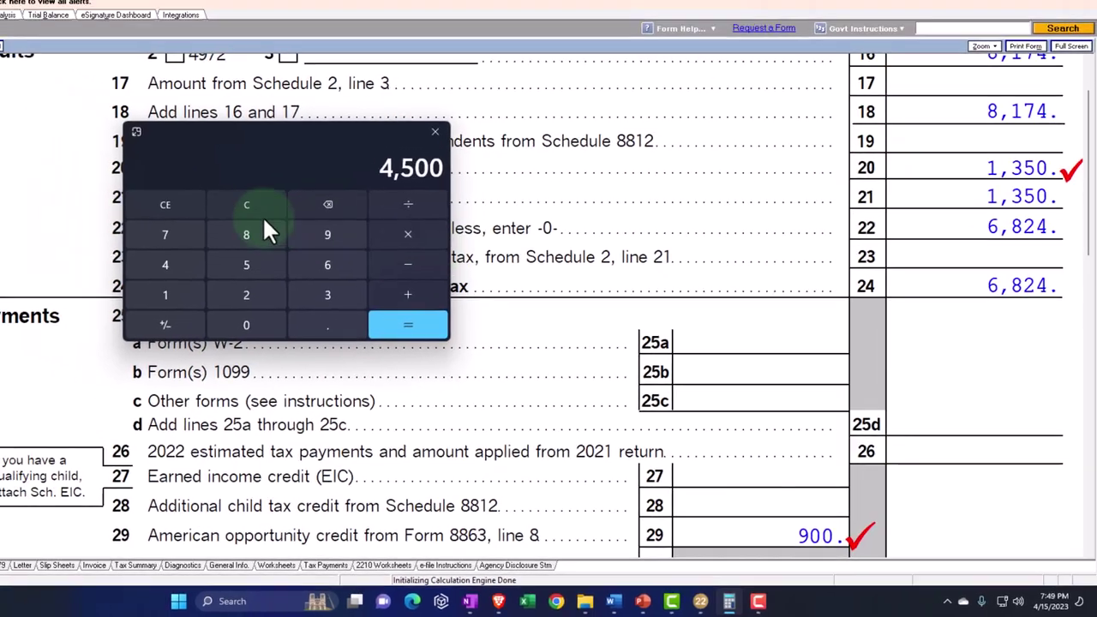
left_click(262, 213)
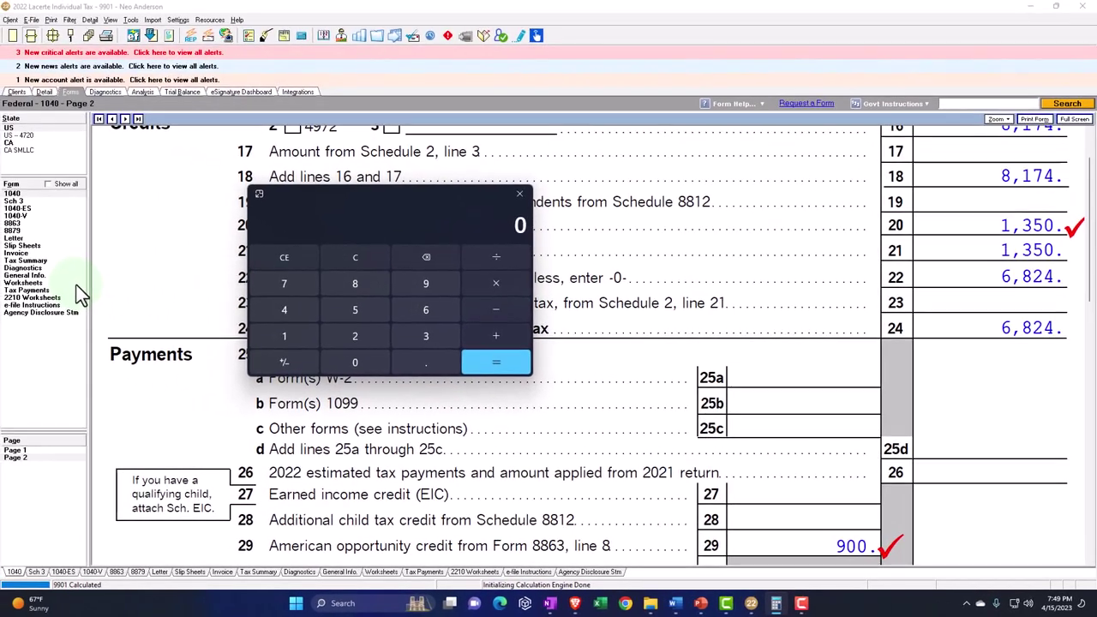
Add the 1,350 nonrefundable and 900 refundable credit amounts in Calculator, and close it.
type("1350+900")
key("Return")
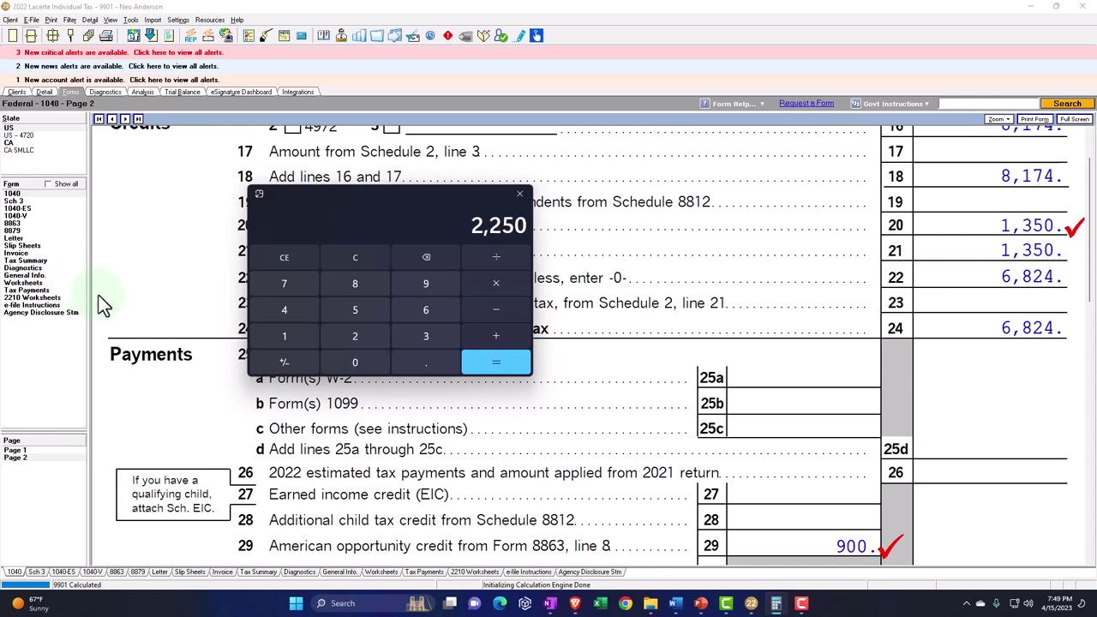
key("alt+F4")
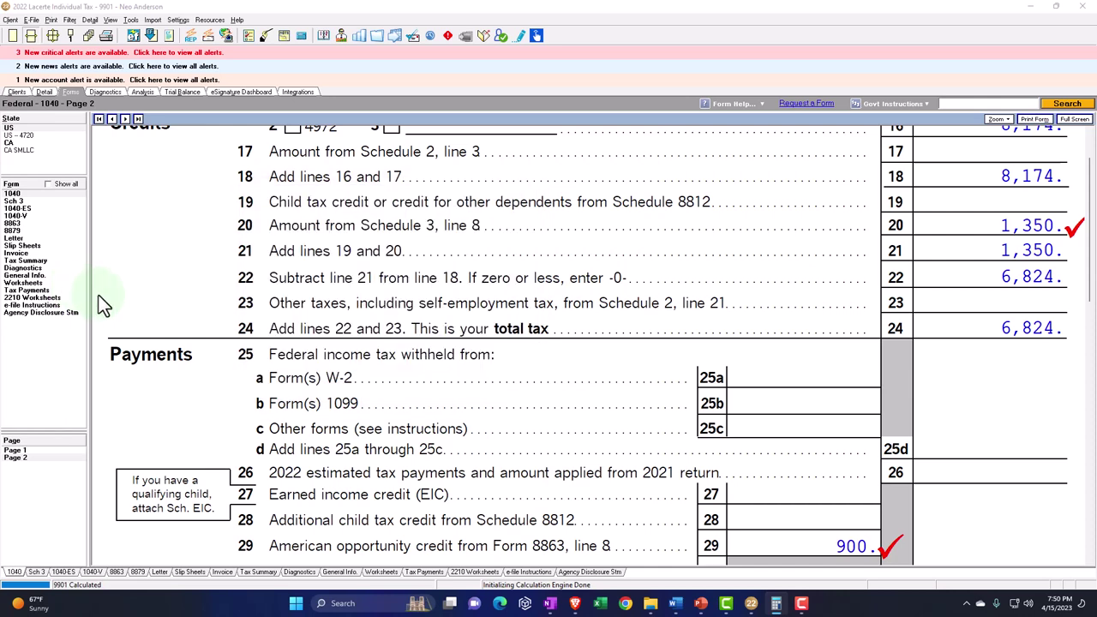
Set the qualified tuition and fees to 7,000 and check the credit lines on Form 1040 page 2.
left_click(47, 92)
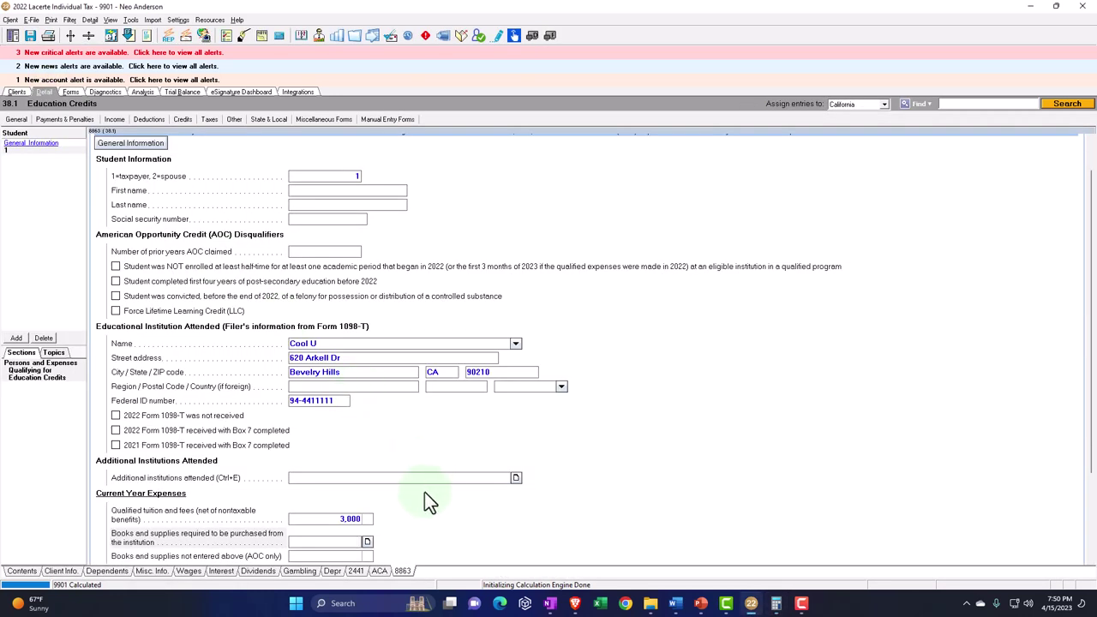
left_click(357, 519)
type("7,000")
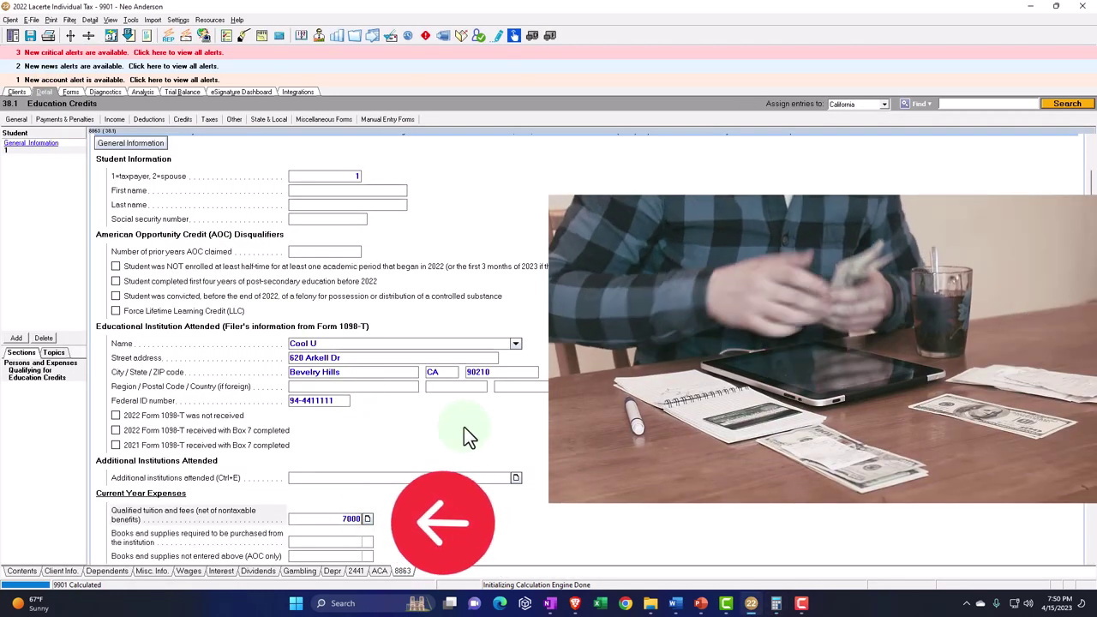
key("Return")
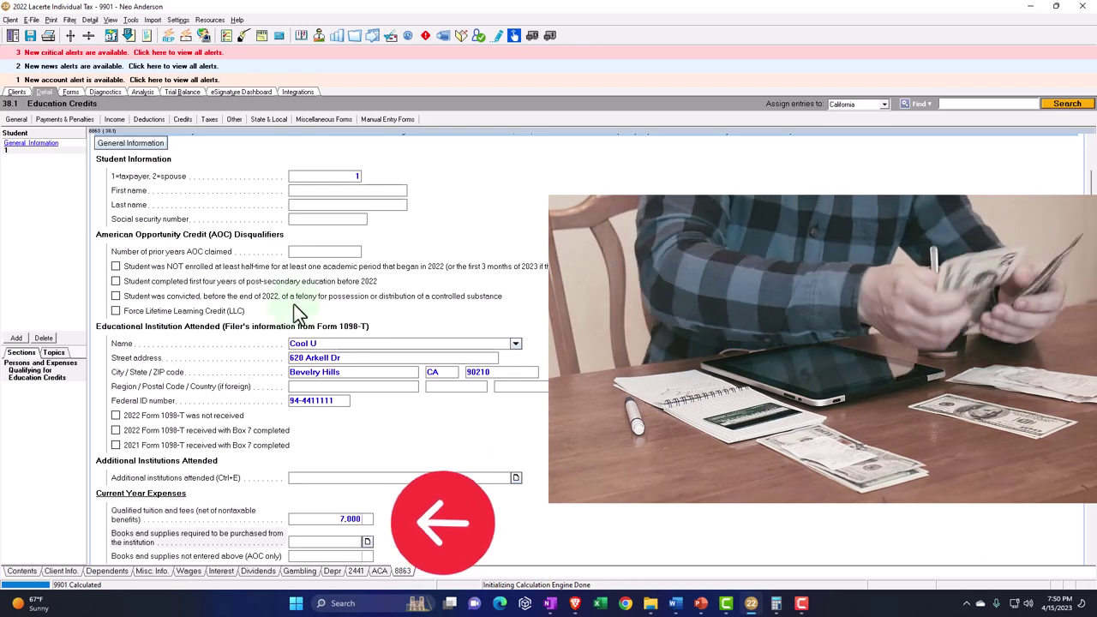
left_click(71, 91)
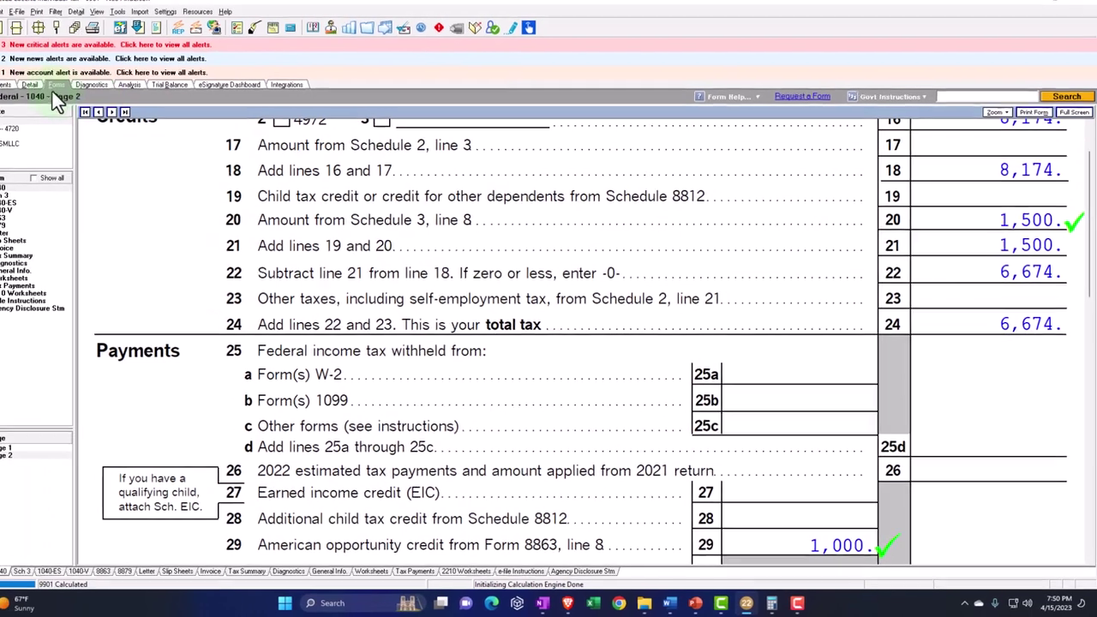
Set the W-2 wages to 75,000, check the credit lines on Form 1040 page 2, and return to the wages input.
left_click(0, 48)
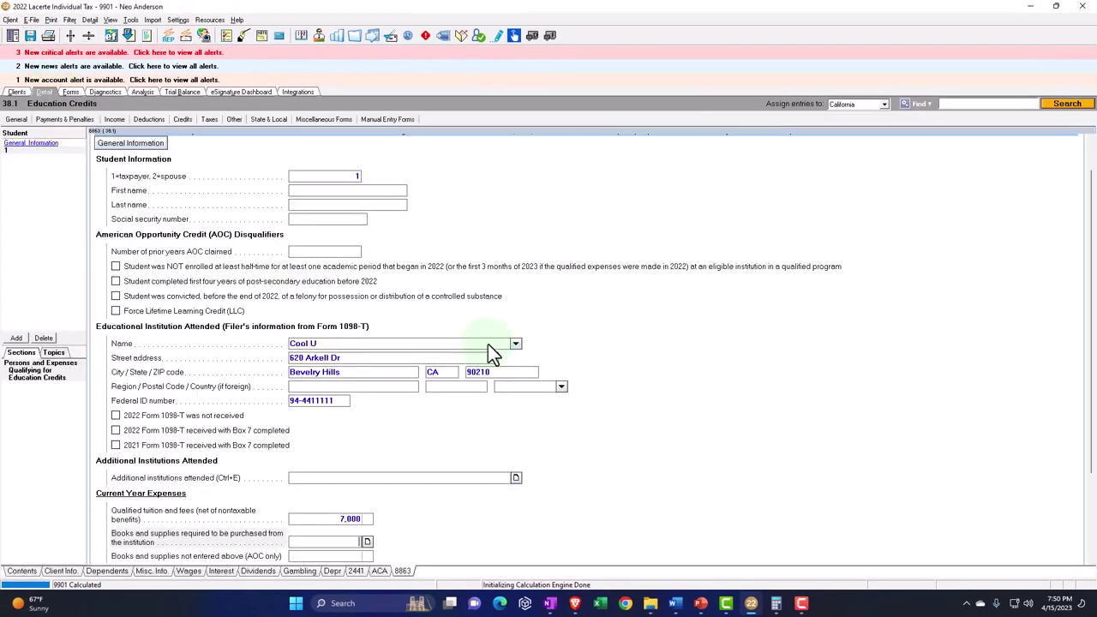
left_click(114, 119)
left_click(132, 134)
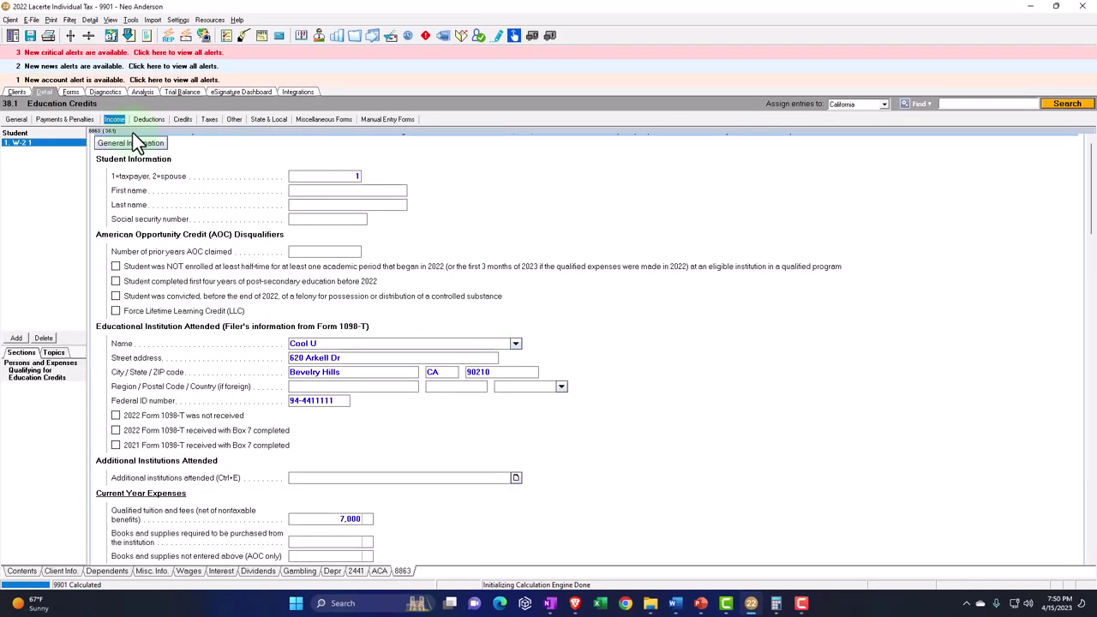
left_click(529, 192)
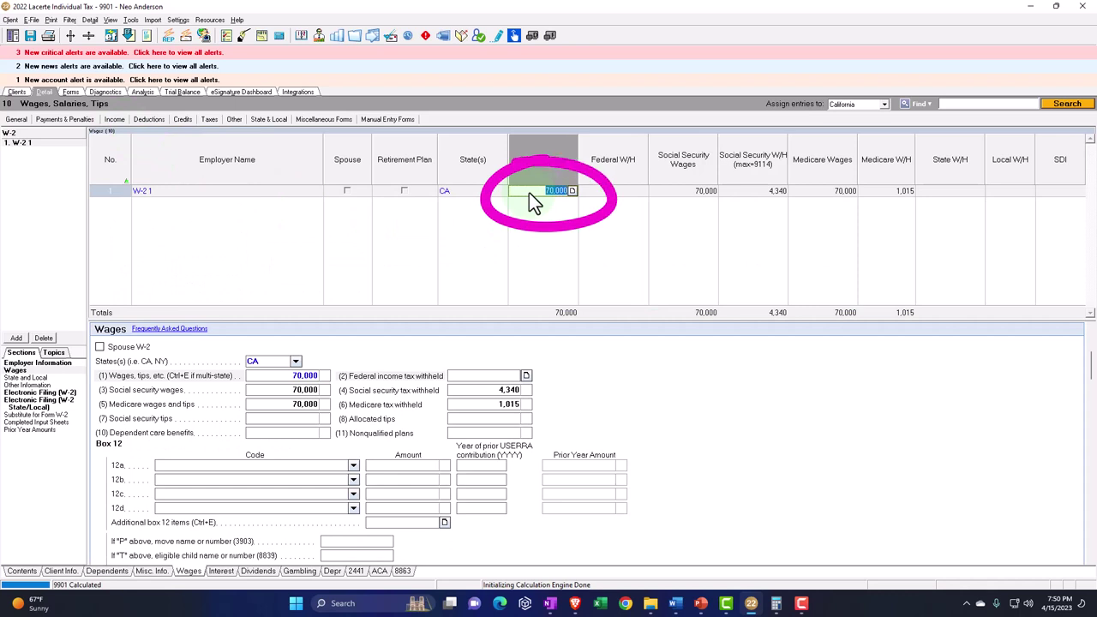
key("BackSpace")
type("75,000")
key("Tab")
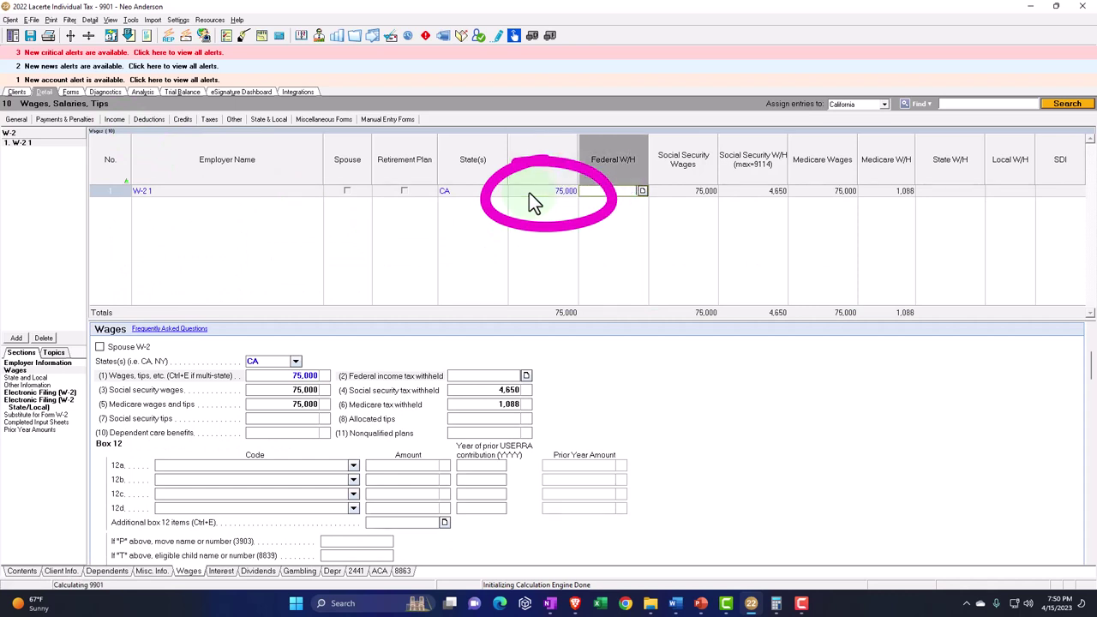
left_click(72, 94)
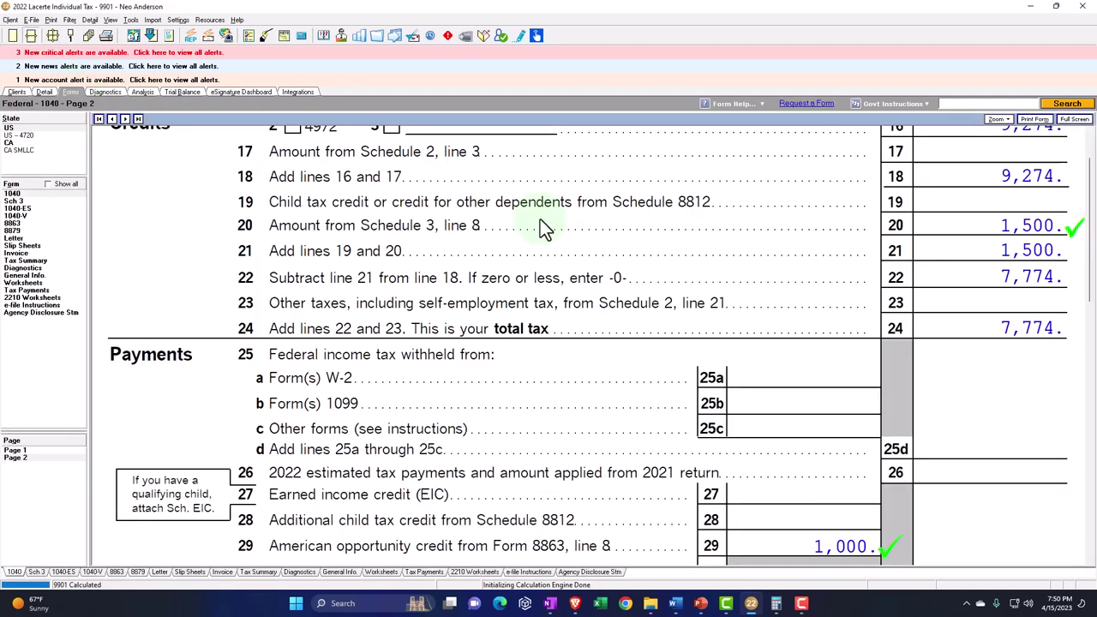
left_click(44, 91)
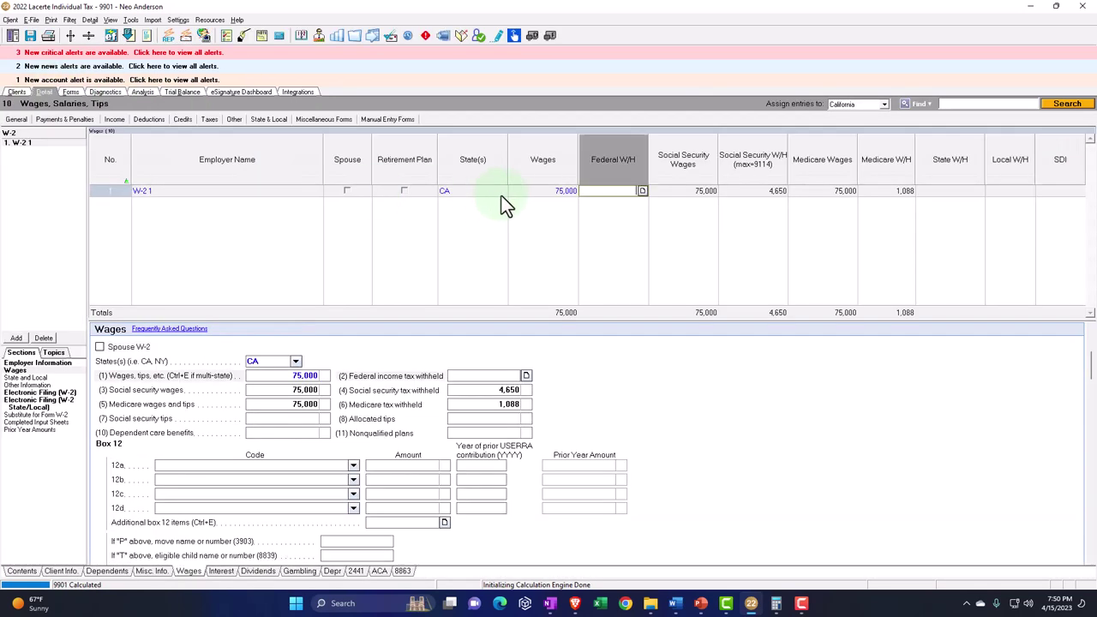
Set the W-2 wages to 100,000 and check the credit lines on Form 1040 page 2.
left_click(544, 194)
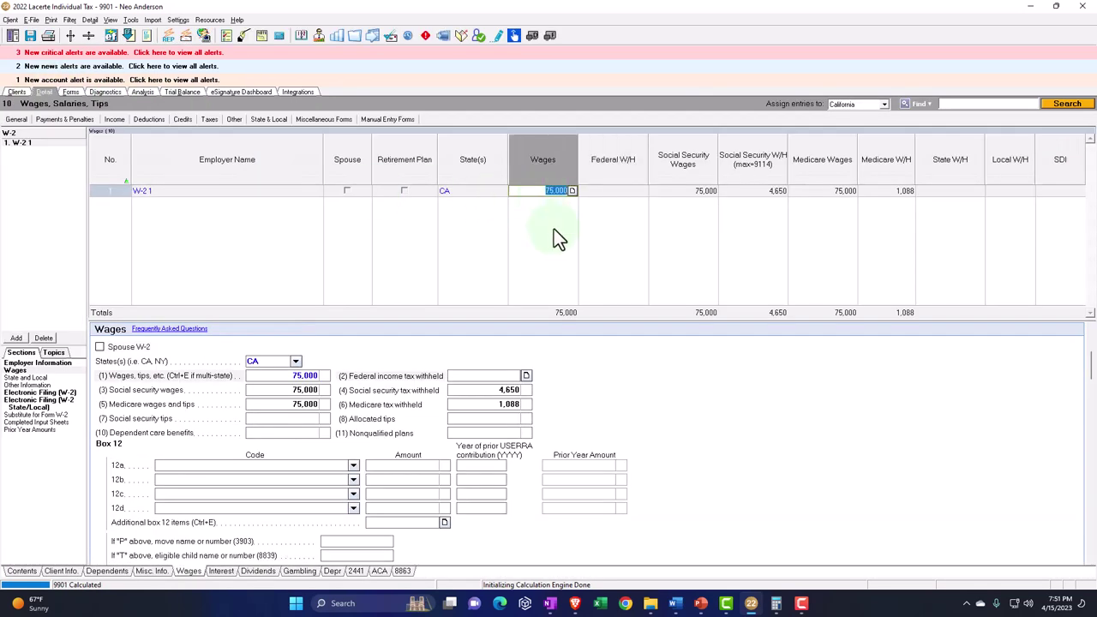
type("100000")
key("Tab")
left_click(70, 91)
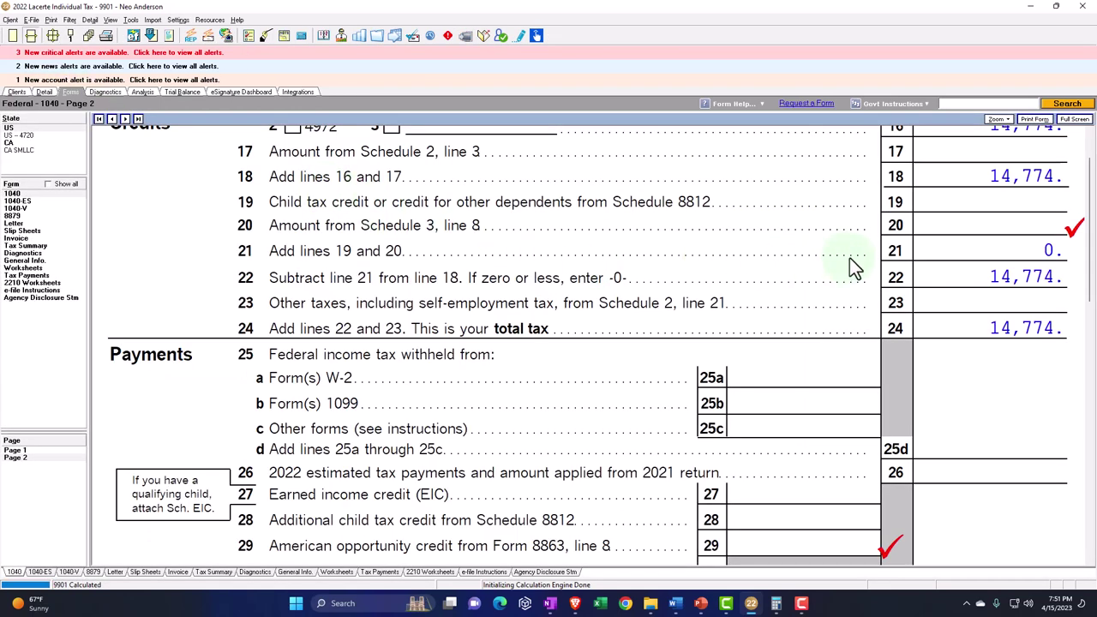
Set the W-2 wages to 81,000 and check lines 20 and 29 on Form 1040 page 2.
left_click(44, 92)
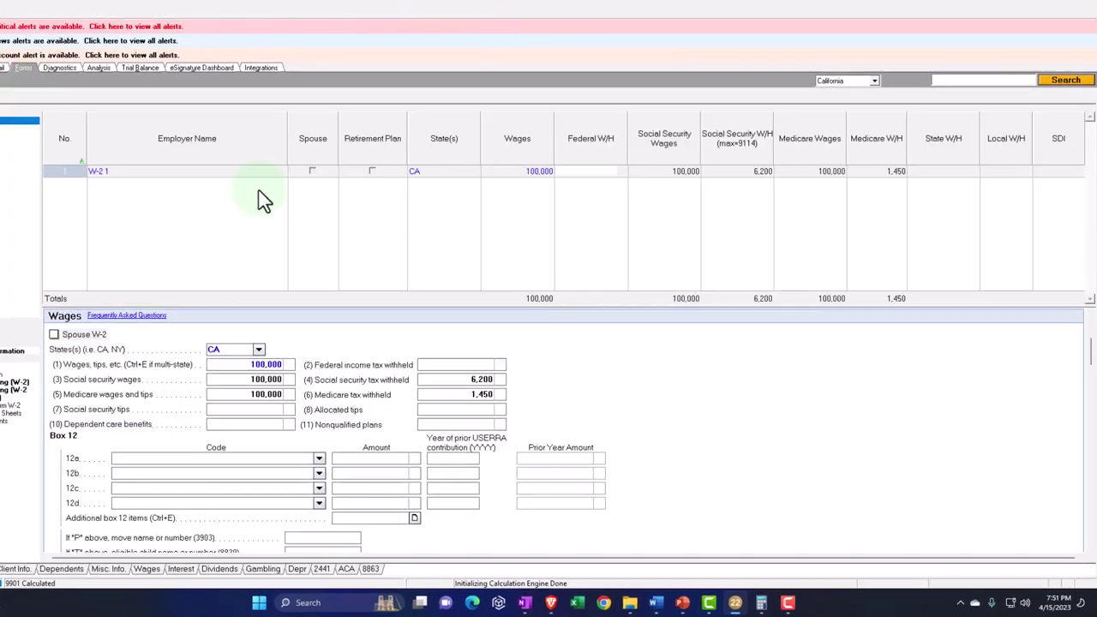
left_click(474, 151)
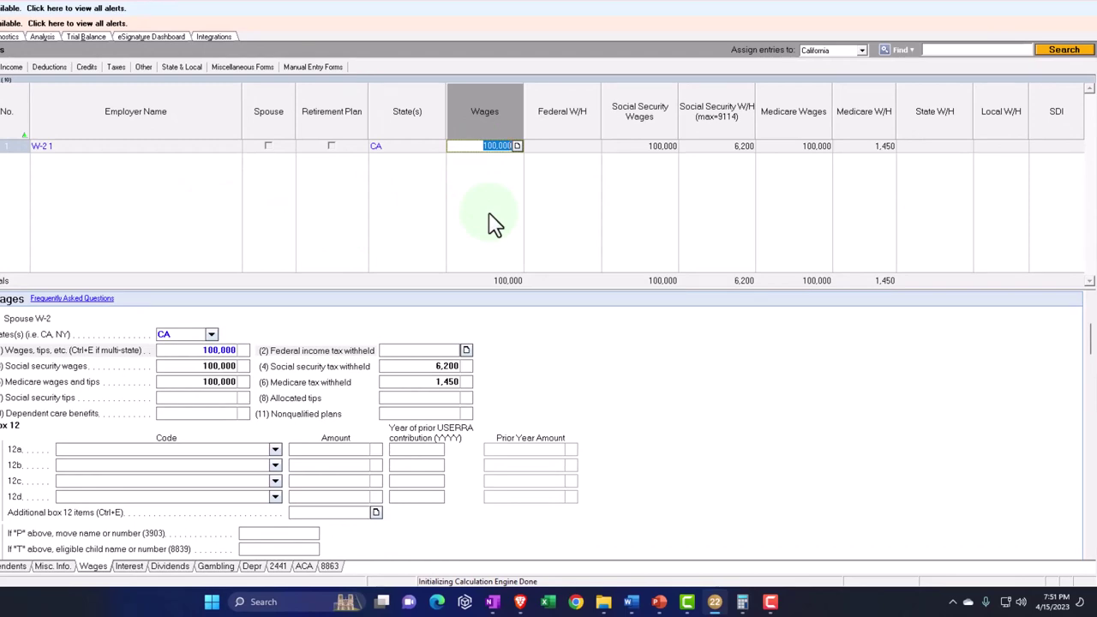
type("81,000")
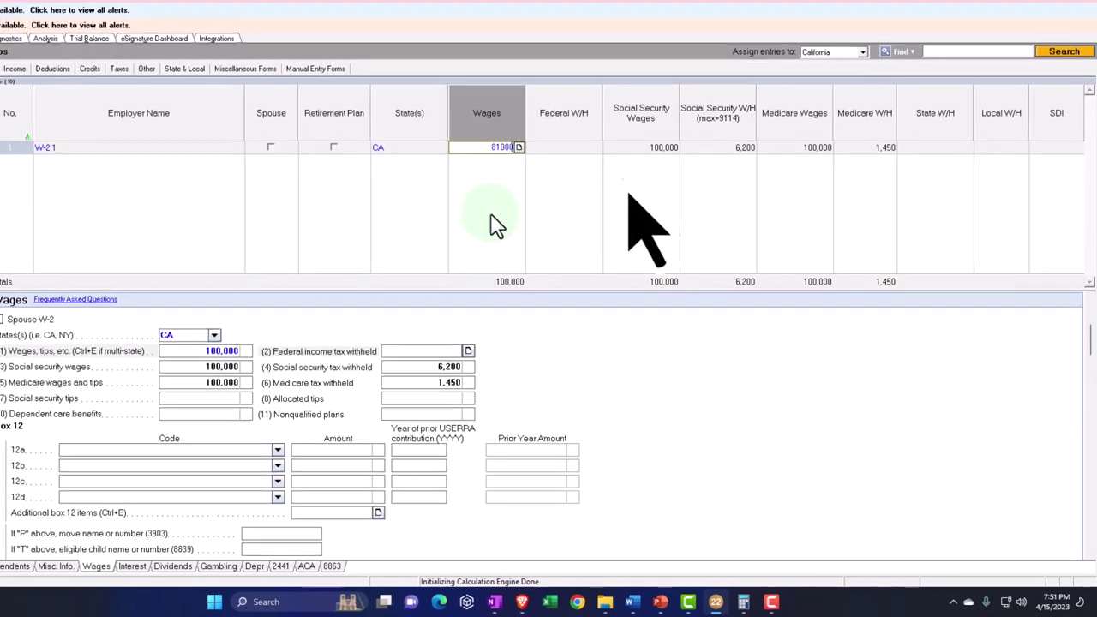
key("Tab")
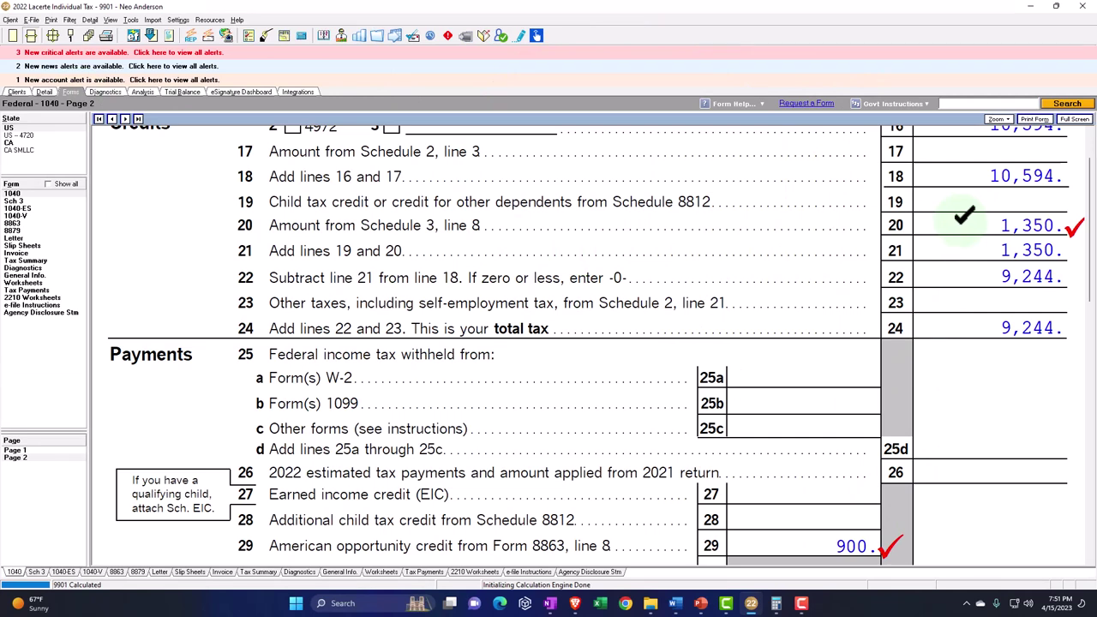
Review the education credit calculation on Form 8863 page 1 and its line 19 Credit Limit Worksheet, and close the worksheet.
left_click(20, 224)
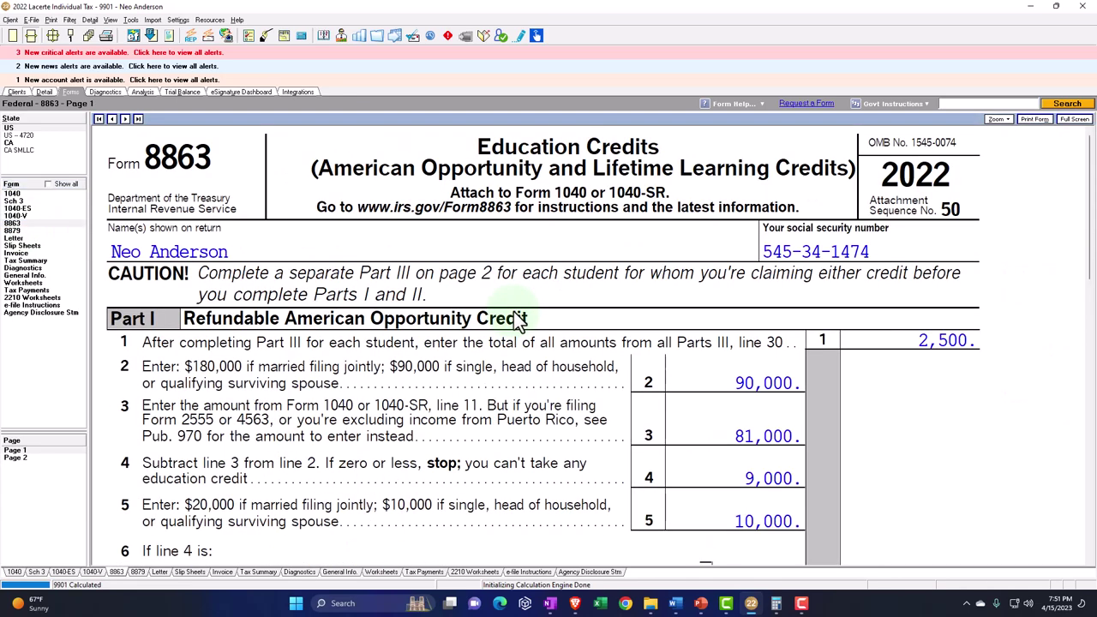
scroll(519, 320, "down", 8)
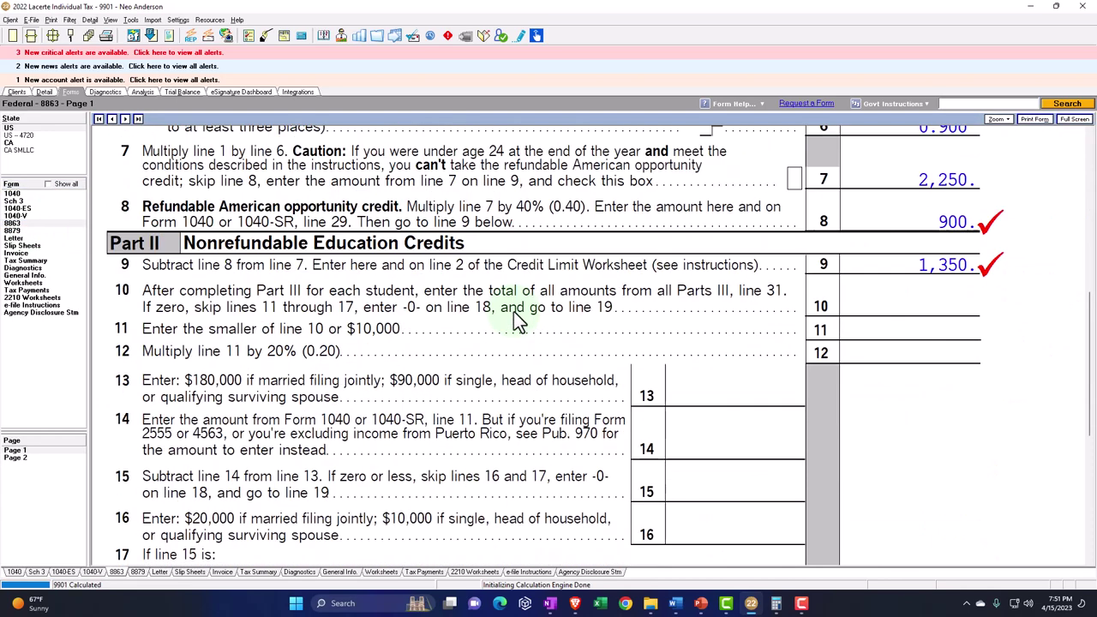
scroll(519, 319, "down", 1)
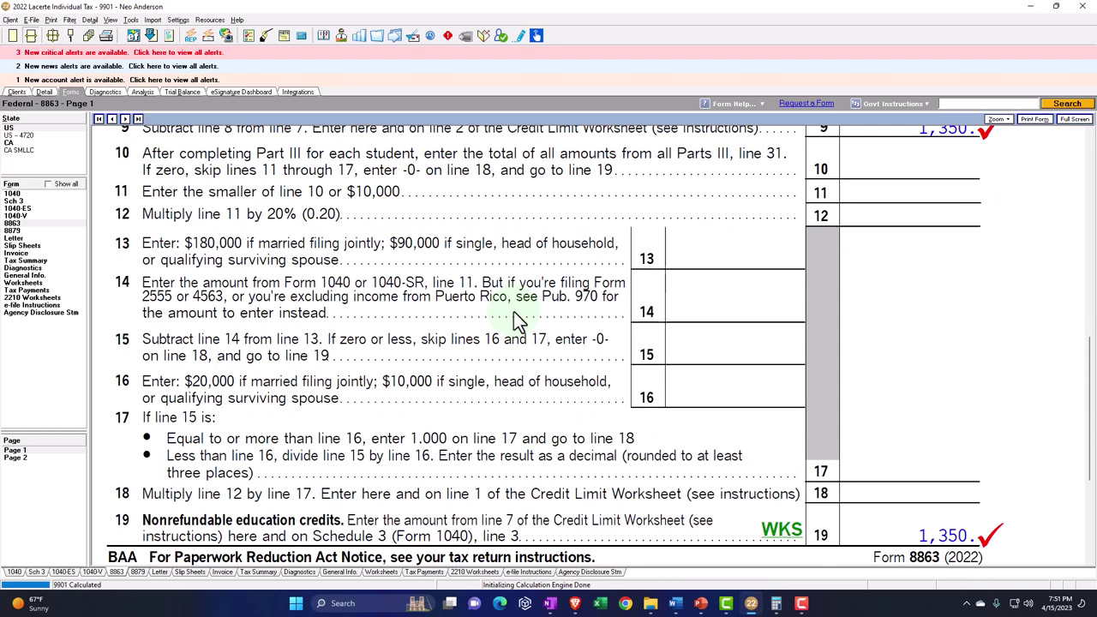
left_click(782, 537)
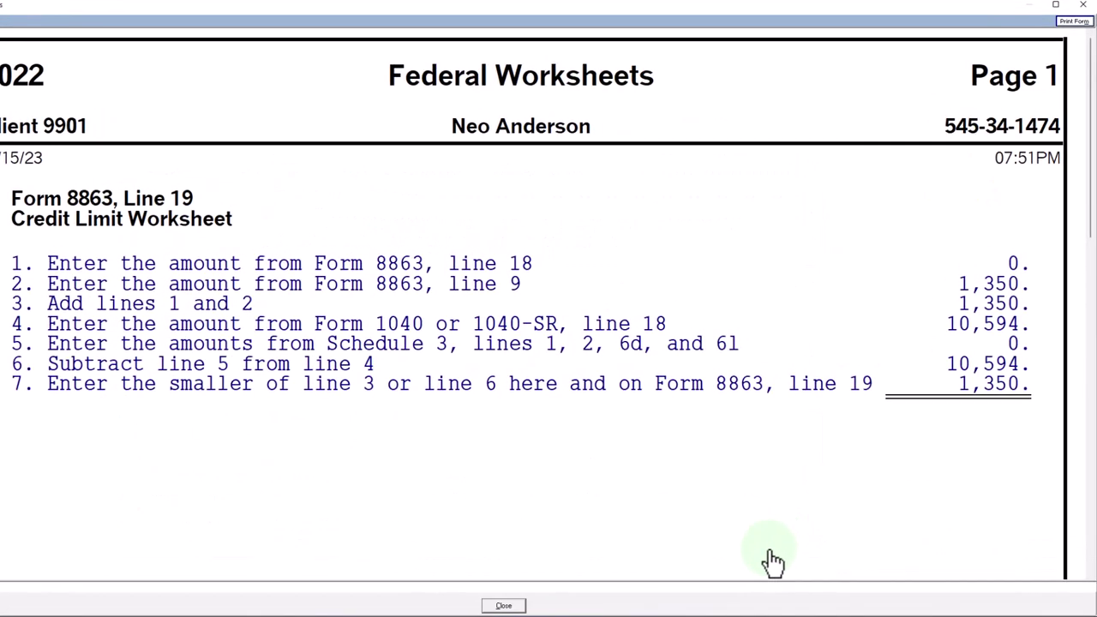
left_click(1078, 12)
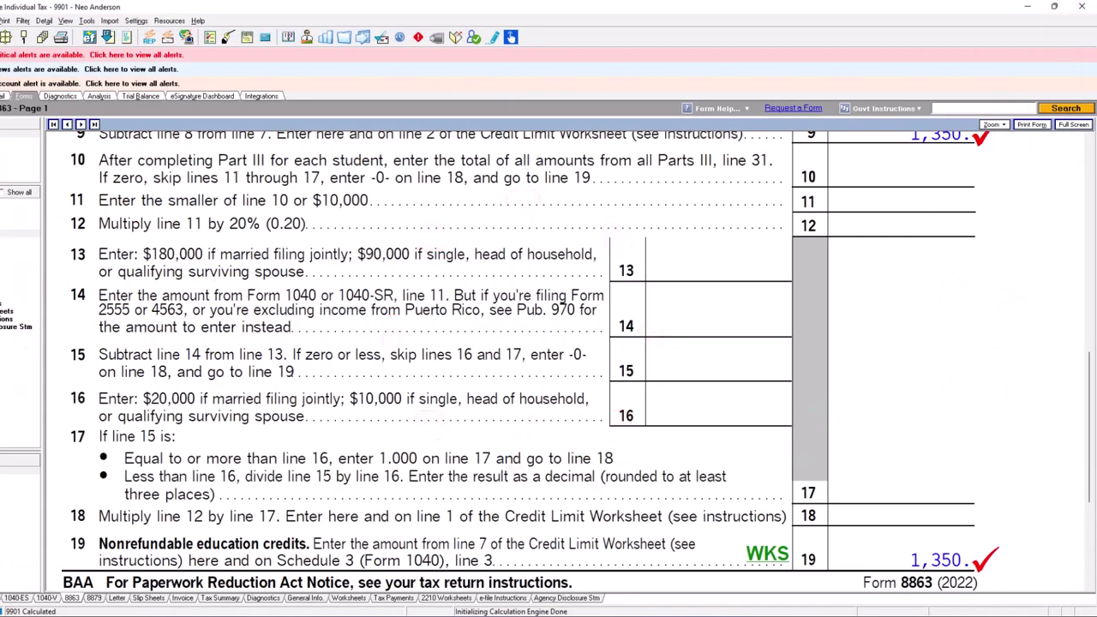
Set the W-2 wages to 90,000 and check the wages and credit lines on both pages of Form 1040.
left_click(9, 96)
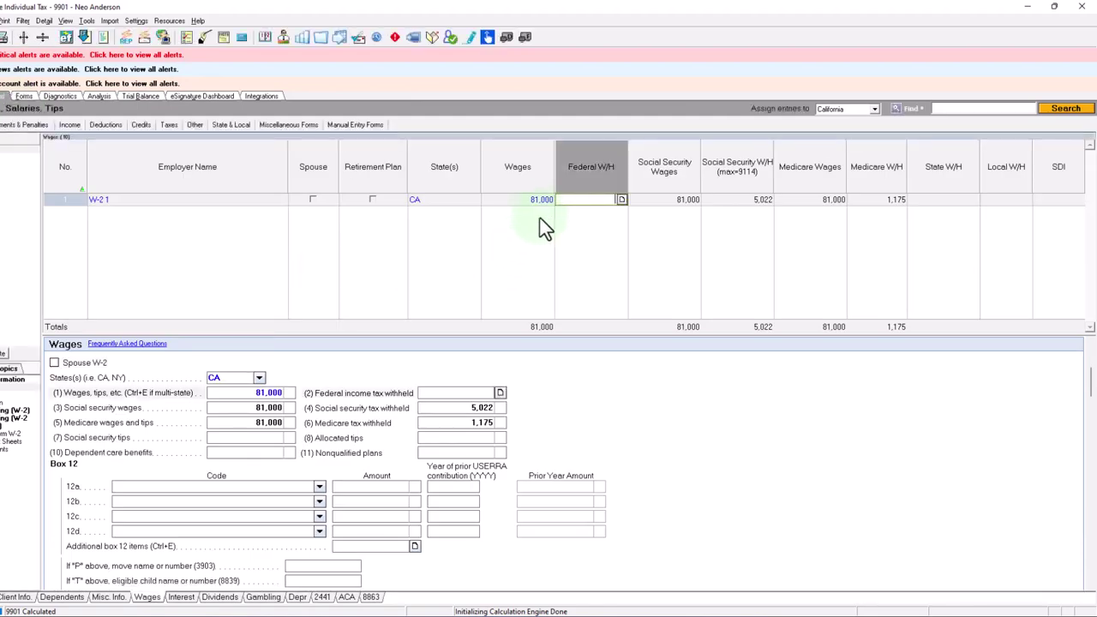
left_click(529, 202)
type("90,")
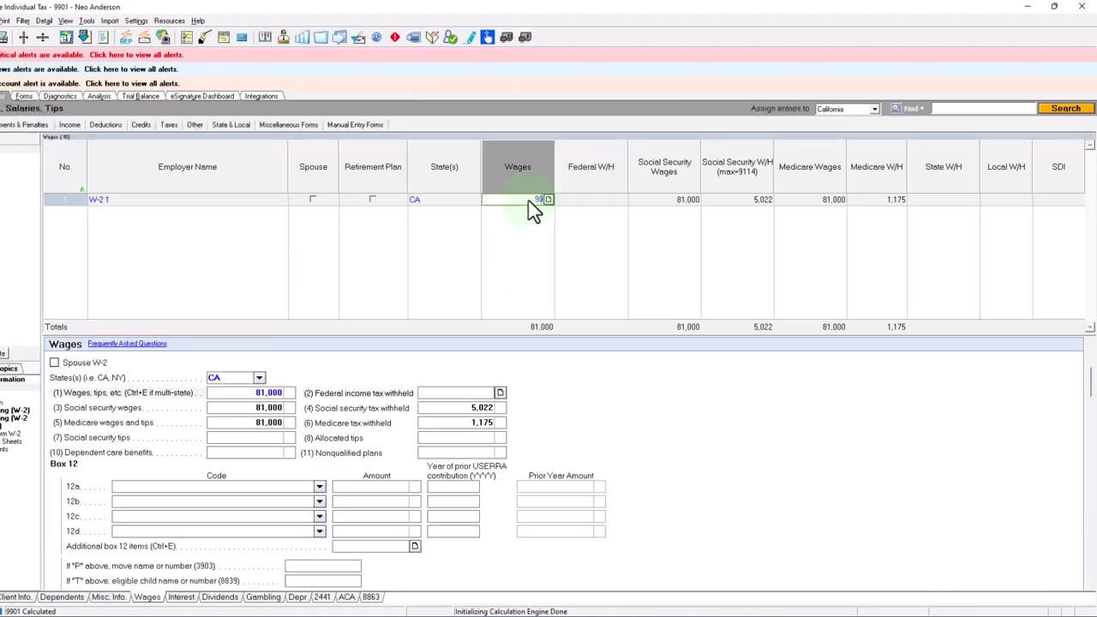
type("000")
key("Tab")
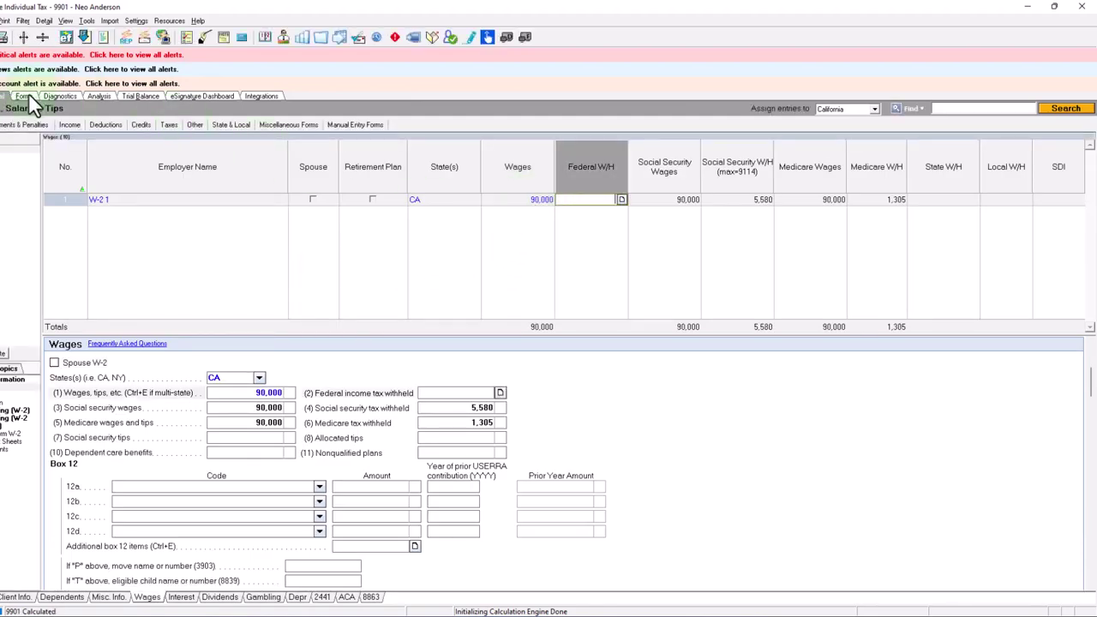
left_click(24, 96)
scroll(445, 382, "down", 5)
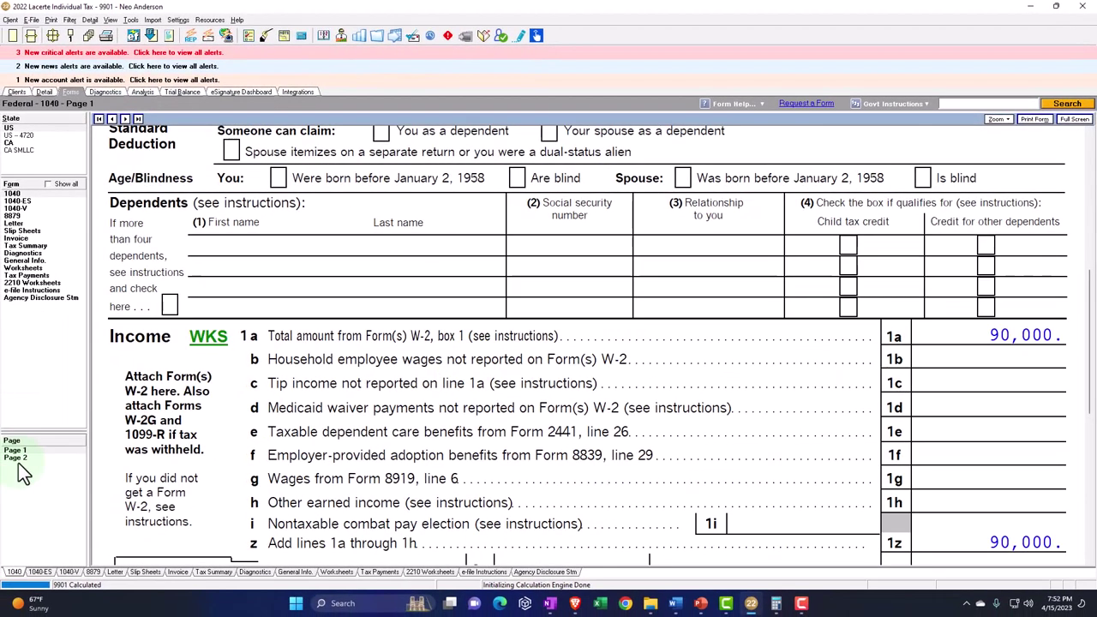
left_click(17, 458)
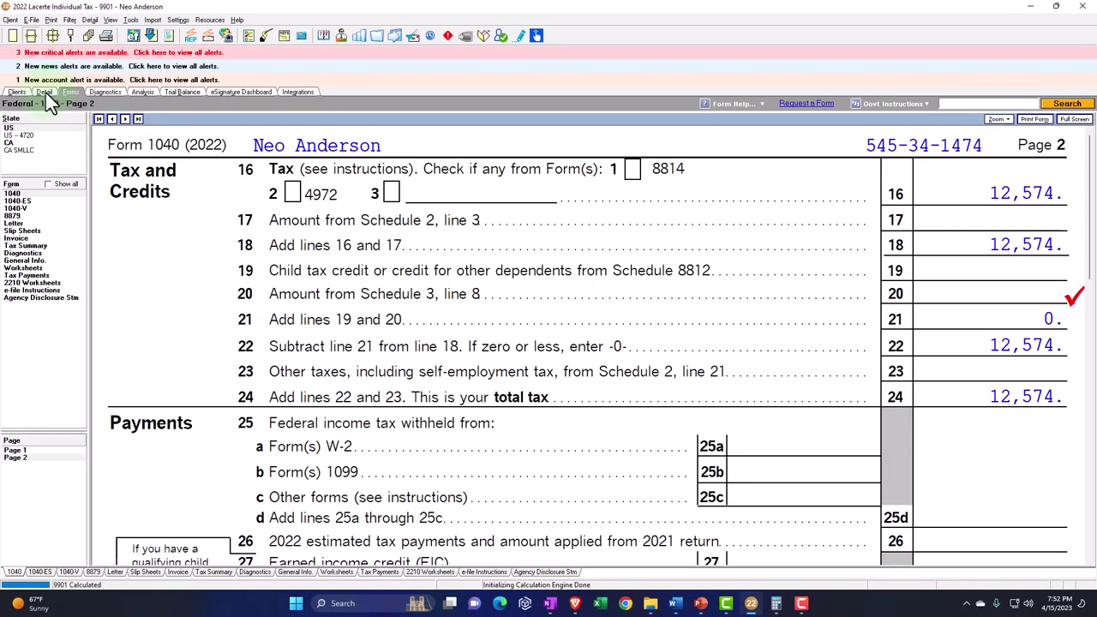
Set the W-2 wages to 87,000 and examine the nonrefundable and refundable credit lines on Form 1040 page 2.
left_click(45, 93)
left_click(553, 190)
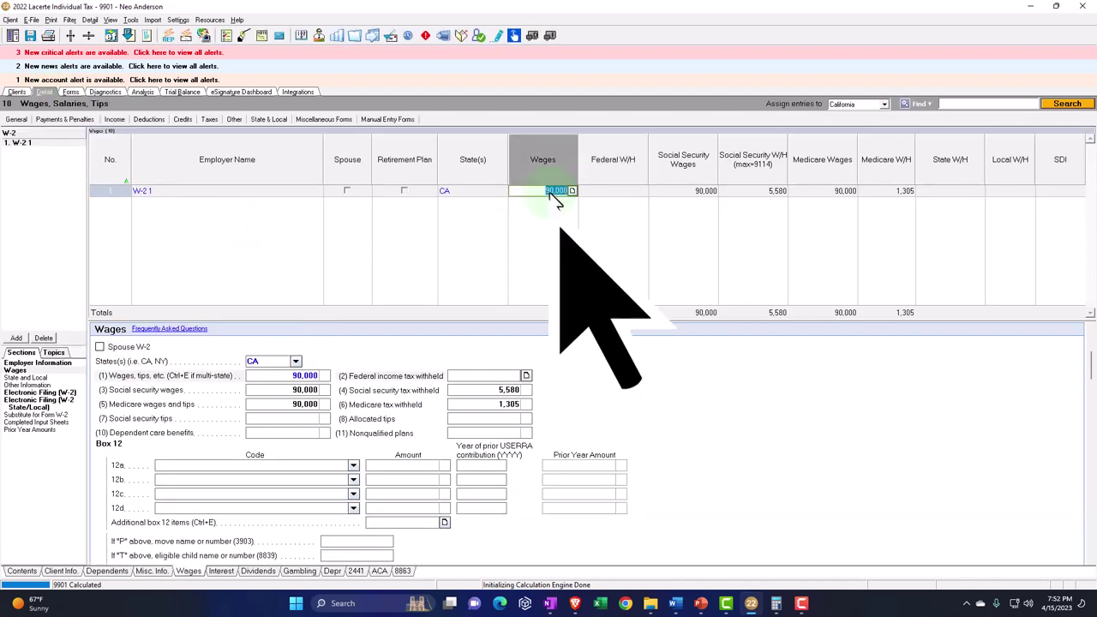
left_click(553, 190)
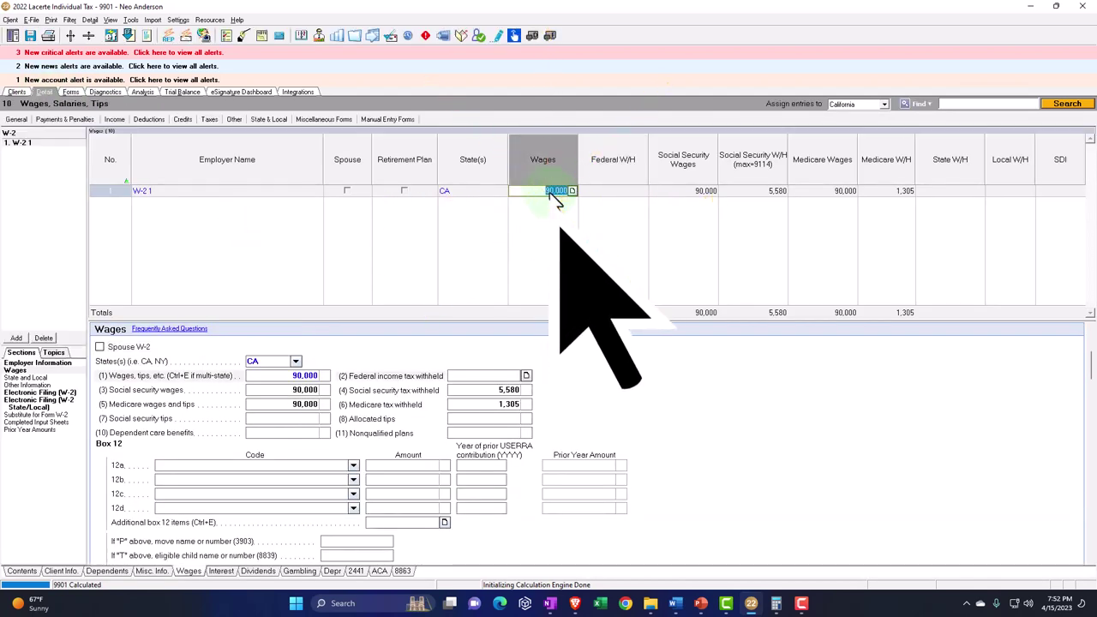
type("87,000")
key("Tab")
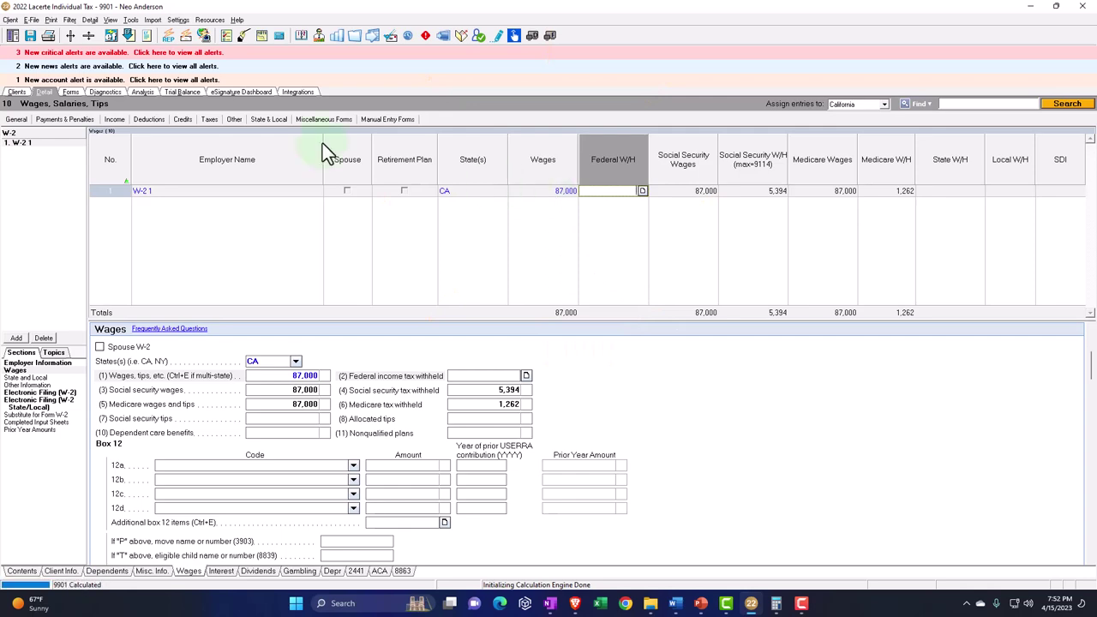
left_click(75, 92)
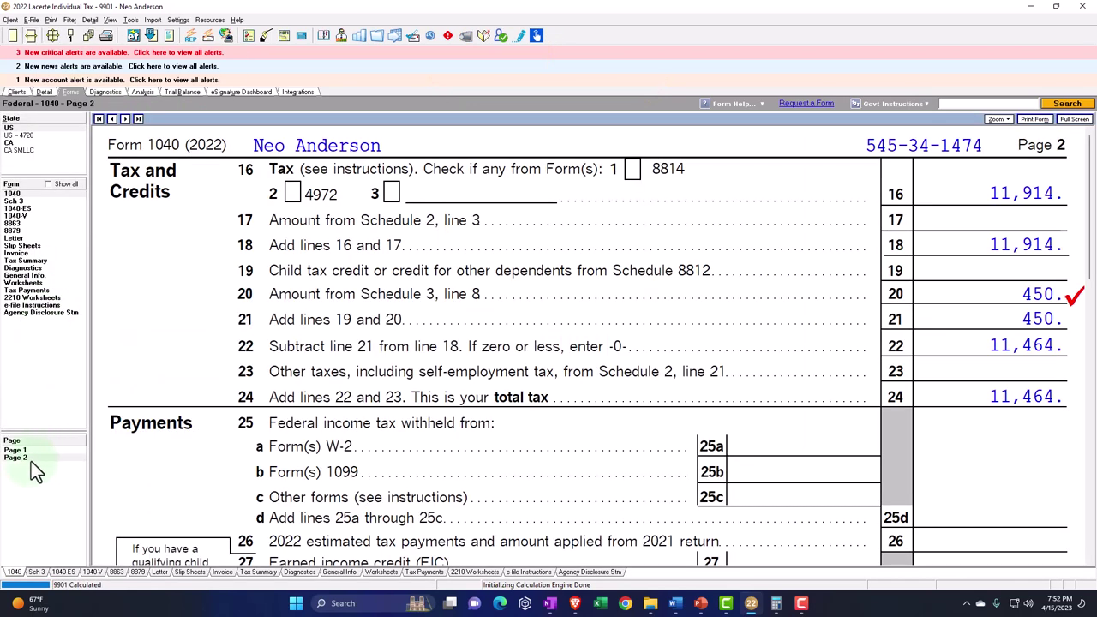
scroll(874, 300, "down", 3)
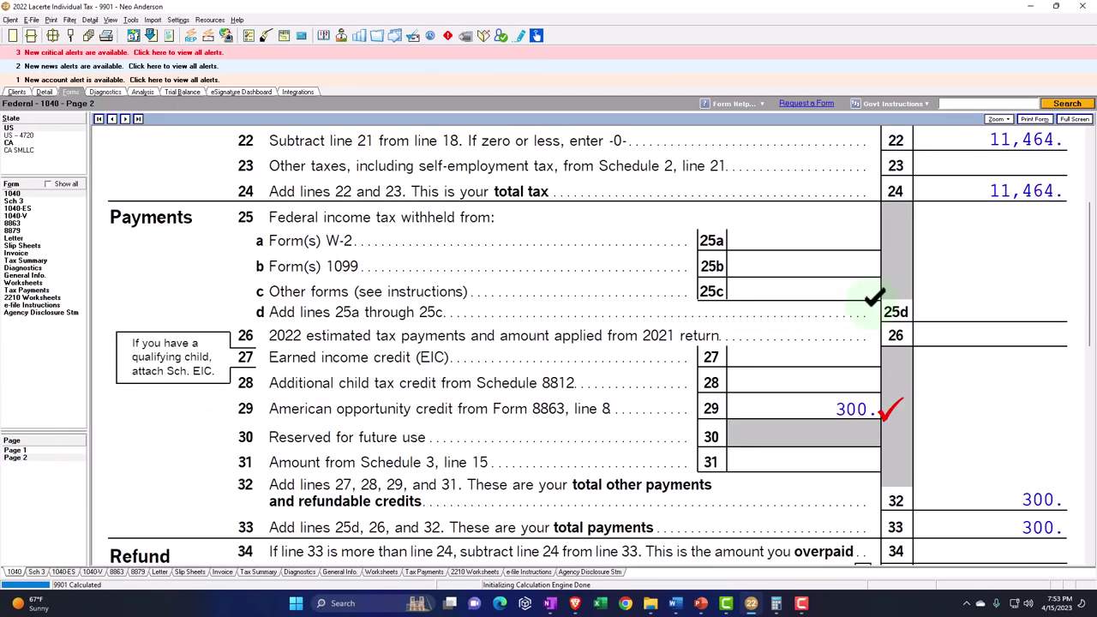
scroll(926, 240, "up", 1)
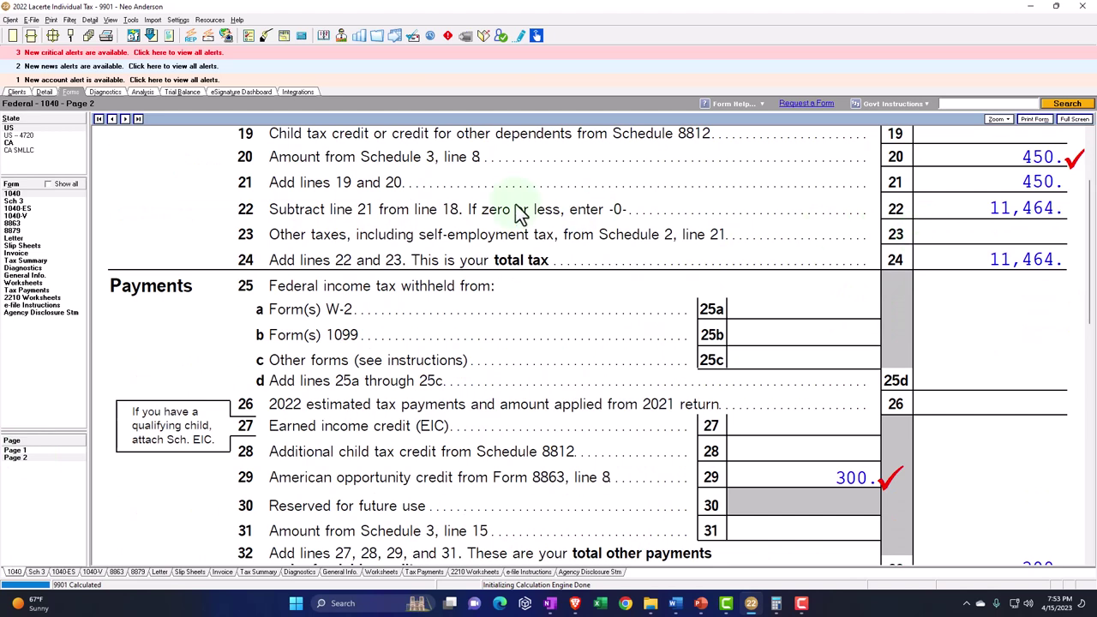
Set the W-2 wages to 79,000 and check the two education credit amounts on Form 1040 page 2.
left_click(44, 92)
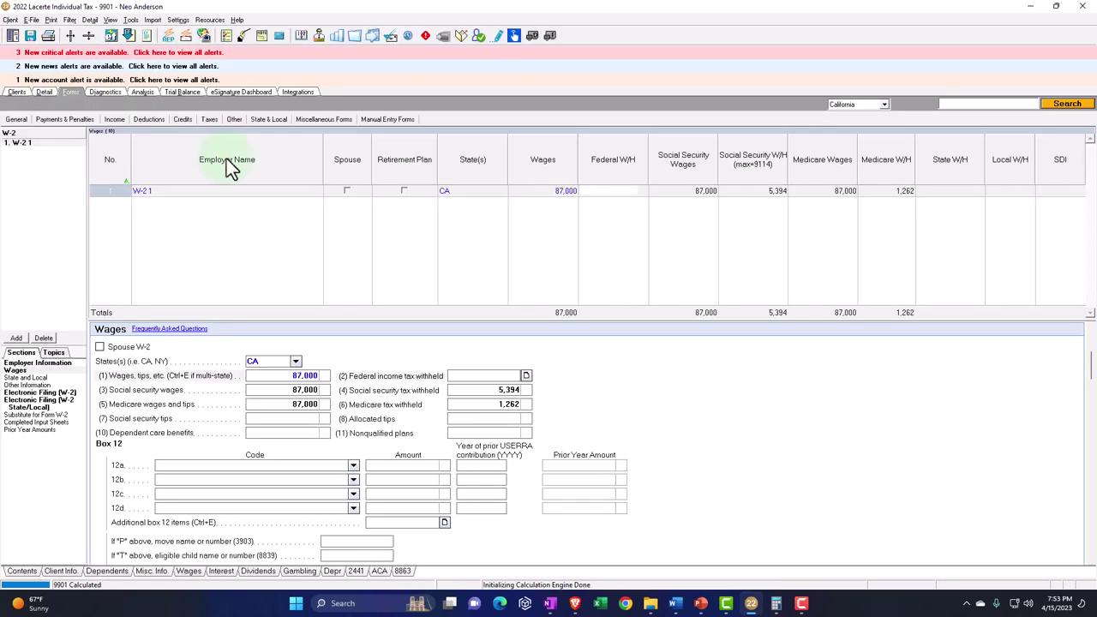
left_click(547, 192)
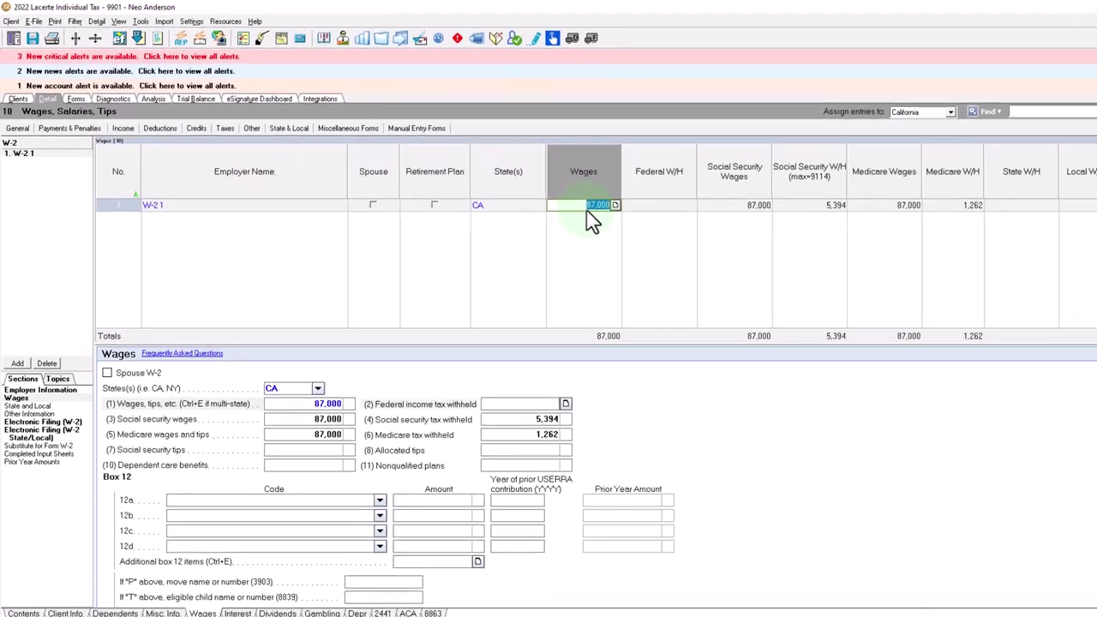
key("BackSpace")
type("79")
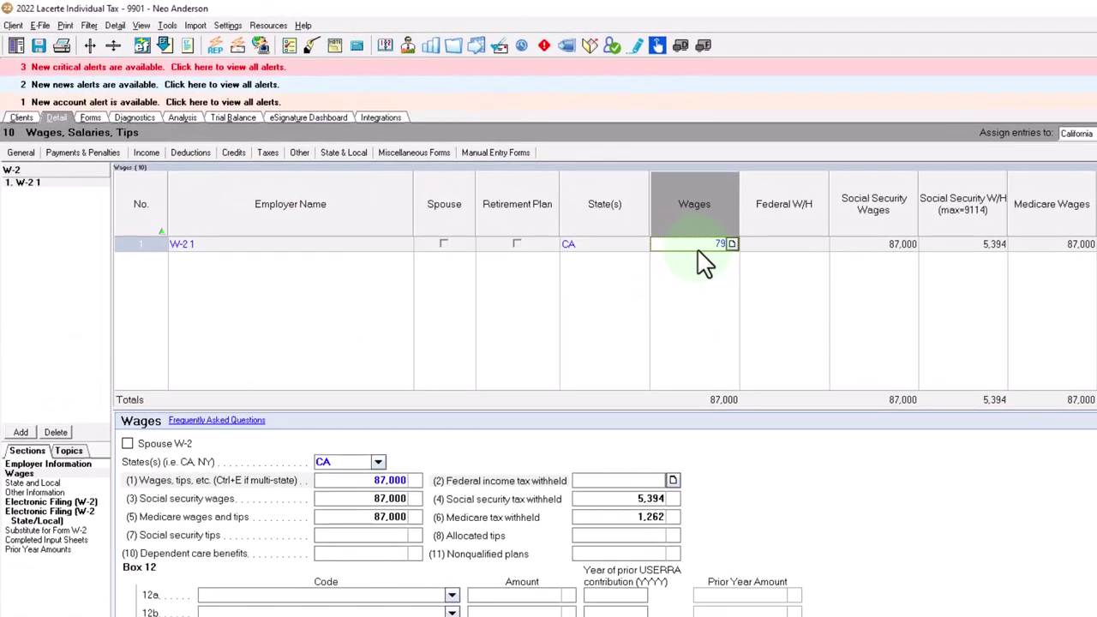
key("Tab")
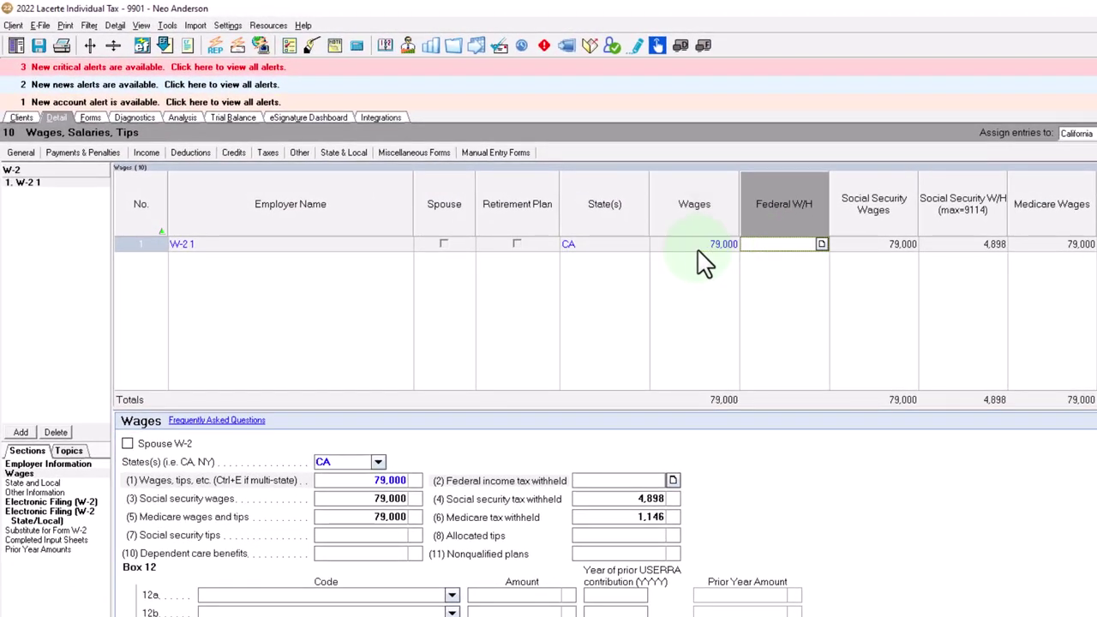
left_click(90, 118)
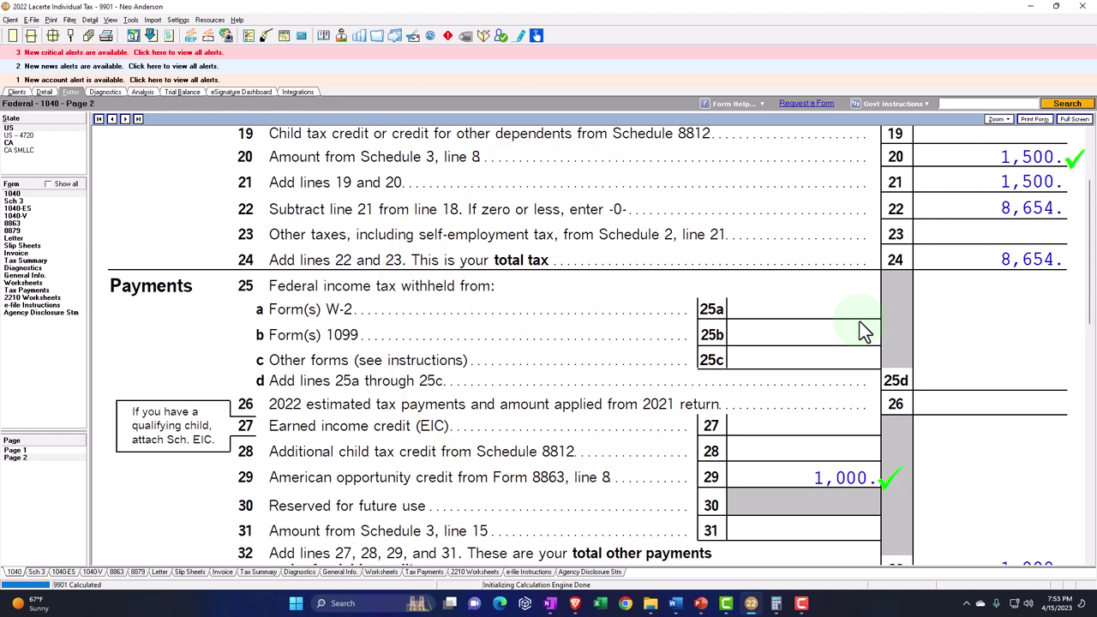
Change the client's filing status to Married filing jointly and check the tax and credit lines on Form 1040 page 2.
left_click(44, 92)
left_click(61, 571)
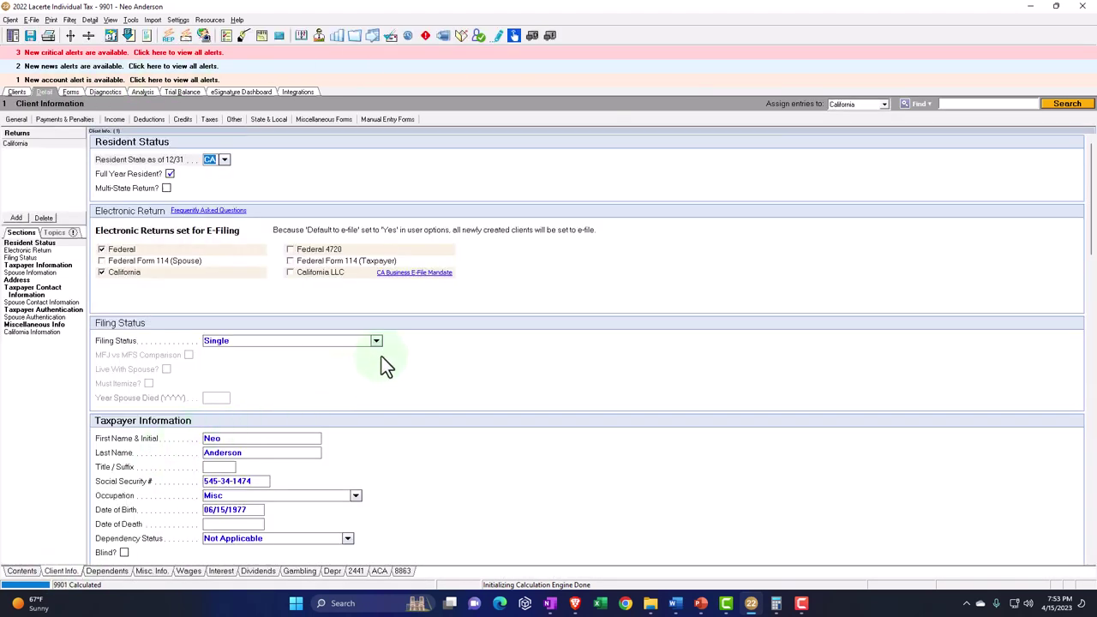
left_click(375, 340)
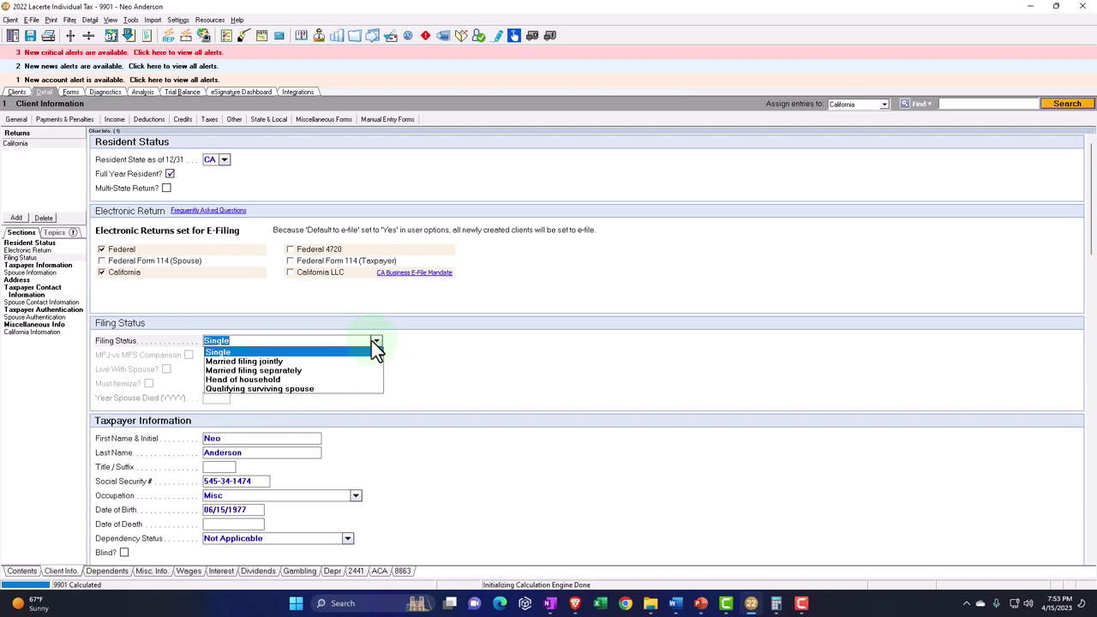
left_click(299, 362)
left_click(76, 93)
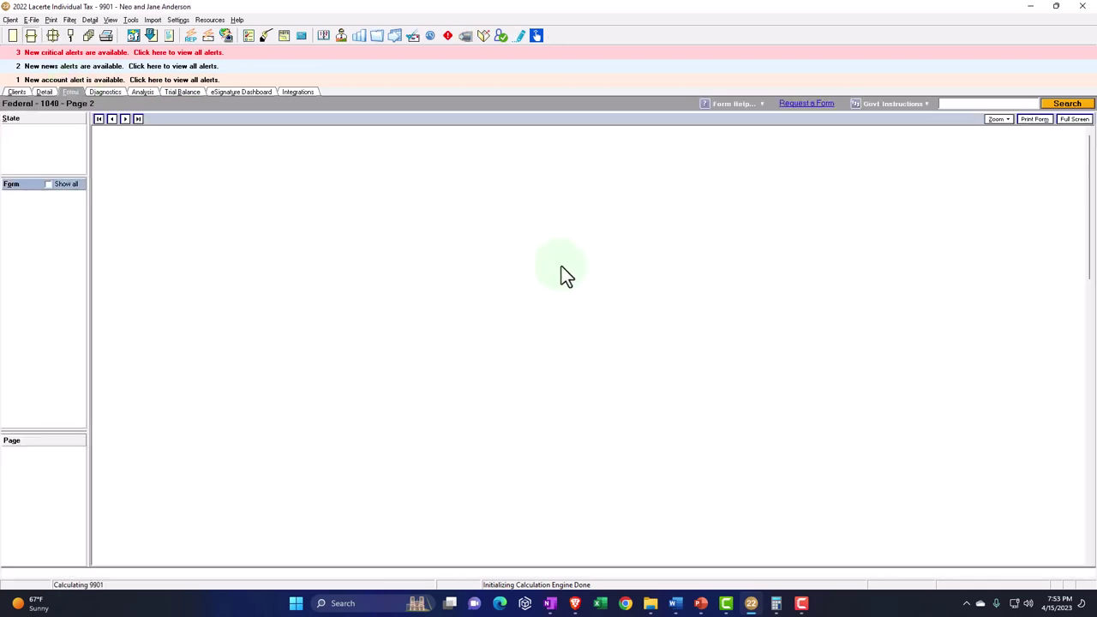
scroll(617, 306, "down", 5)
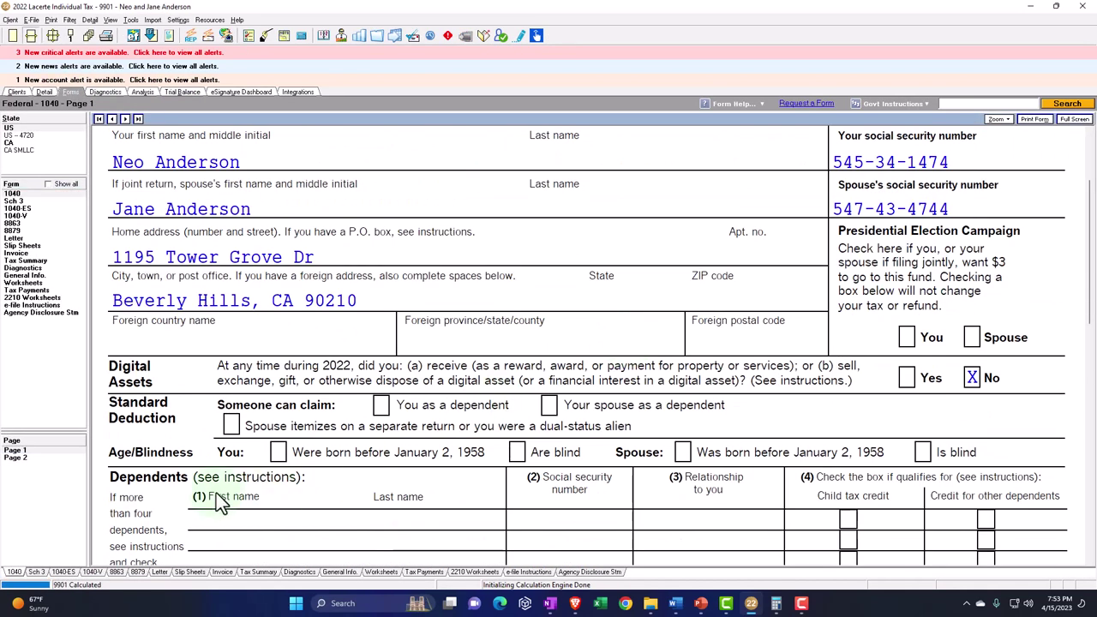
left_click(34, 451)
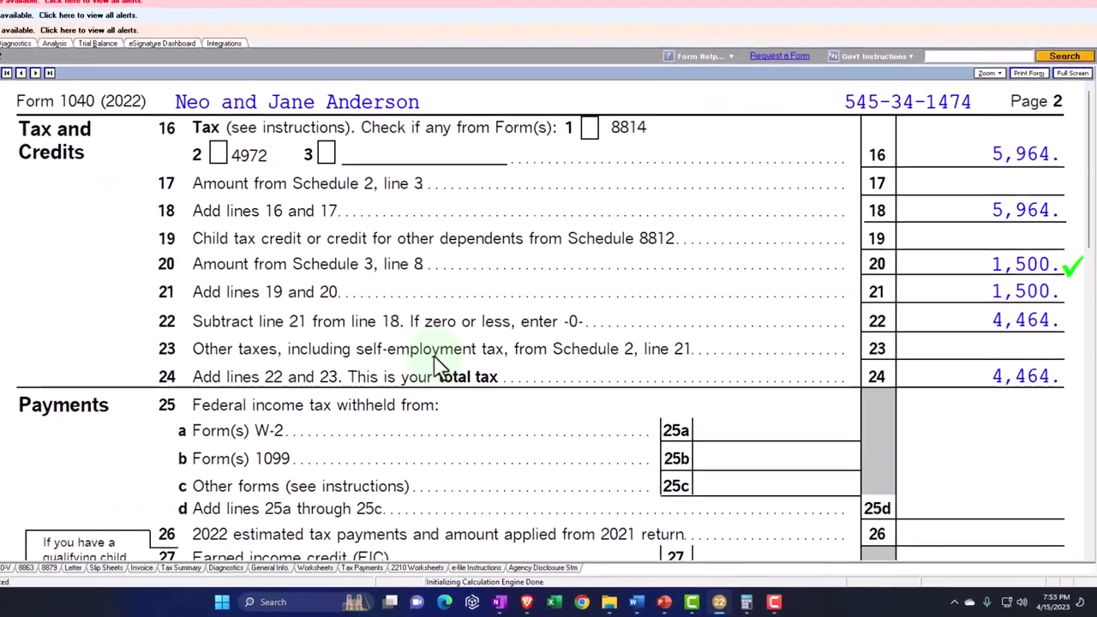
scroll(810, 306, "down", 2)
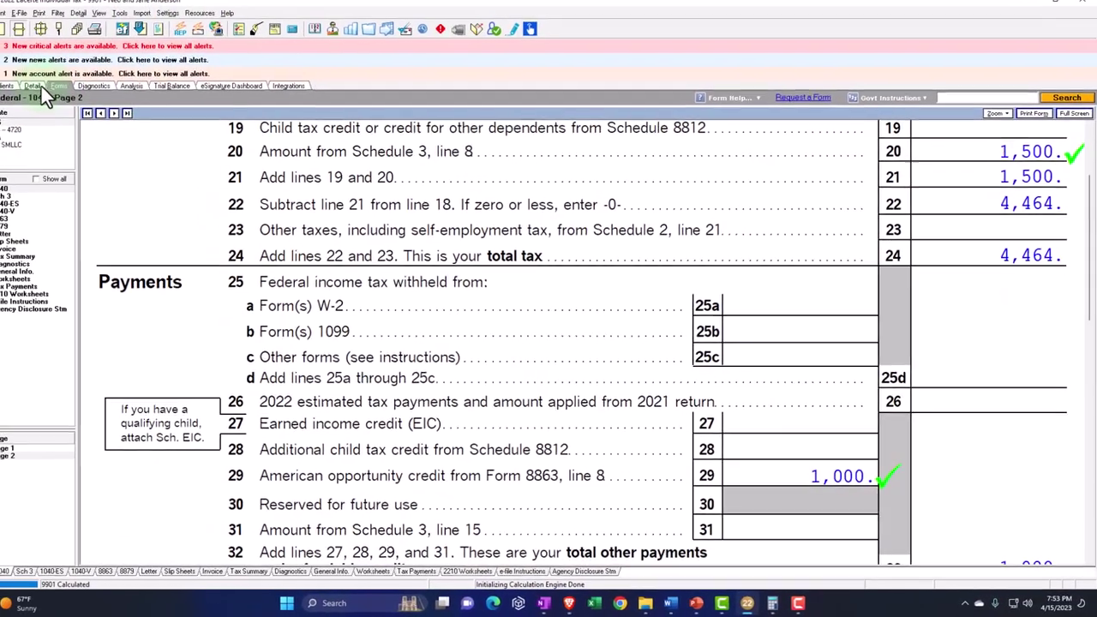
Set the W-2 wages to 159,000 and check the tax and education credit lines on Form 1040 page 2.
left_click(1, 41)
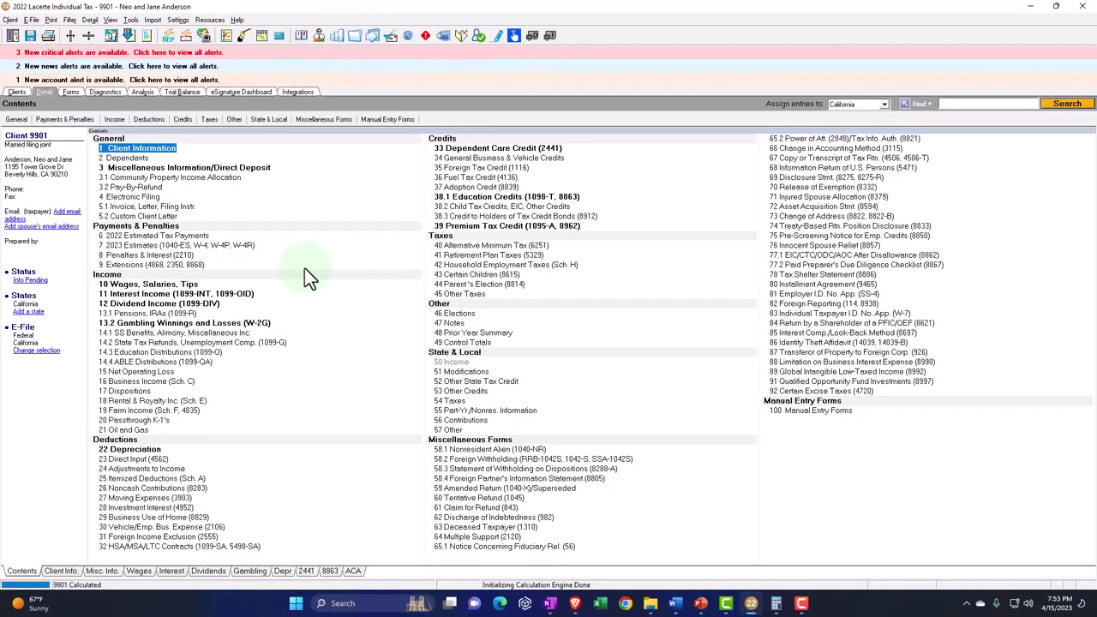
left_click(124, 135)
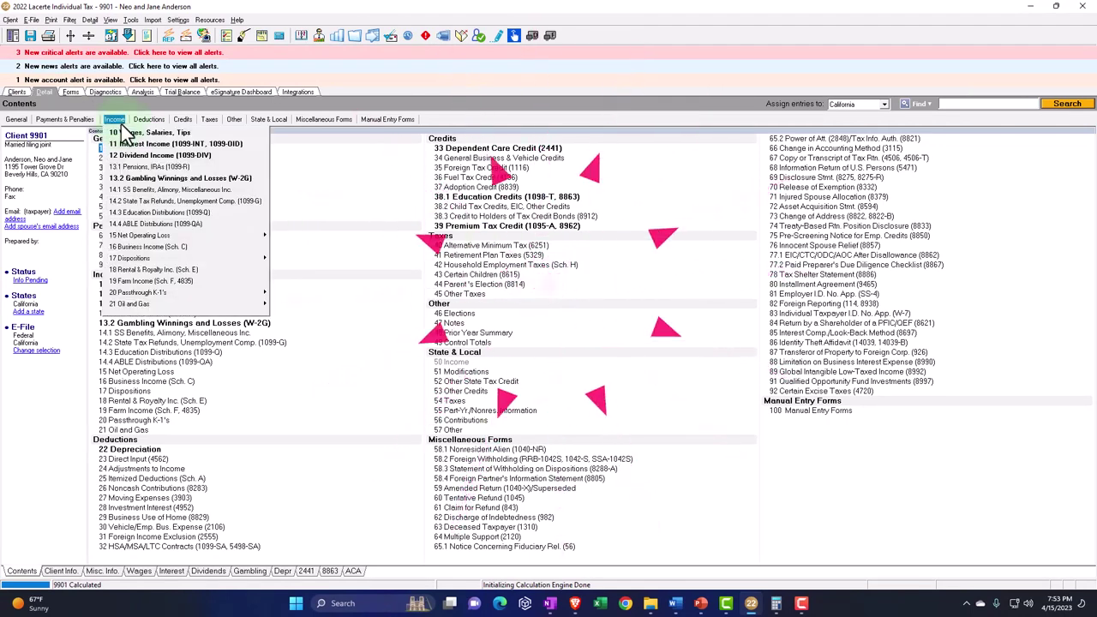
left_click(125, 134)
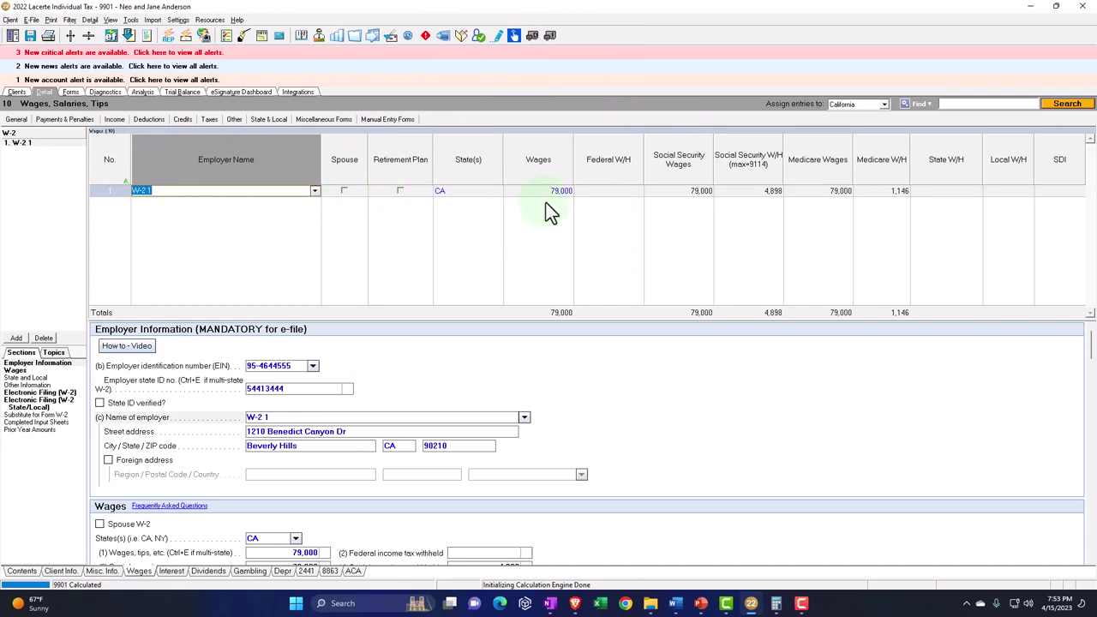
left_click(548, 192)
type("159000")
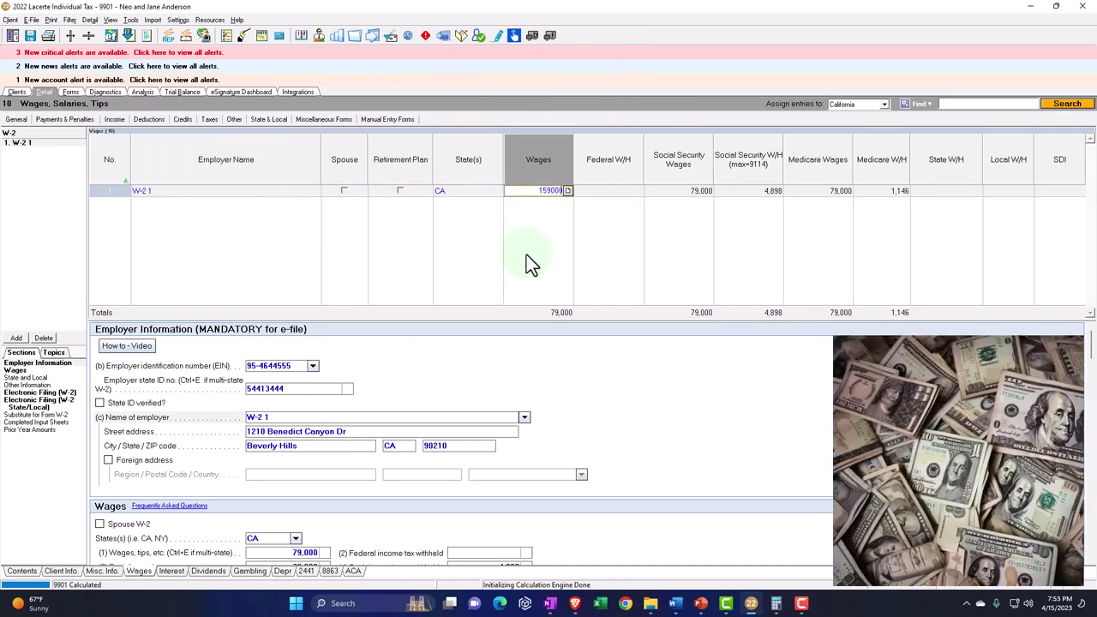
key("Tab")
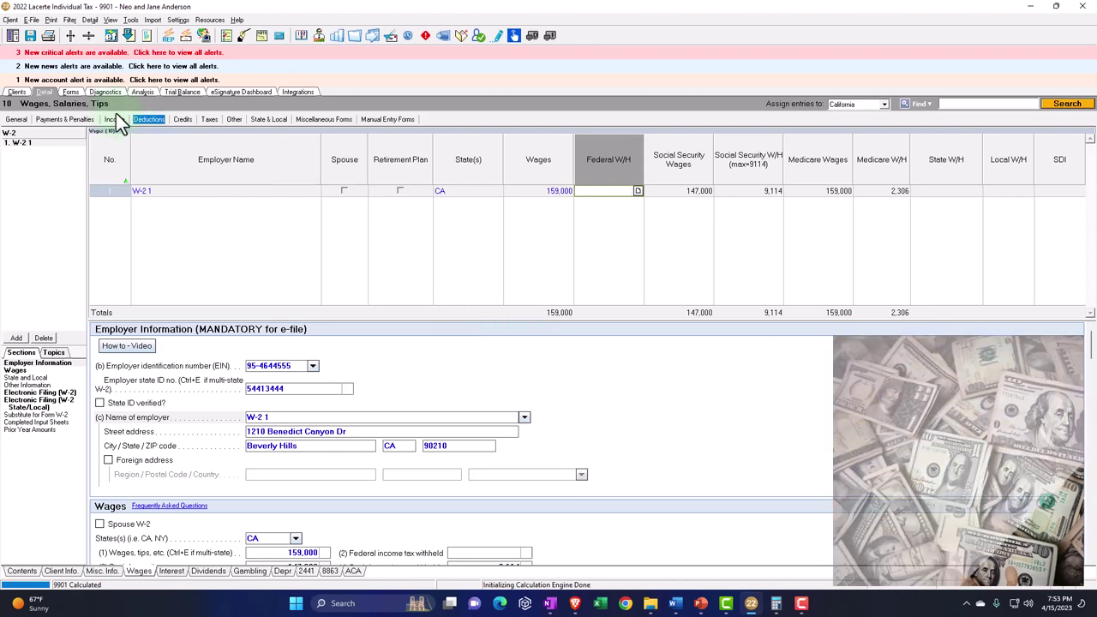
left_click(70, 92)
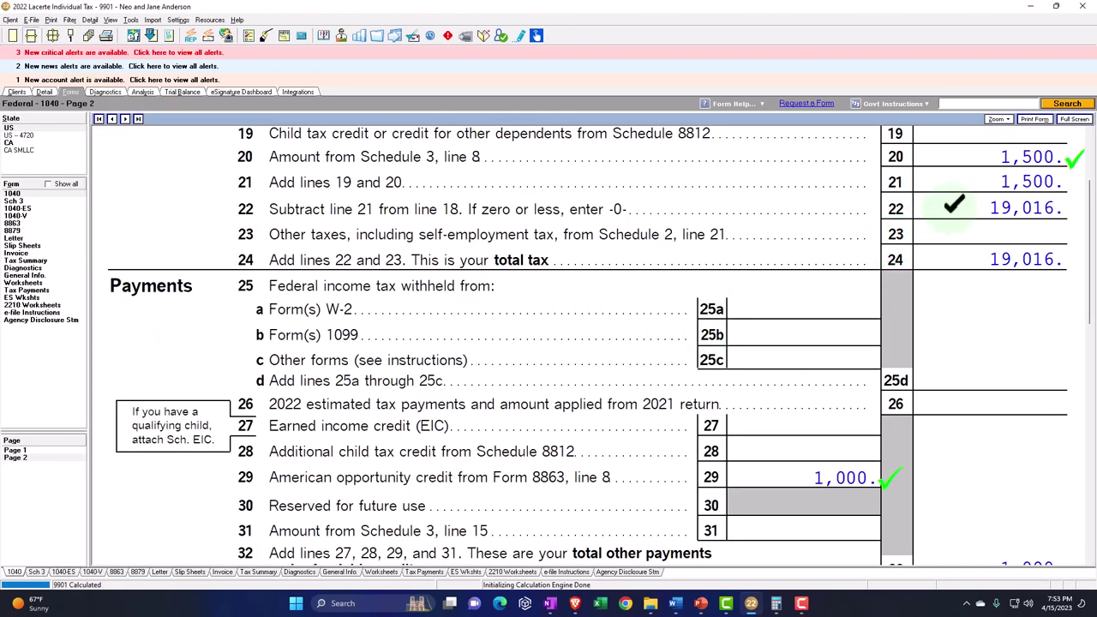
Set the W-2 wages to 165,000 and check the nonrefundable and refundable education credit amounts on Form 1040 page 2.
left_click(44, 92)
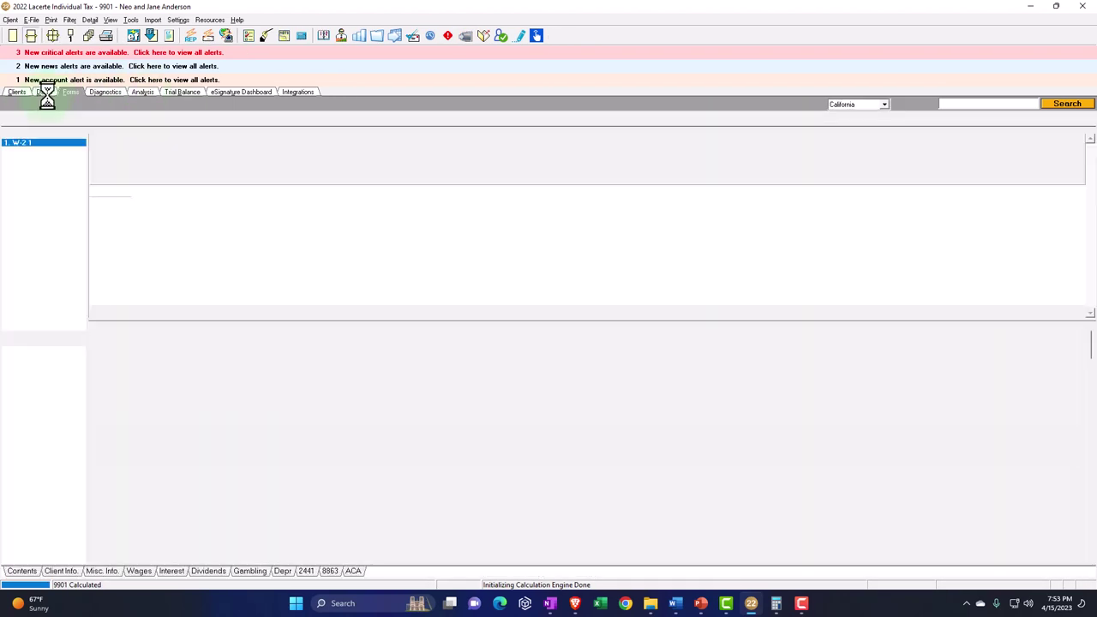
left_click(539, 192)
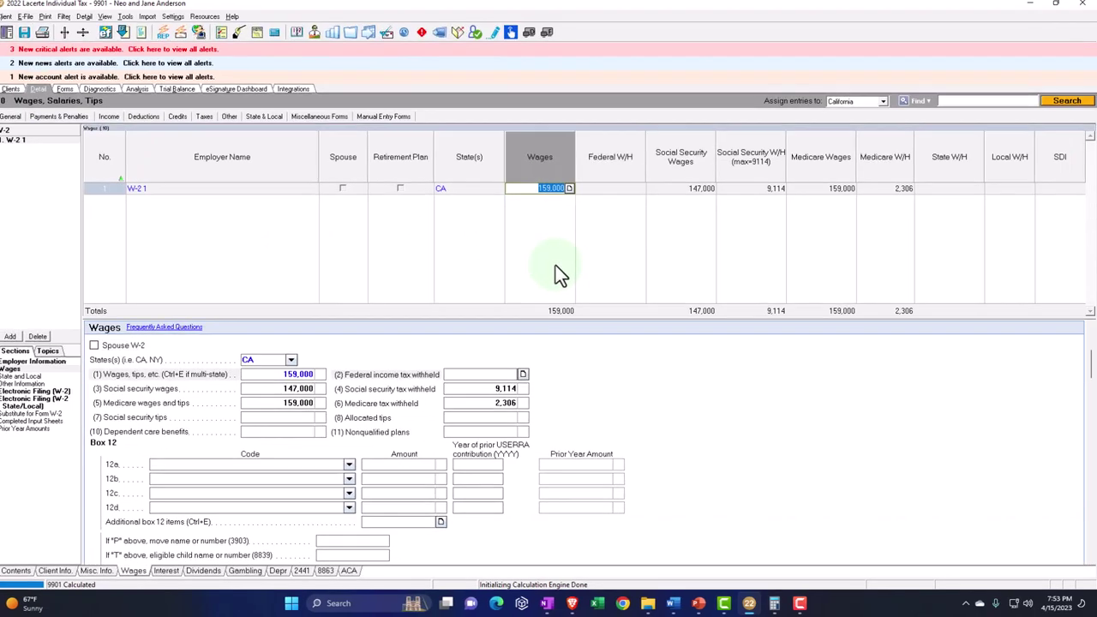
type("165000")
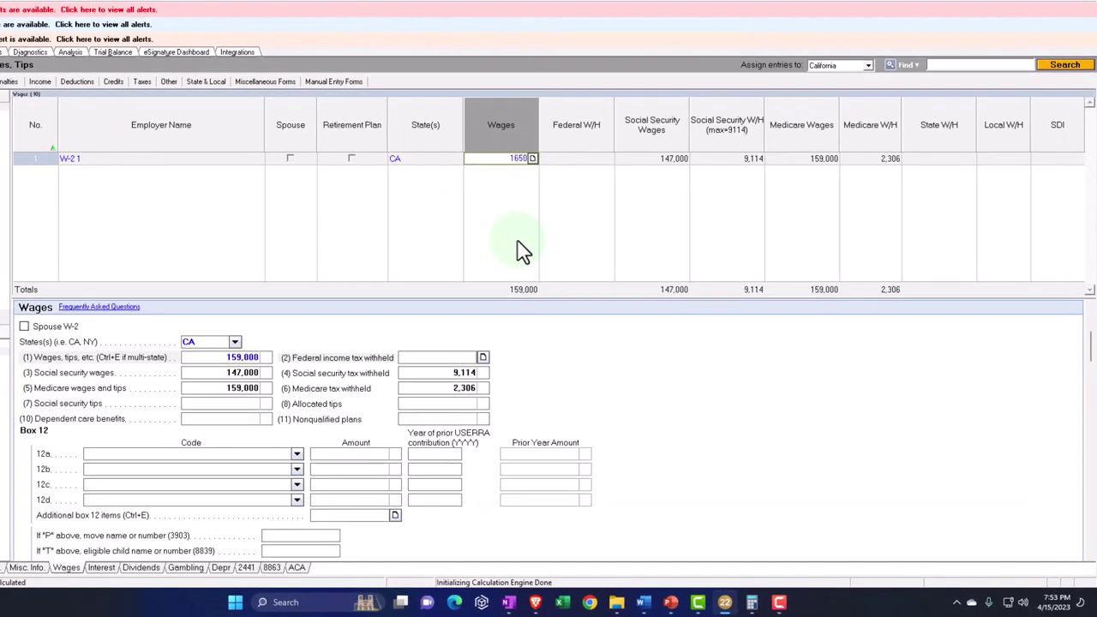
key("Tab")
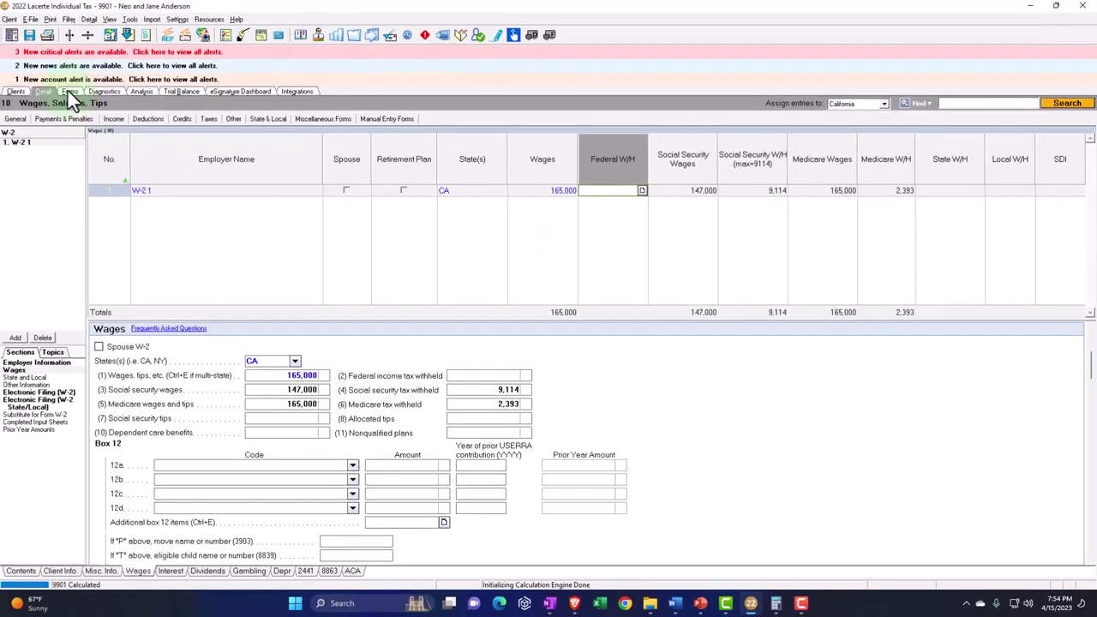
left_click(13, 63)
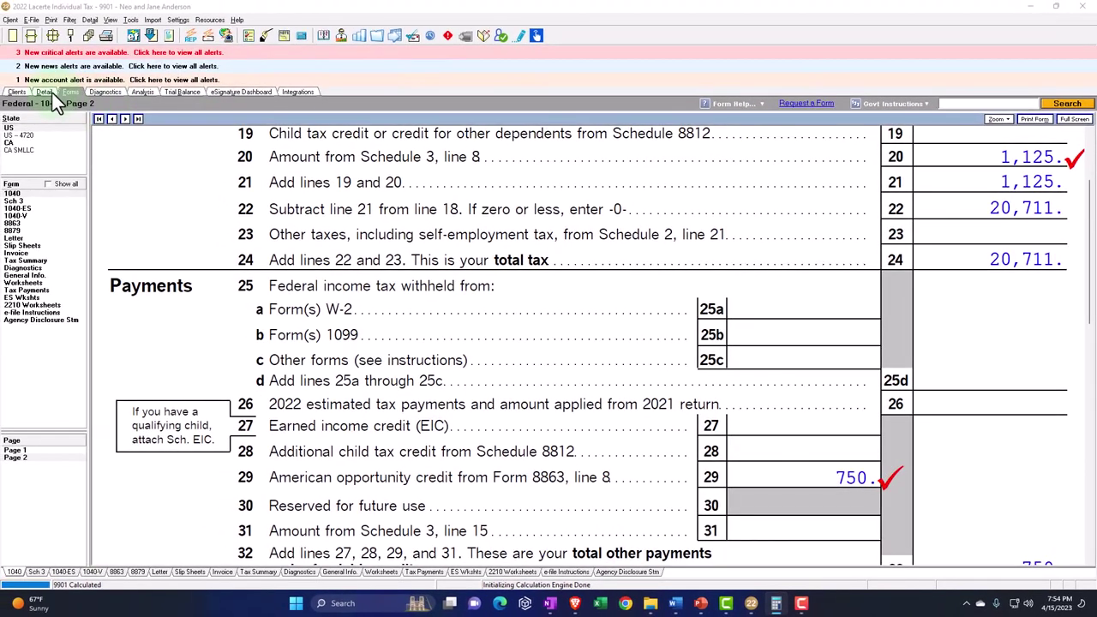
Set the W-2 wages to 180,000 and bring up the recalculated Form 1040.
left_click(51, 91)
left_click(548, 191)
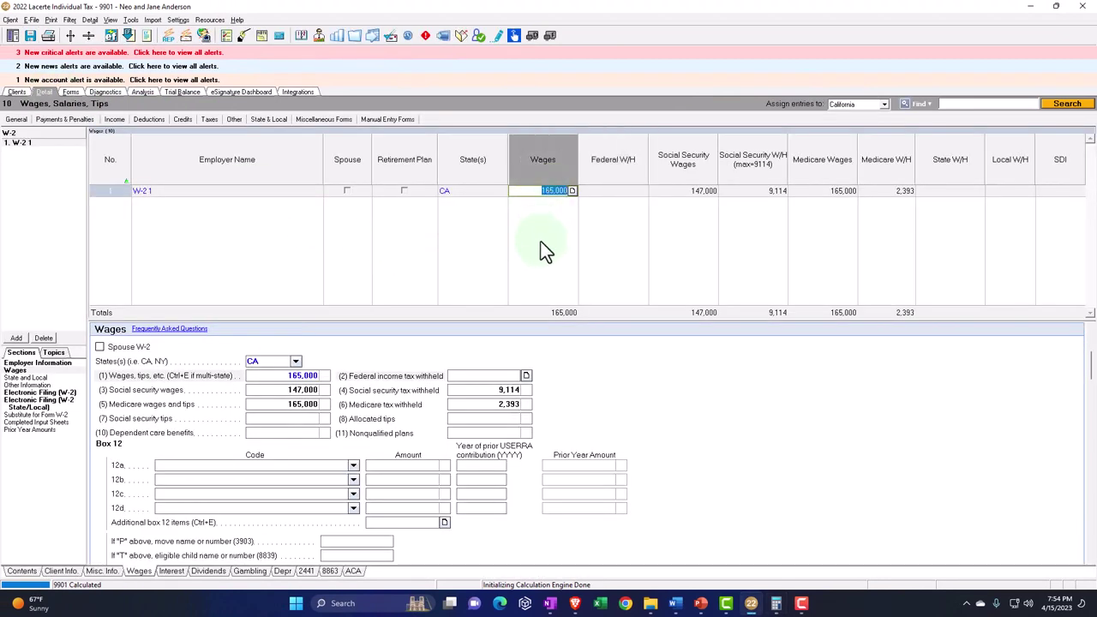
type("180000")
key("Tab")
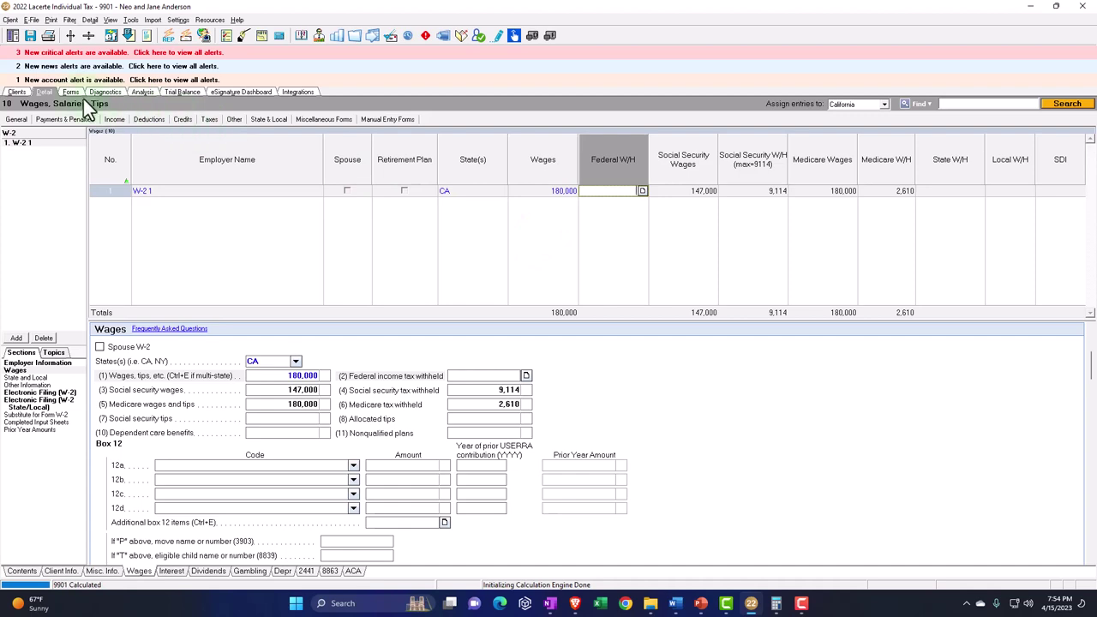
left_click(71, 92)
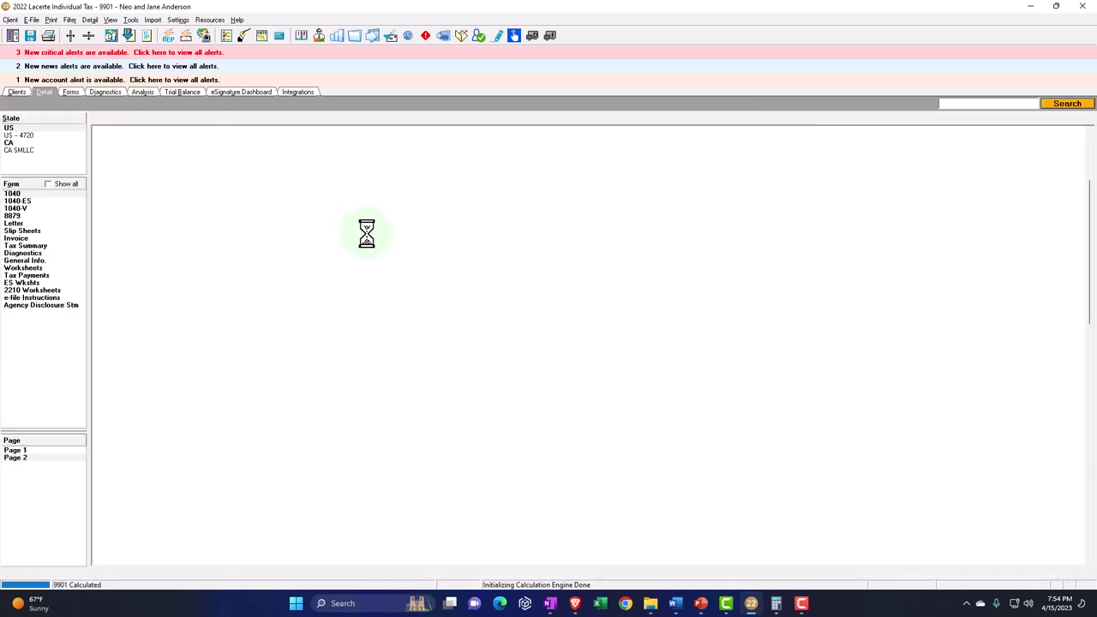
Examine the filing status, wages and taxable income on Form 1040 page 1, and the tax and credit lines on page 2.
scroll(552, 345, "up", 1)
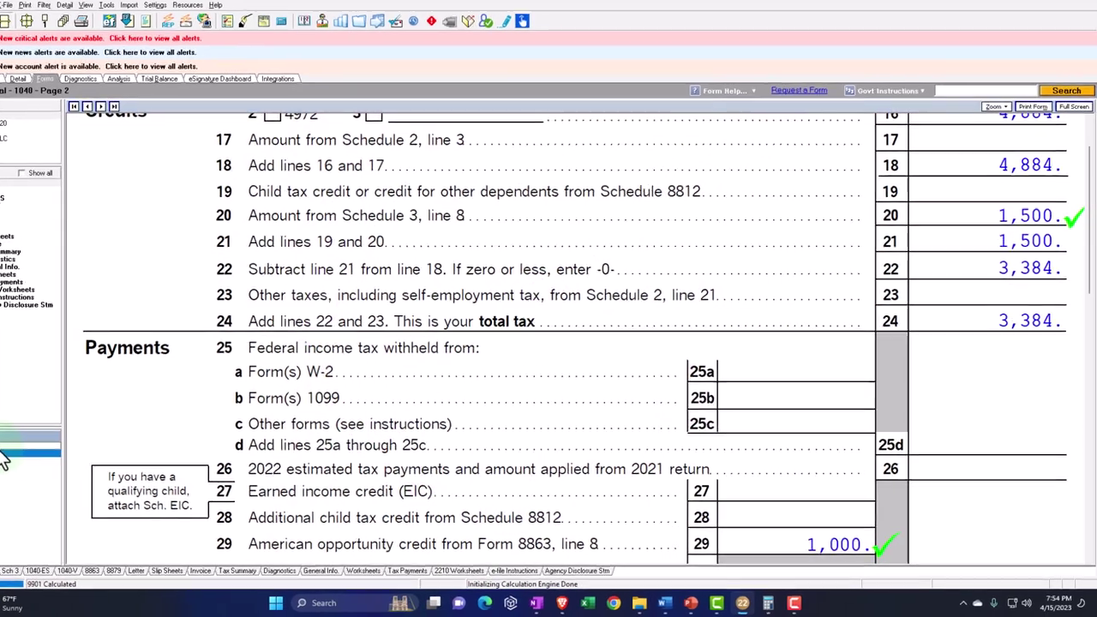
left_click(13, 449)
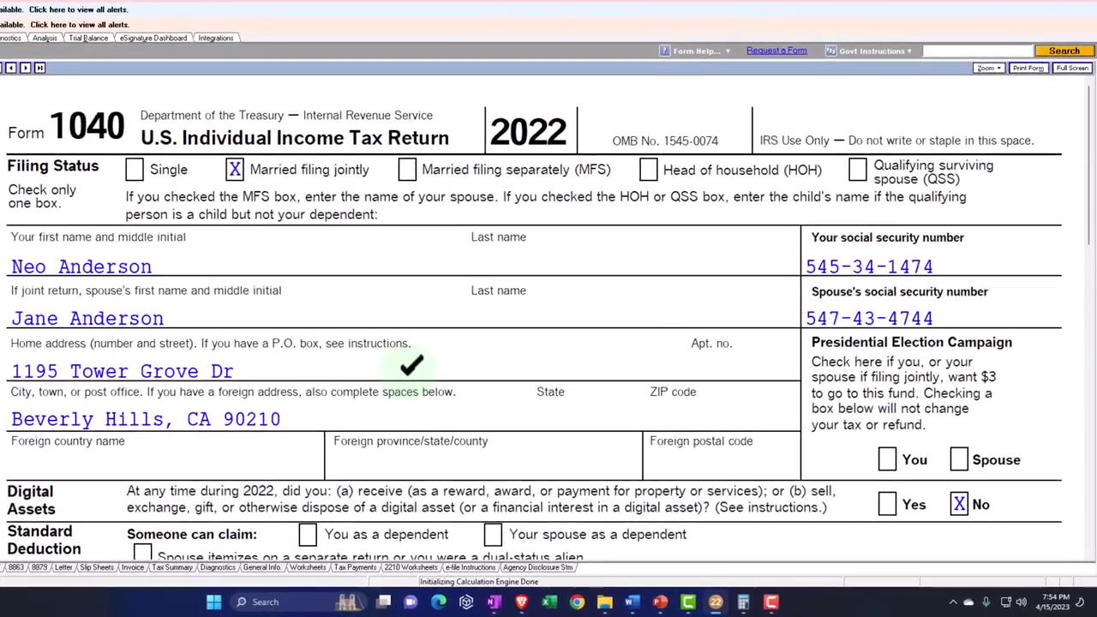
scroll(412, 383, "down", 3)
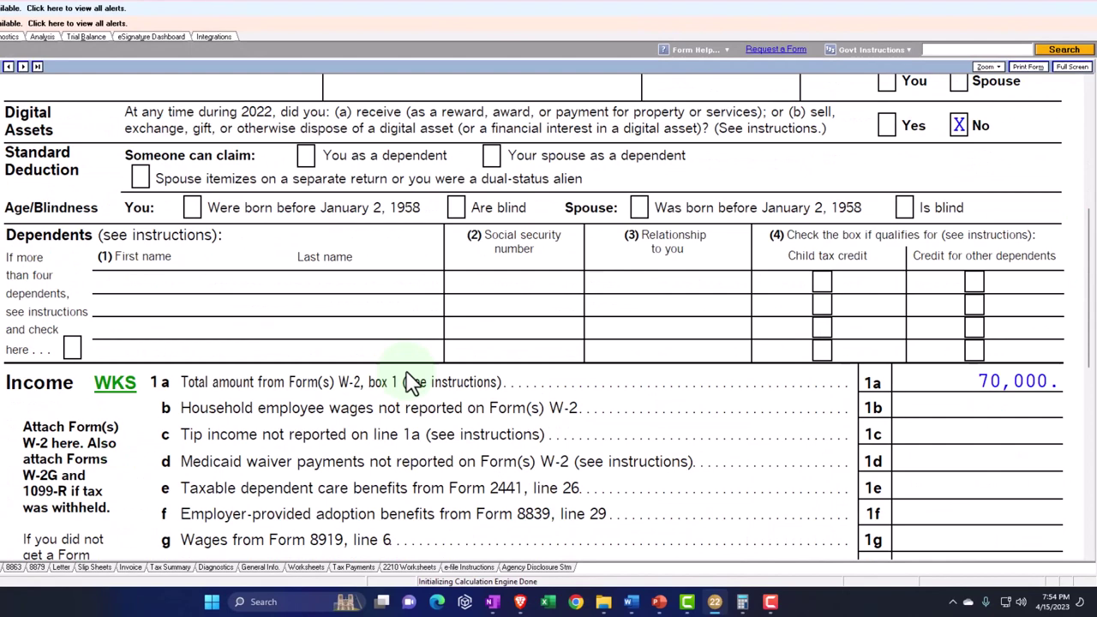
scroll(412, 383, "up", 6)
scroll(411, 384, "down", 1)
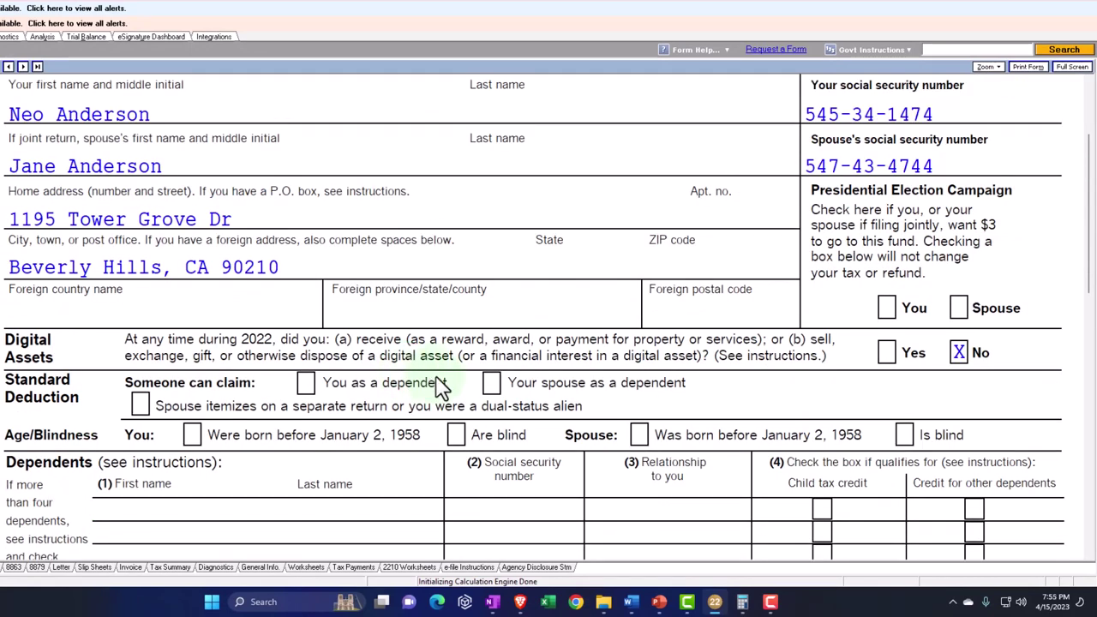
scroll(439, 384, "down", 12)
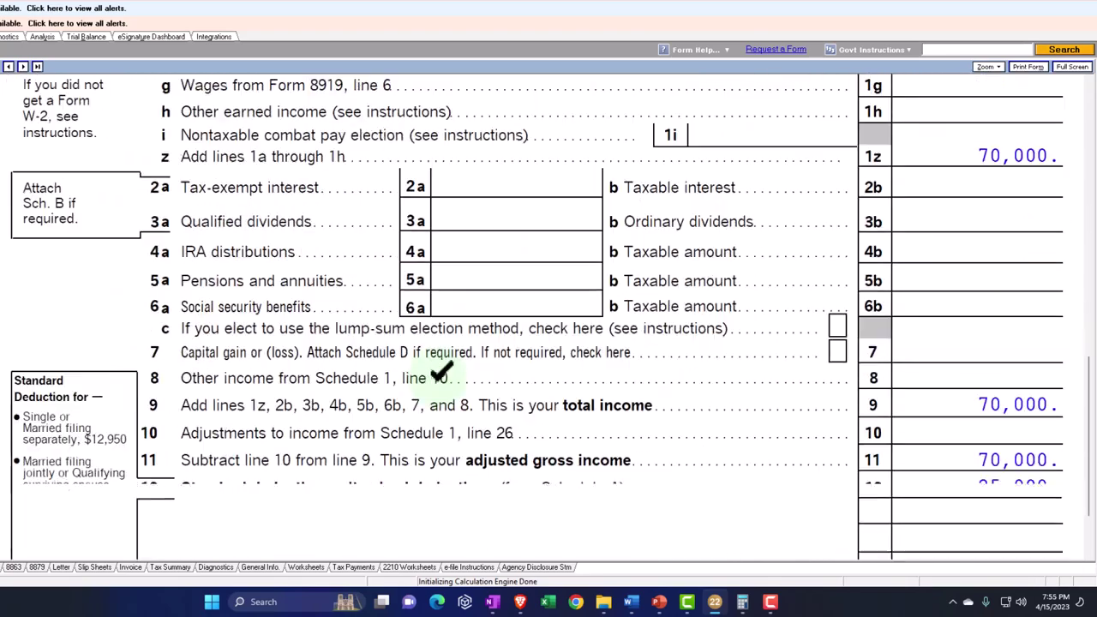
scroll(440, 371, "down", 3)
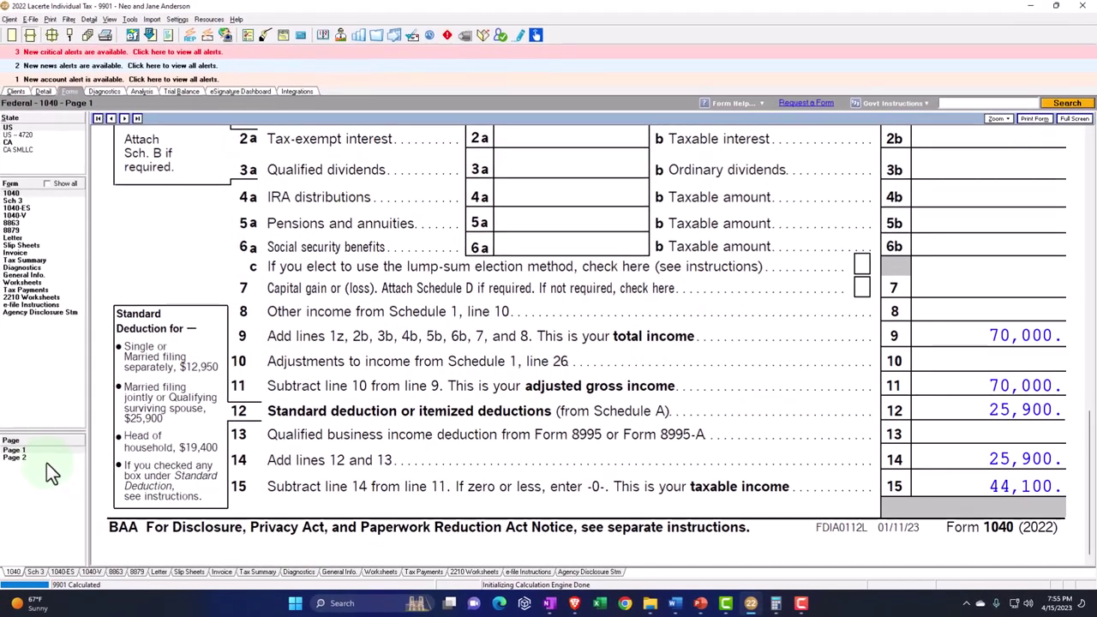
left_click(46, 459)
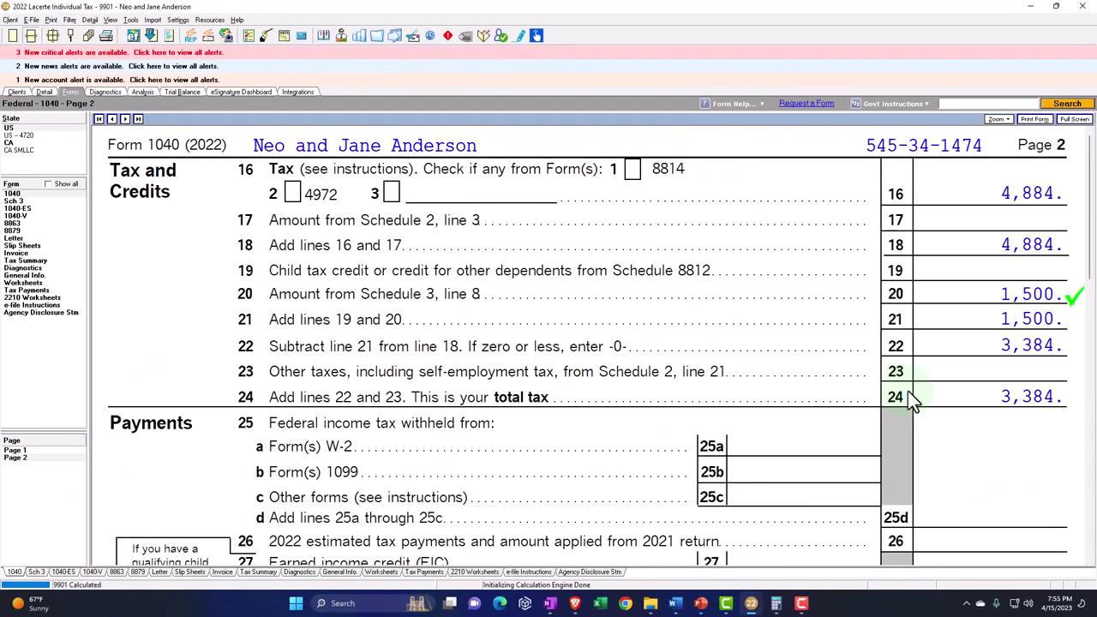
scroll(912, 402, "down", 2)
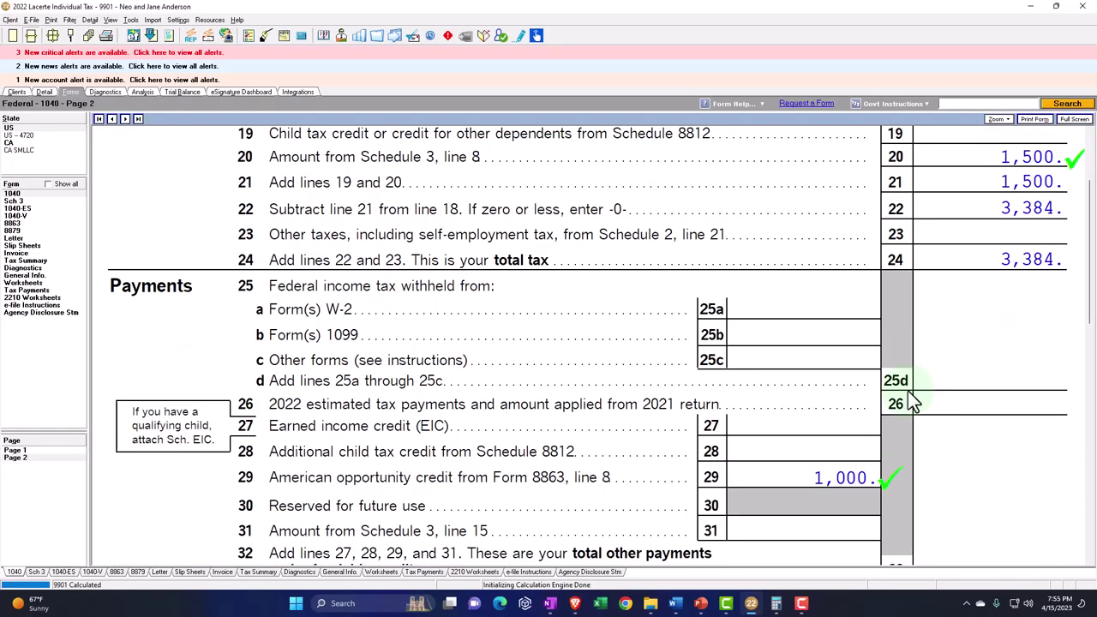
scroll(910, 396, "down", 1)
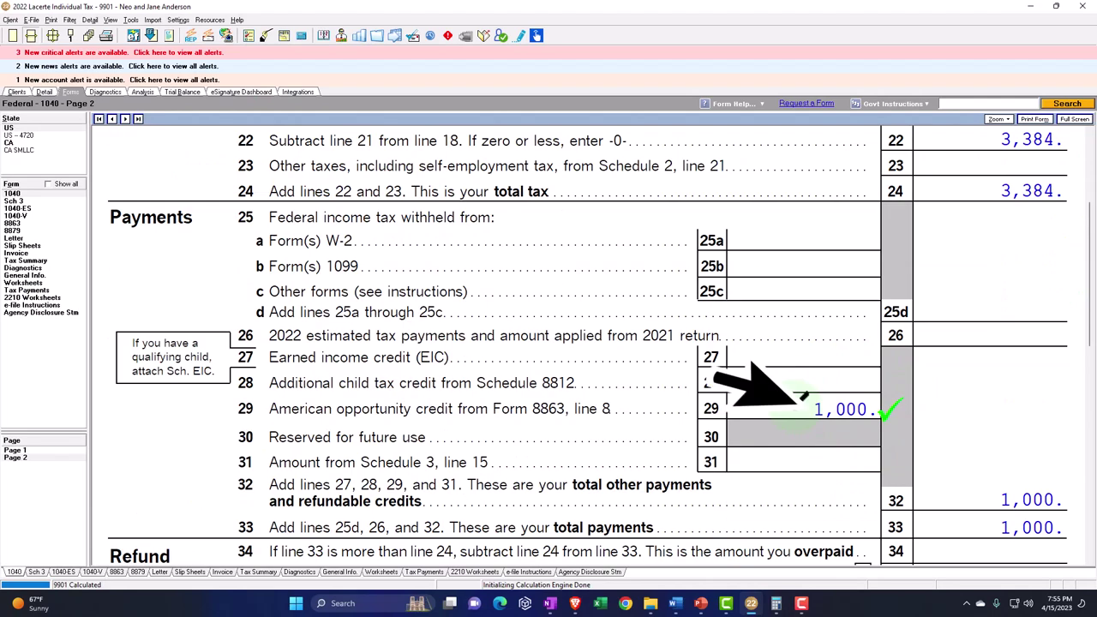
Set the W-2 wages to 13,000 and check the wages, standard deduction and taxable income on Form 1040 page 1.
left_click(44, 92)
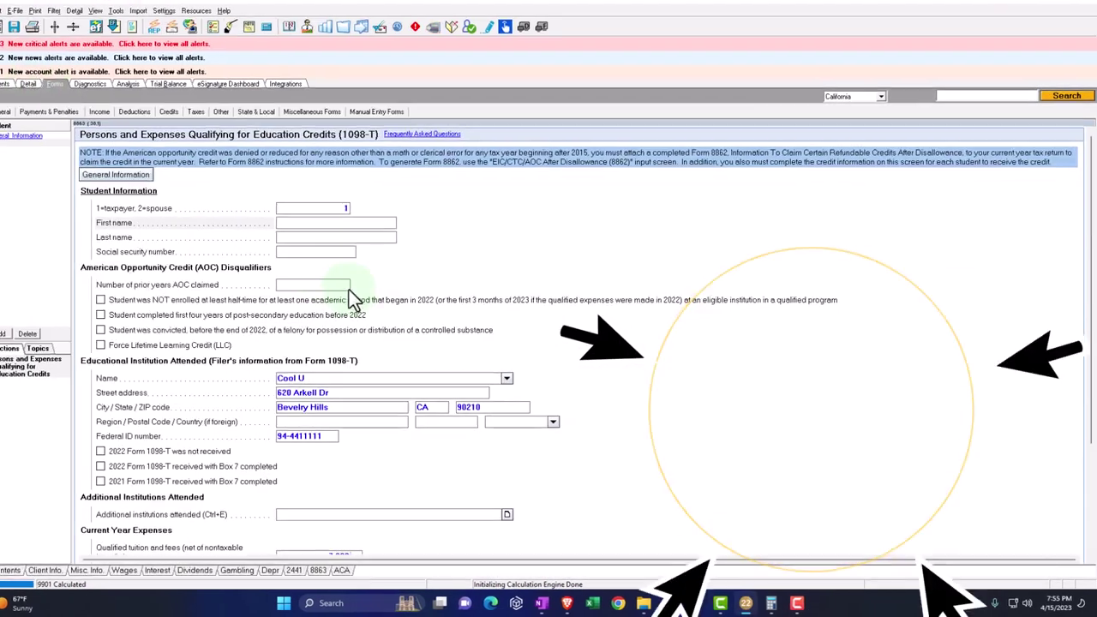
left_click(114, 120)
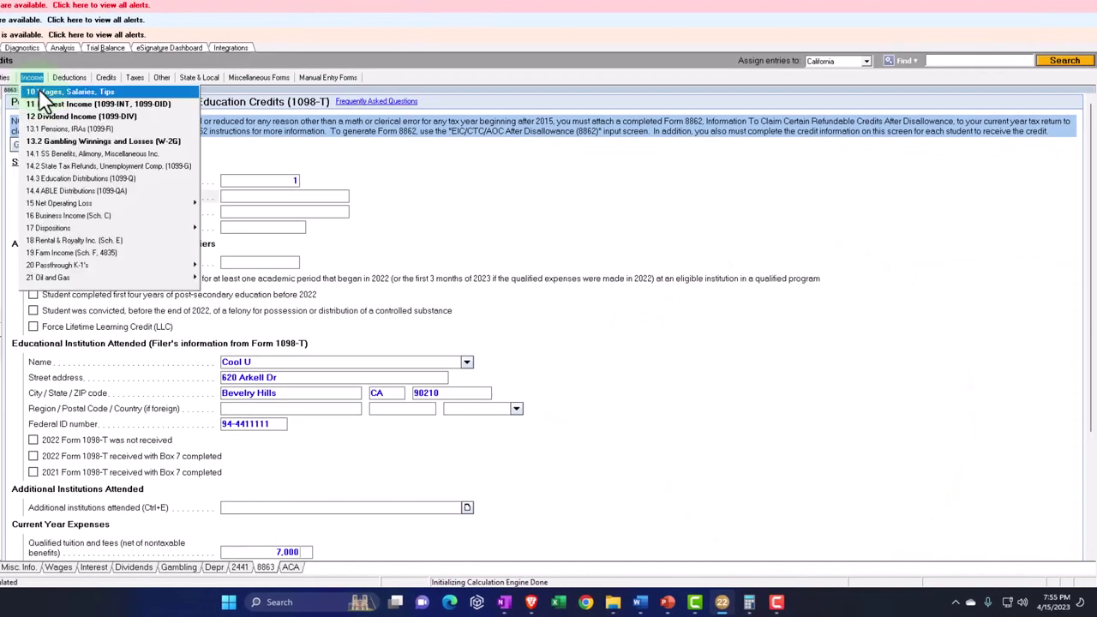
left_click(40, 91)
left_click(515, 155)
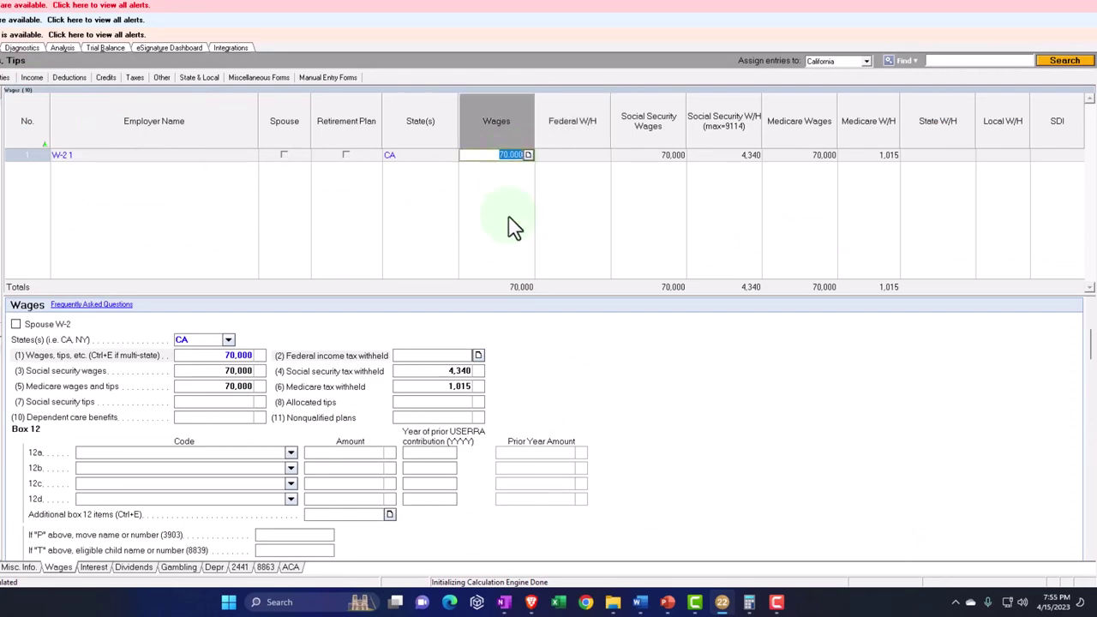
type("13,000")
key("Tab")
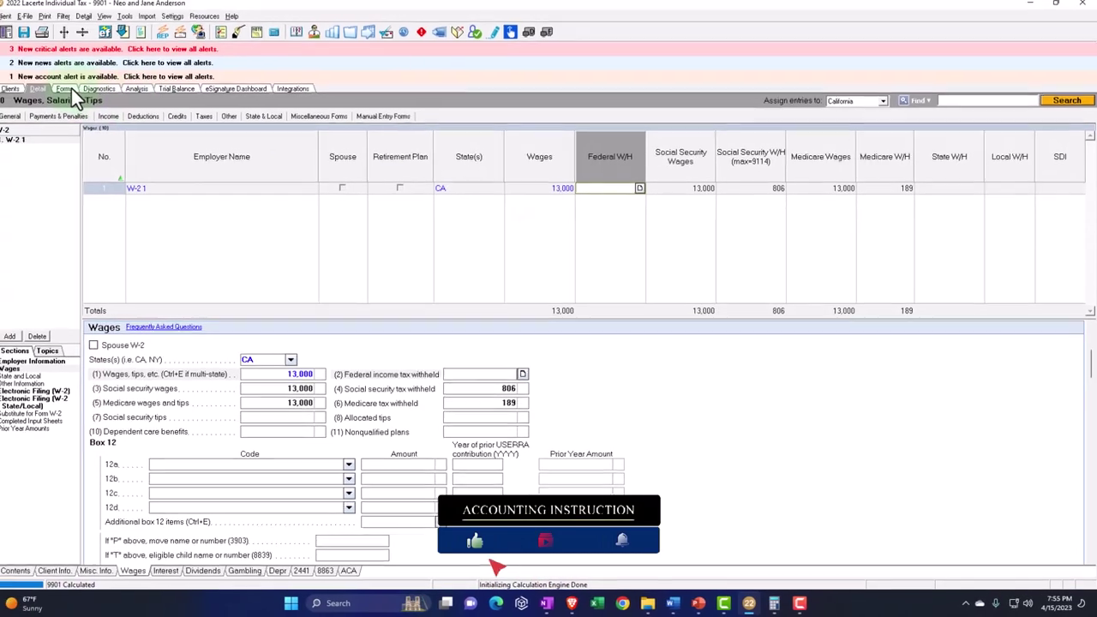
left_click(71, 88)
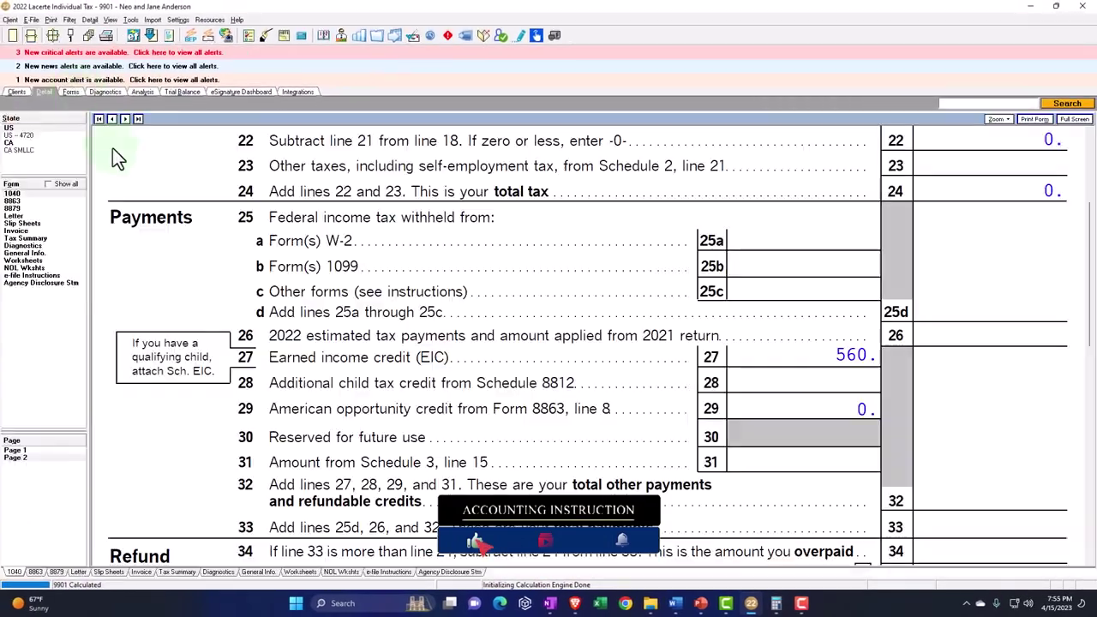
left_click(36, 449)
scroll(299, 370, "down", 10)
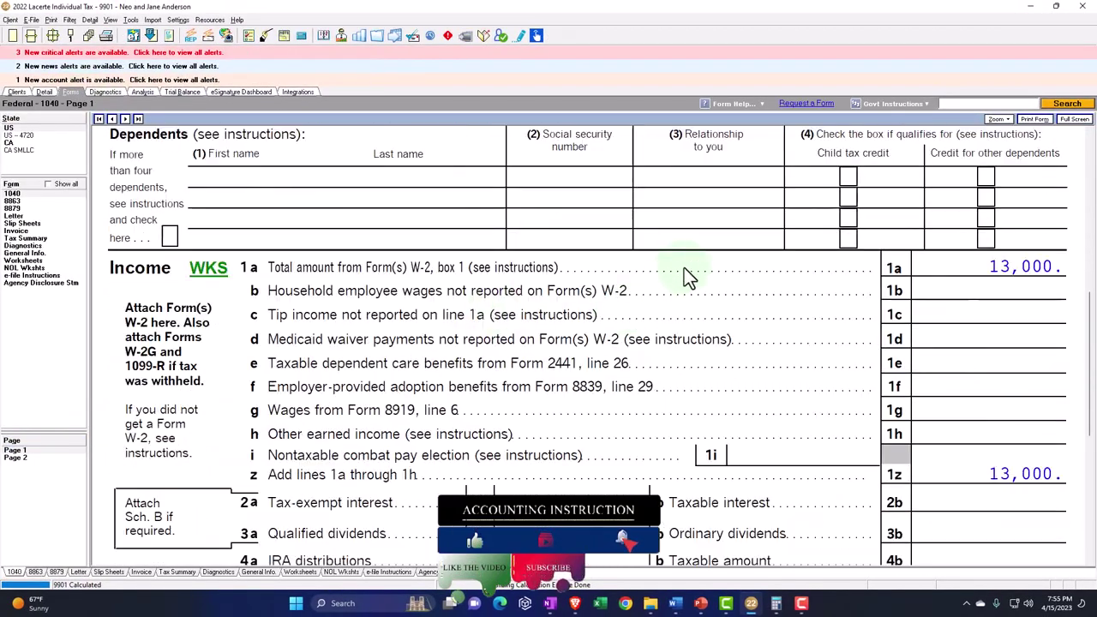
scroll(840, 324, "down", 5)
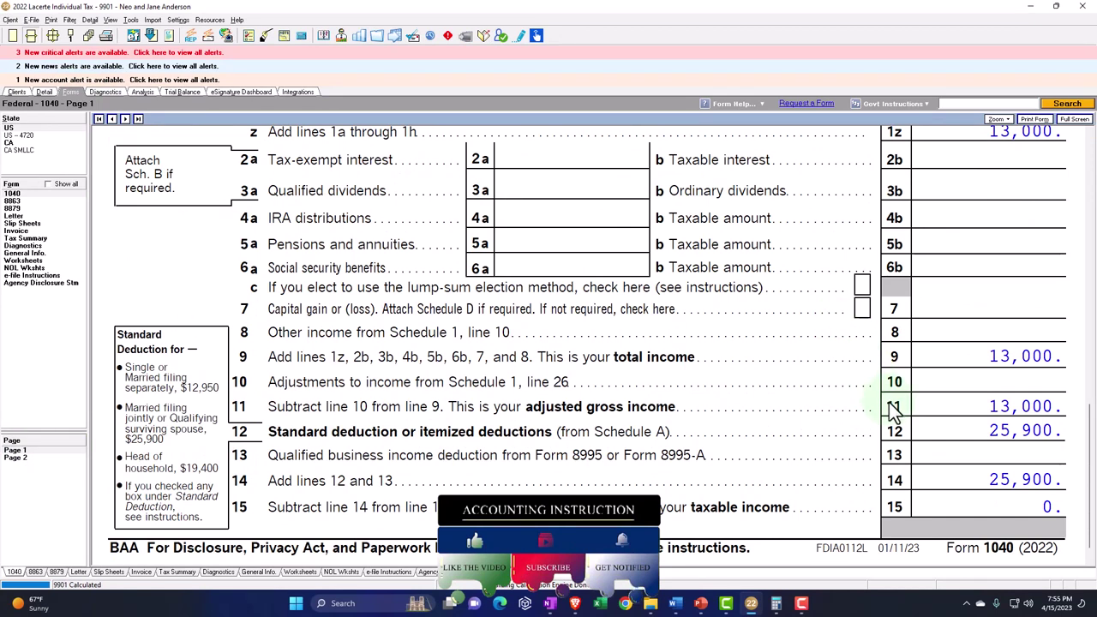
Change the client's filing status to Single and check the standard deduction and taxable income on Form 1040 page 1.
left_click(45, 92)
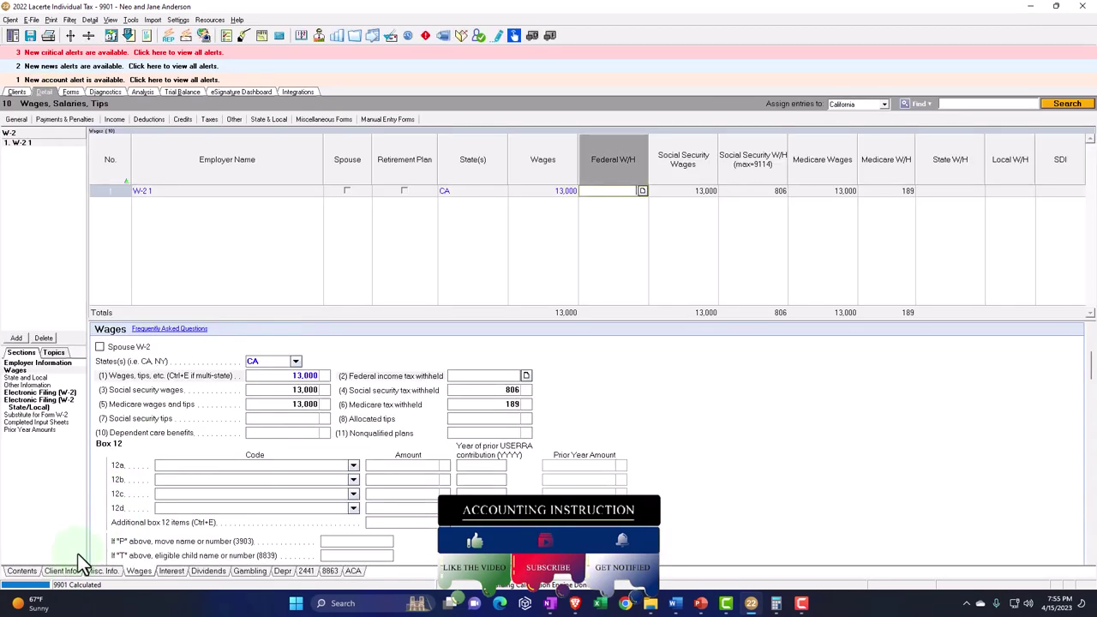
left_click(68, 572)
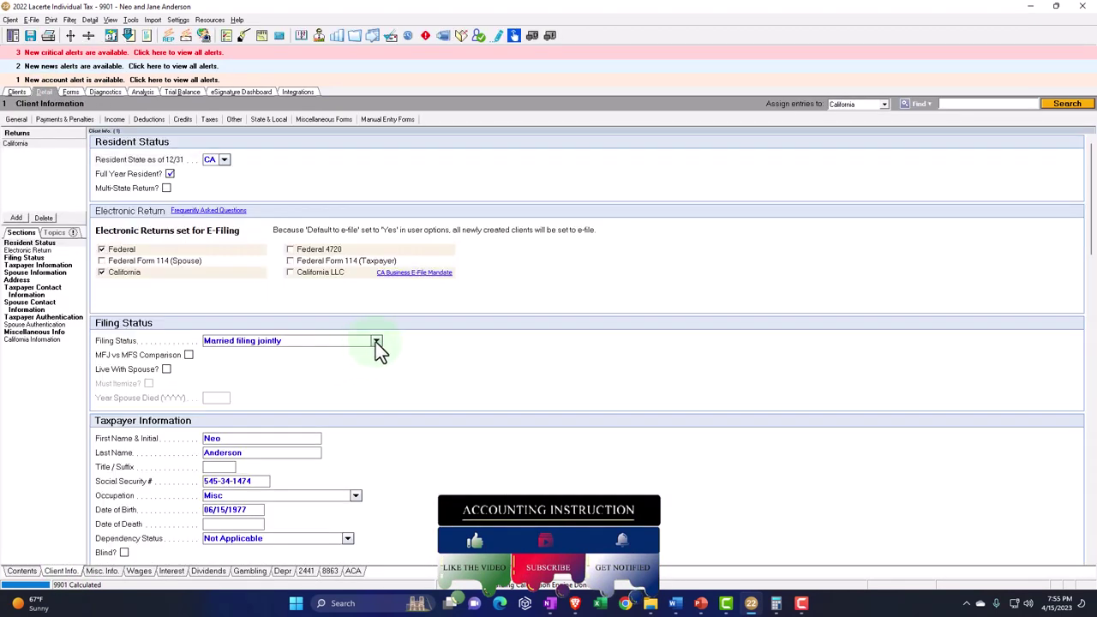
left_click(375, 341)
left_click(326, 353)
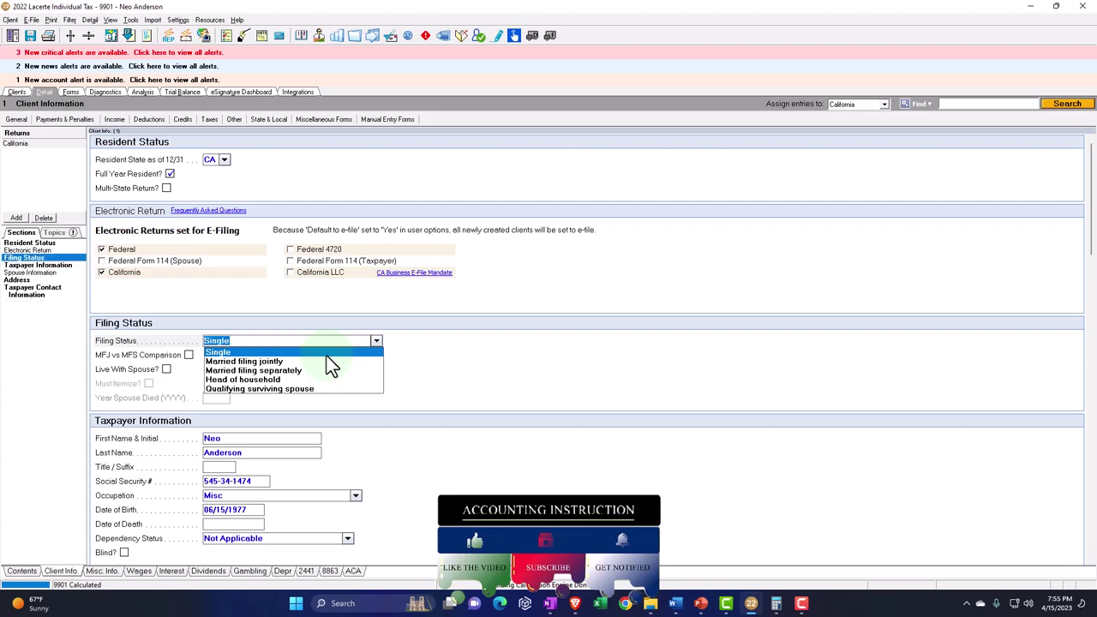
left_click(72, 91)
scroll(639, 393, "down", 3)
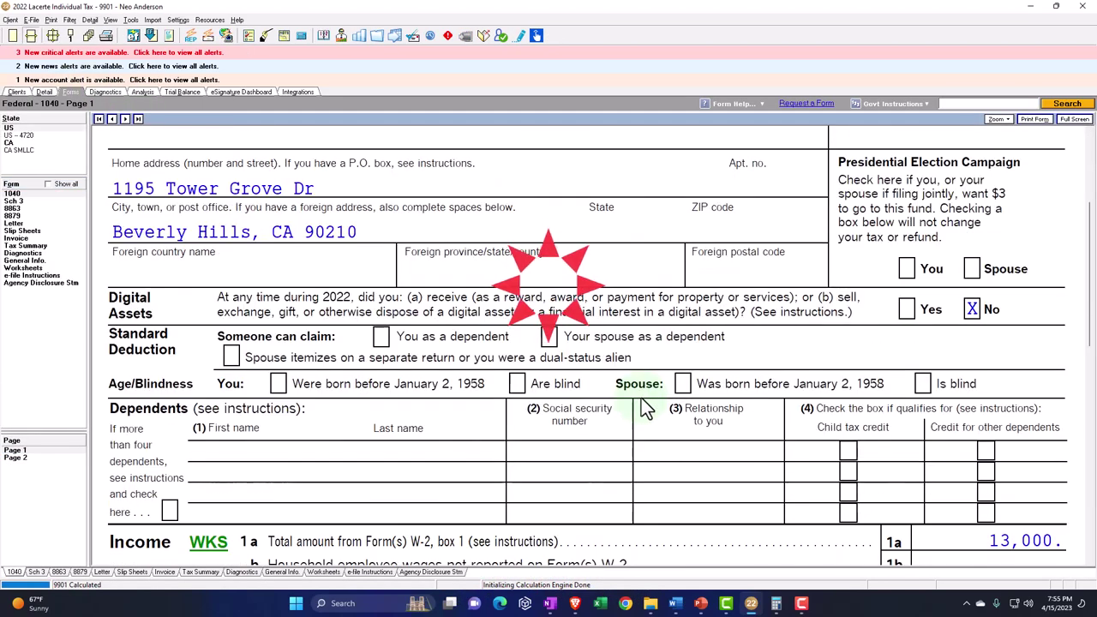
scroll(641, 397, "down", 10)
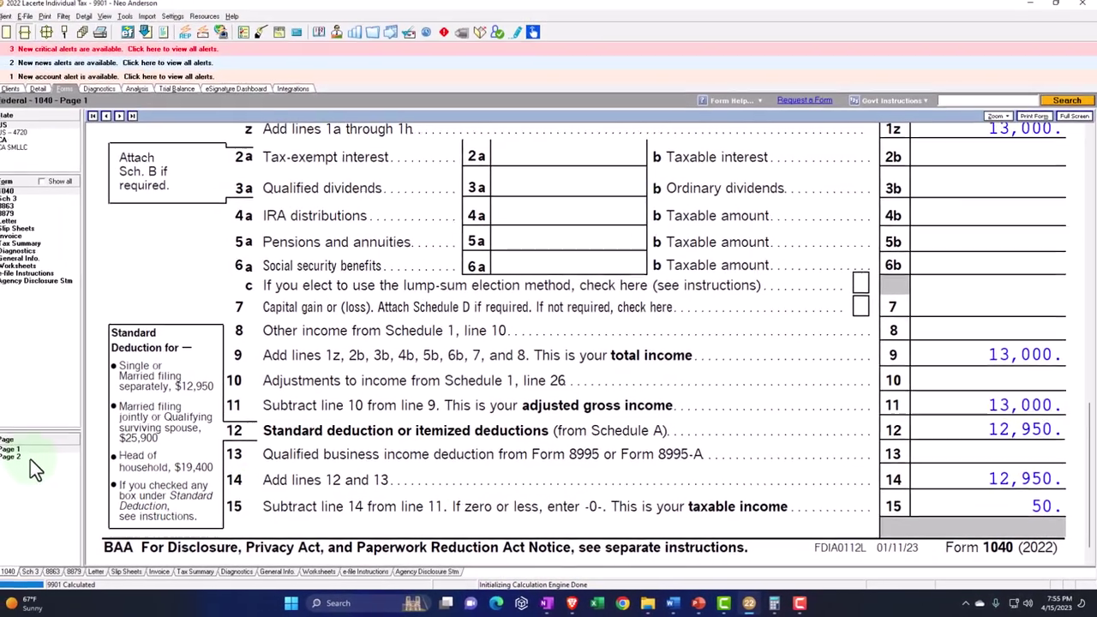
Examine the tax, nonrefundable credit, earned income credit and American opportunity credit lines on Form 1040 page 2.
left_click(30, 457)
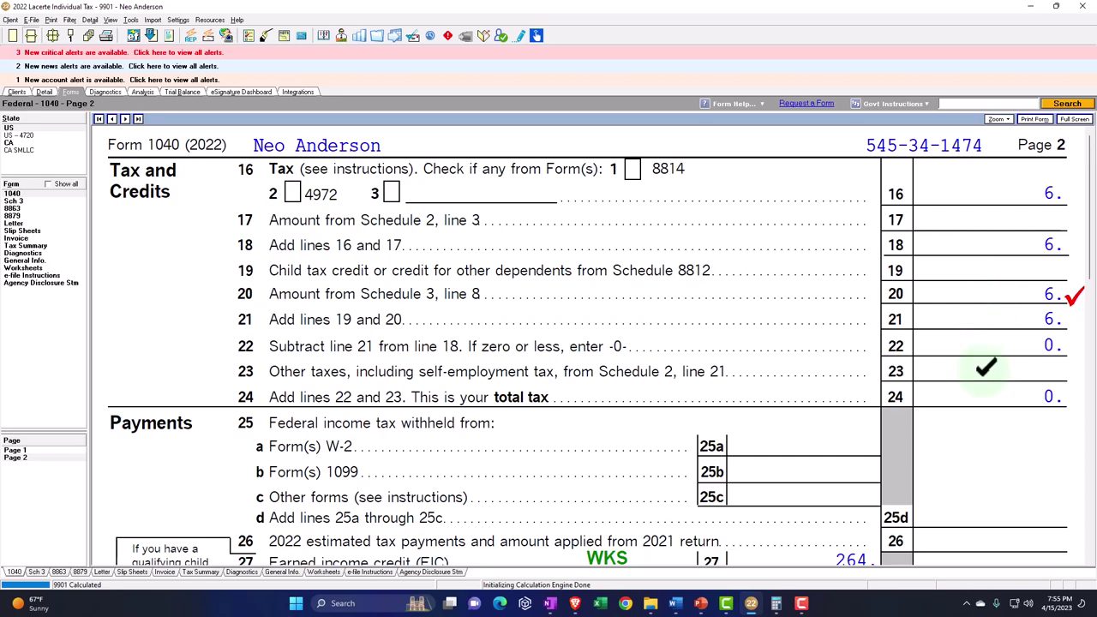
scroll(983, 374, "down", 3)
scroll(982, 372, "down", 1)
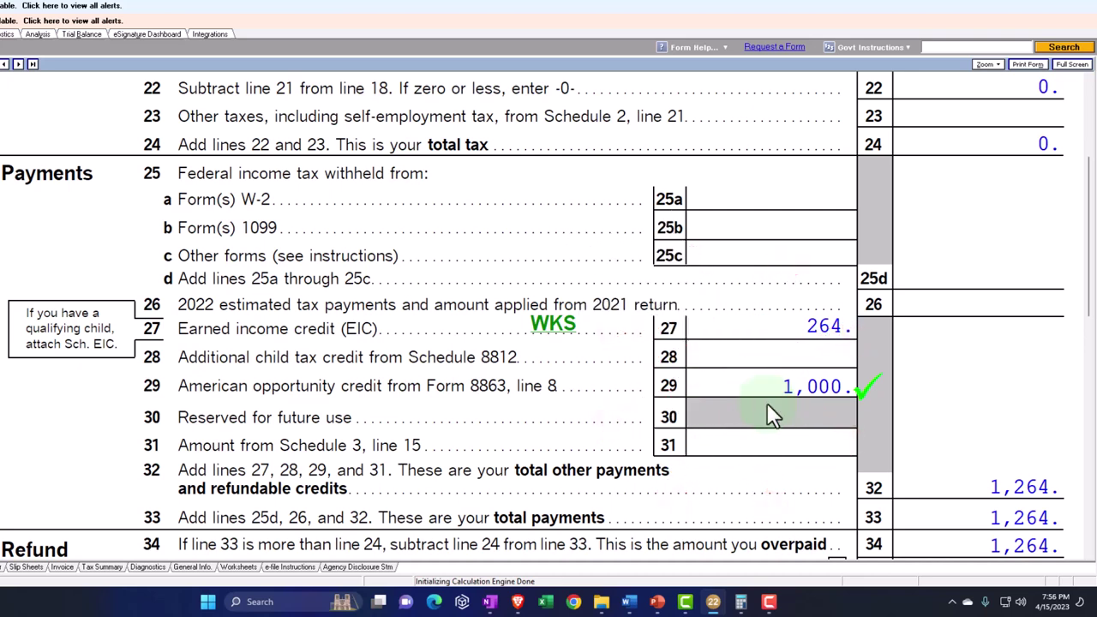
scroll(767, 405, "down", 2)
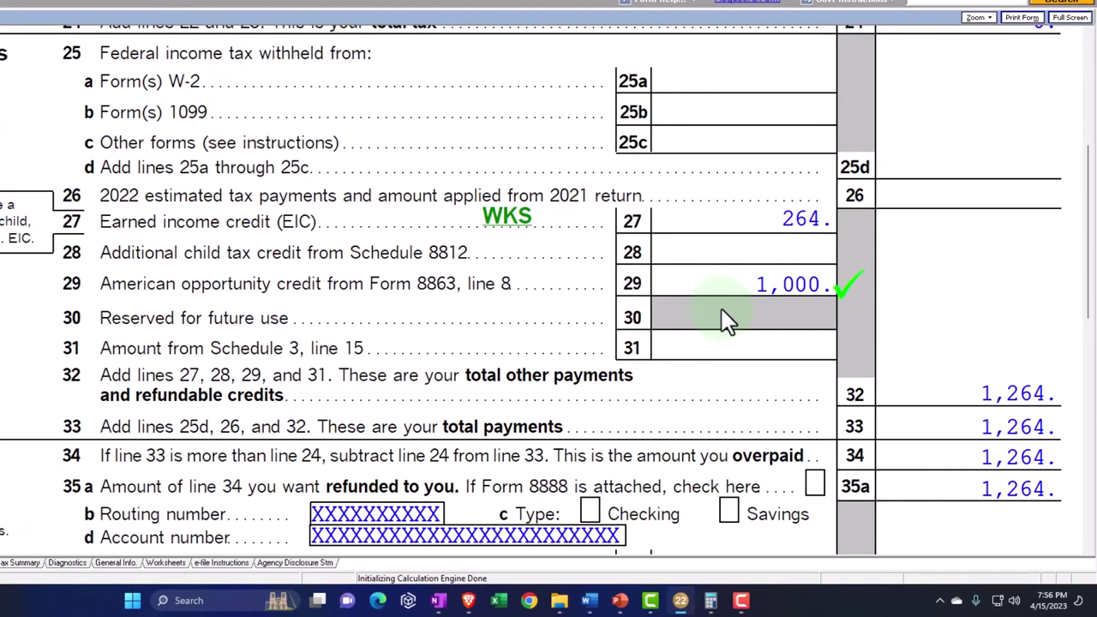
scroll(755, 345, "up", 2)
scroll(724, 319, "up", 1)
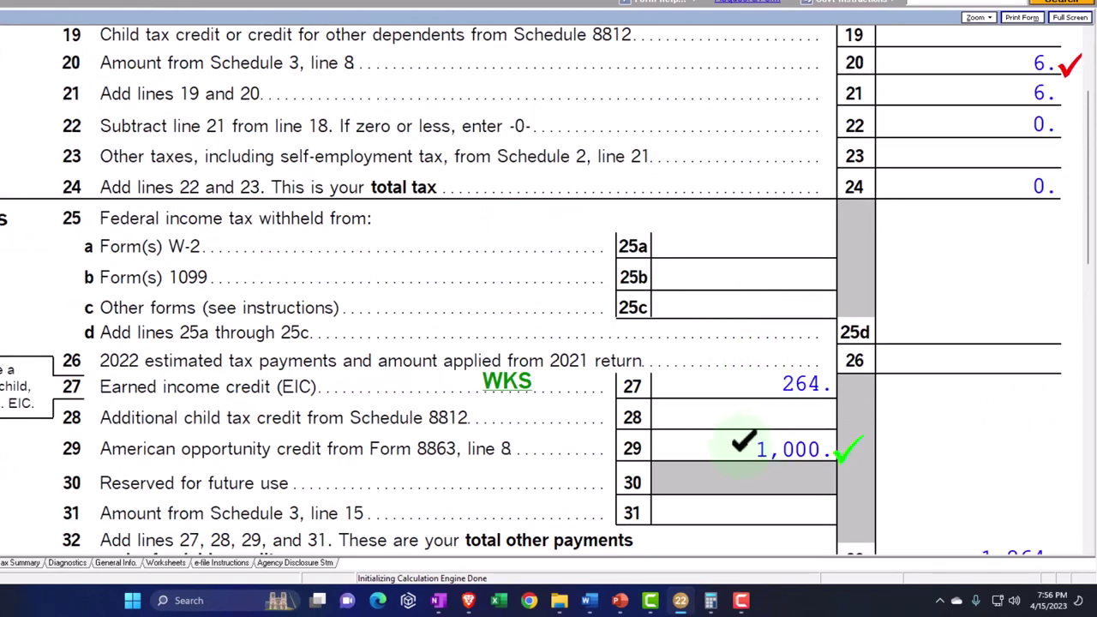
scroll(710, 442, "down", 1)
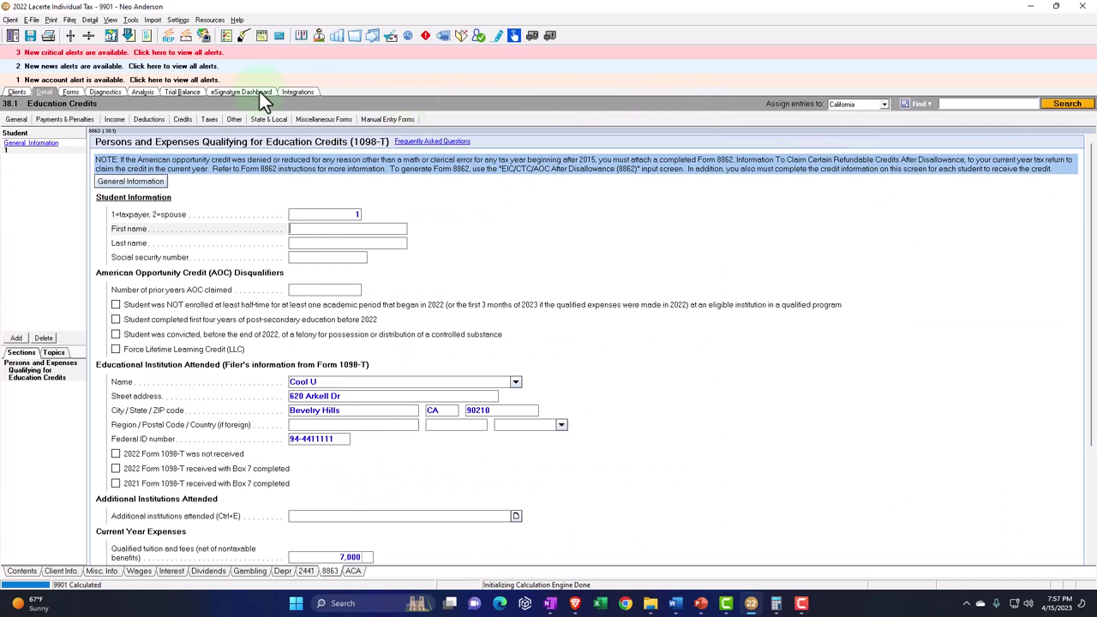
Mark that the student completed the first four years of post-secondary education before 2022 and bring up Form 1040 page 2.
left_click(116, 319)
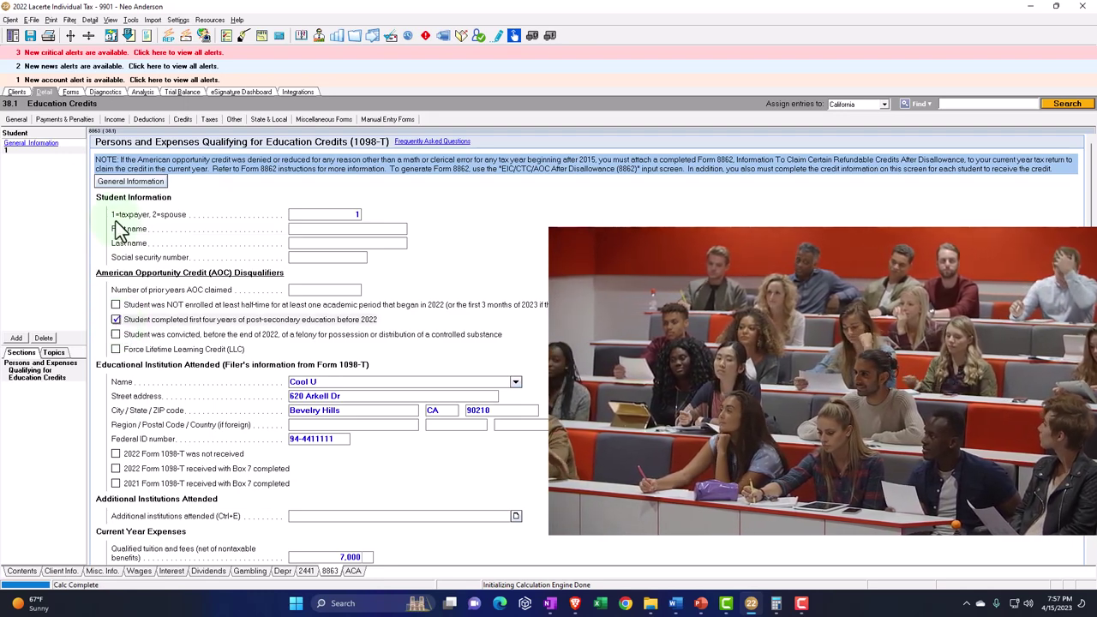
left_click(74, 92)
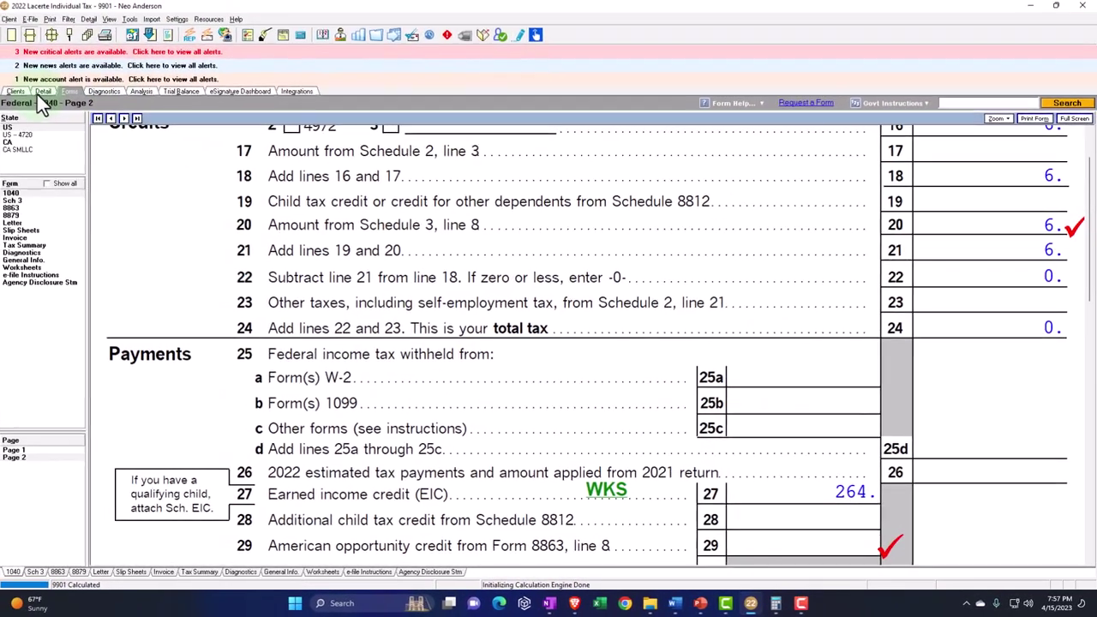
Set the W-2 wages to 70,000 and check the tax and credit lines on Form 1040 page 2.
left_click(39, 93)
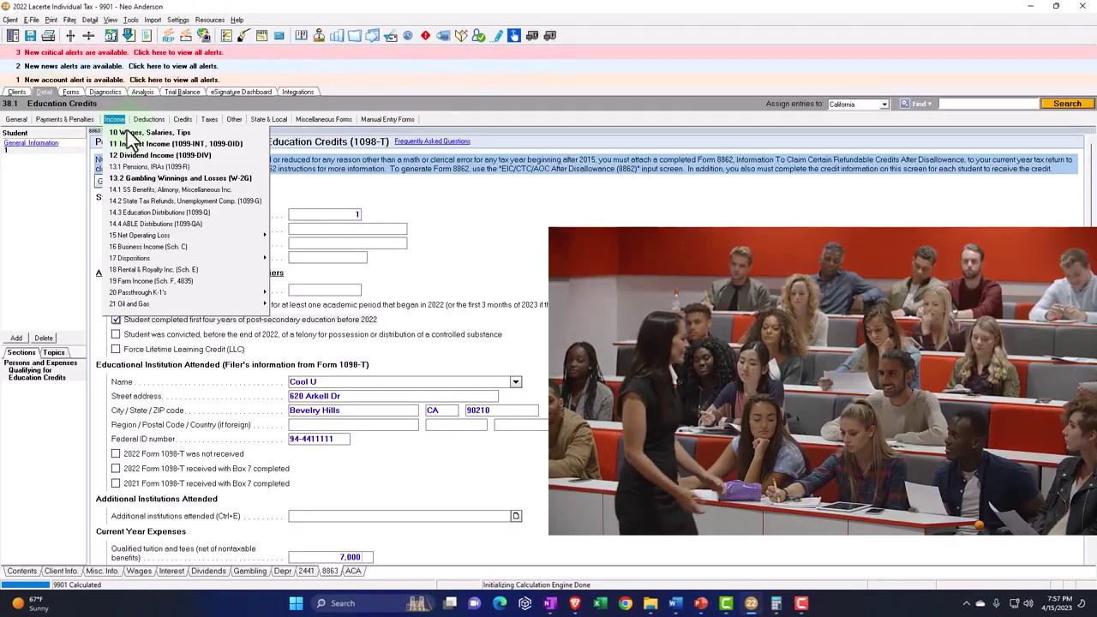
left_click(114, 119)
left_click(555, 192)
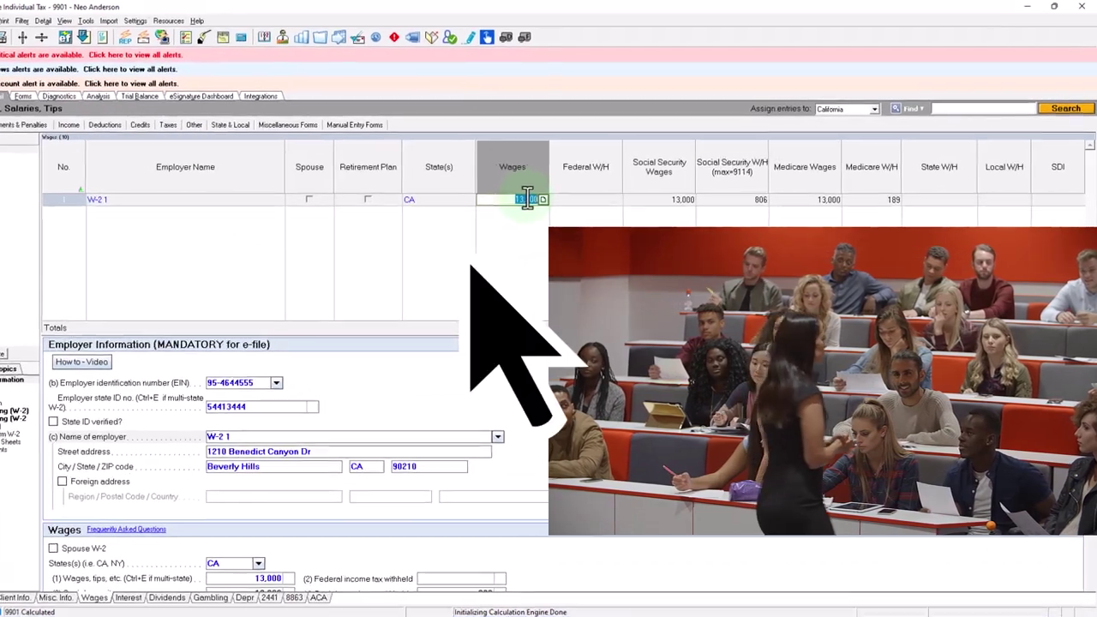
type("70,000")
left_click(505, 226)
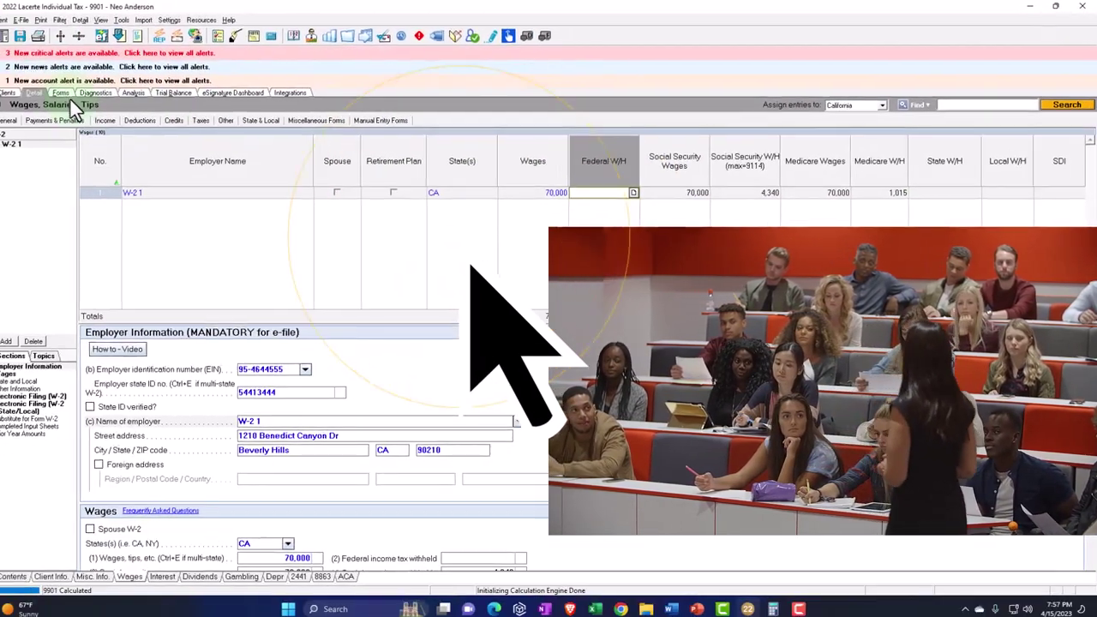
left_click(68, 96)
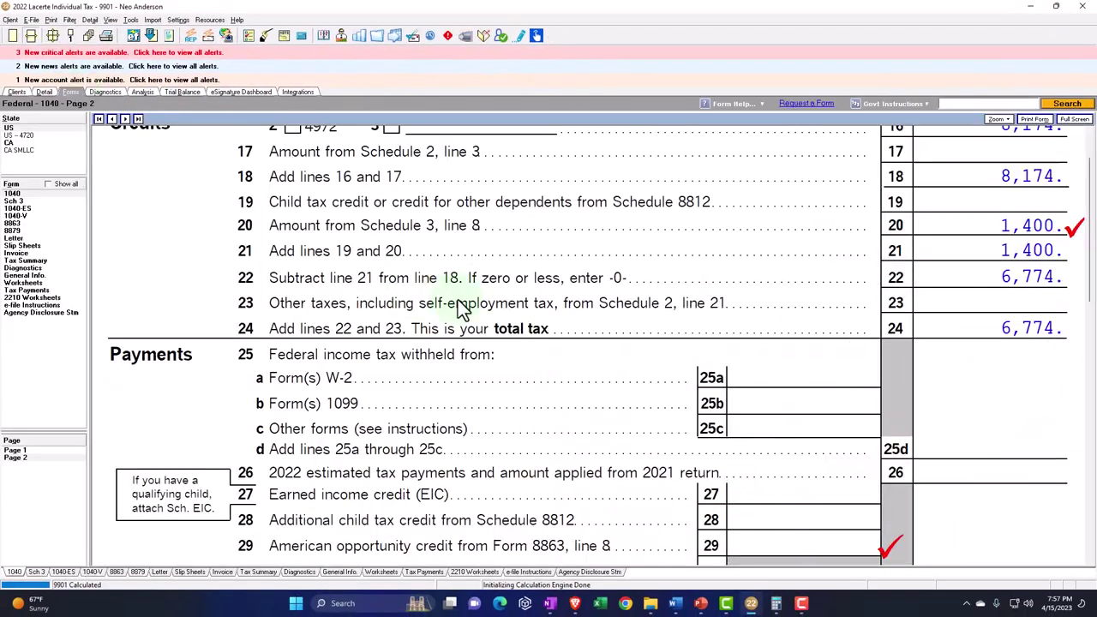
scroll(463, 309, "up", 2)
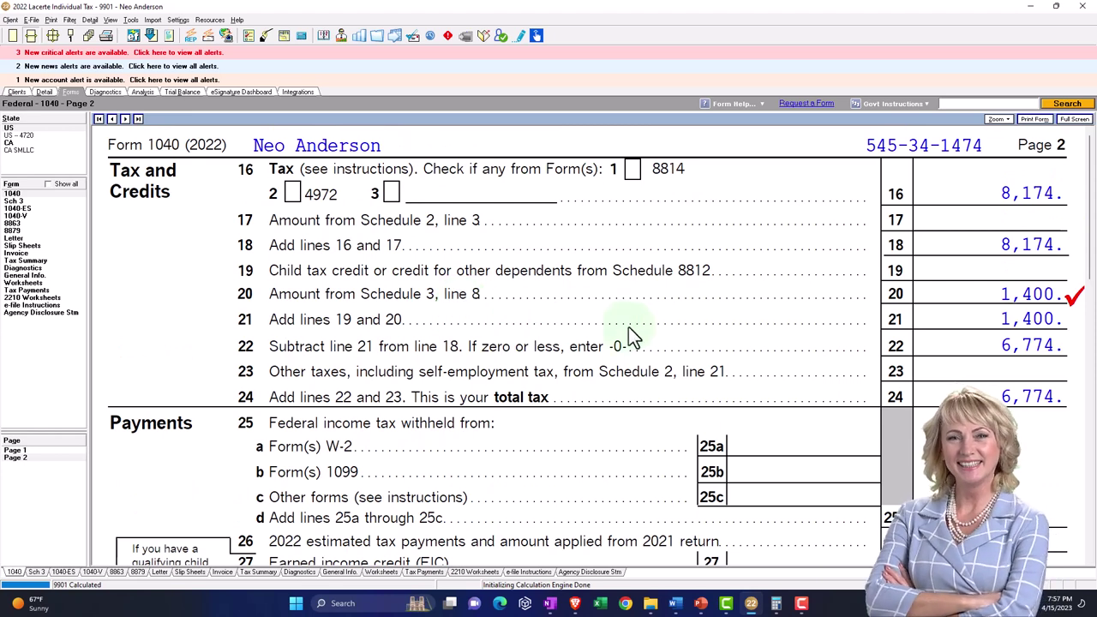
Examine Form 8863, covering the student information on page 2 and the nonrefundable education credit calculation in Part II.
left_click(34, 224)
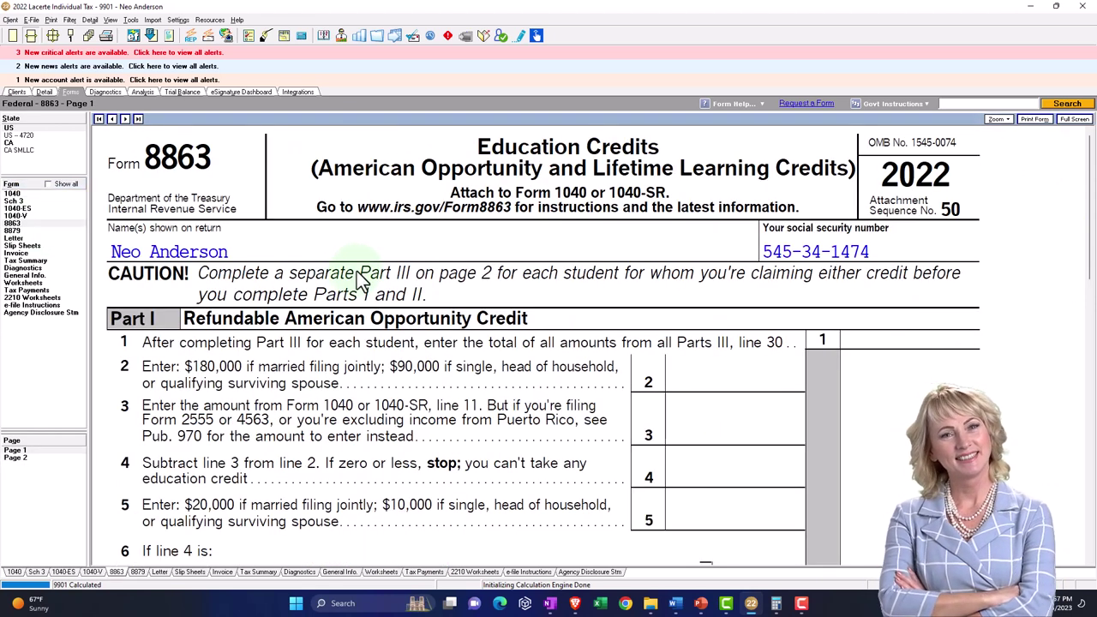
scroll(360, 278, "down", 10)
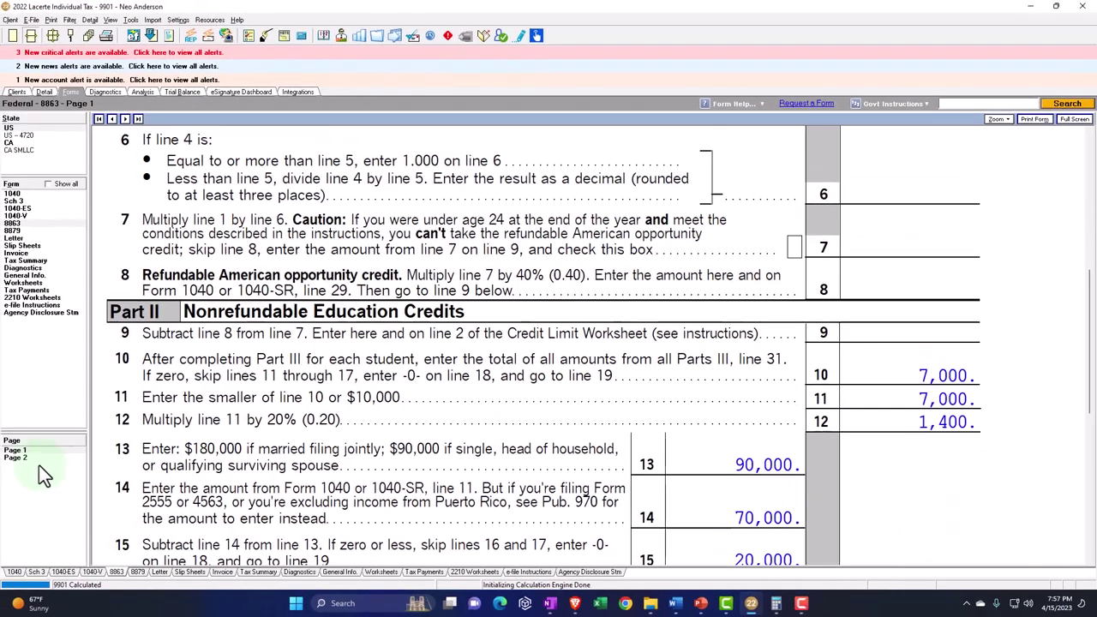
key("Page_Down")
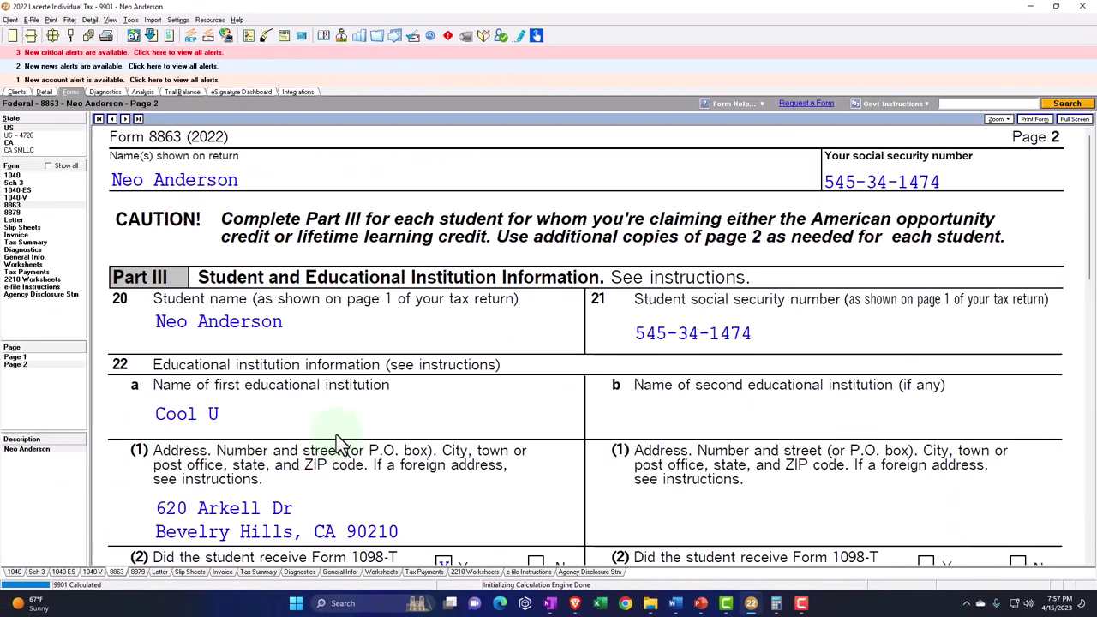
scroll(583, 343, "down", 3)
key("Page_Up")
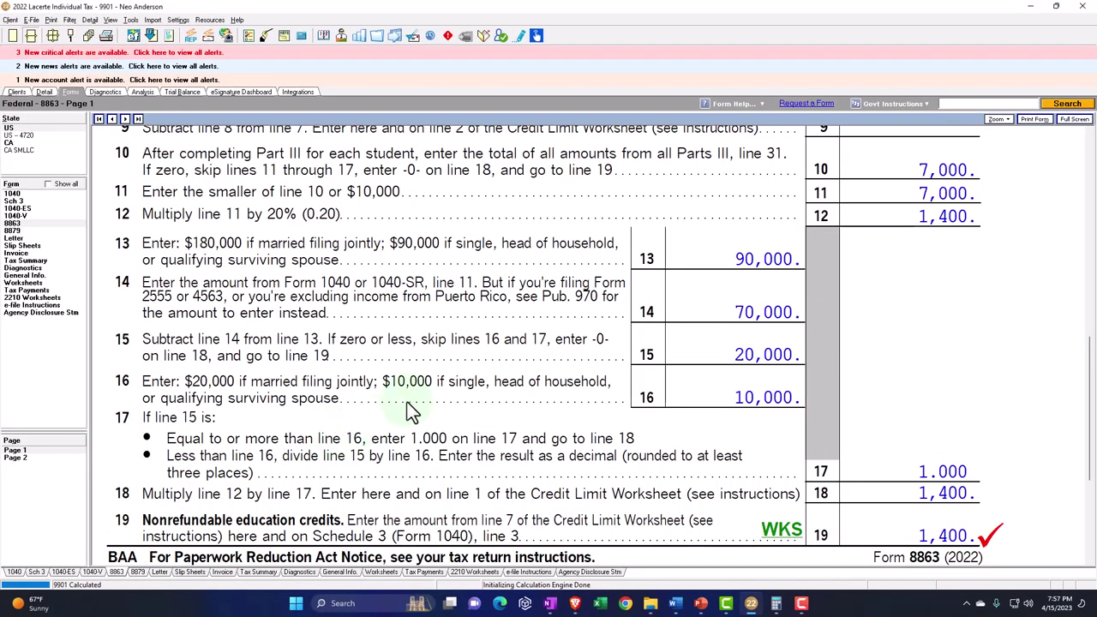
scroll(326, 395, "up", 5)
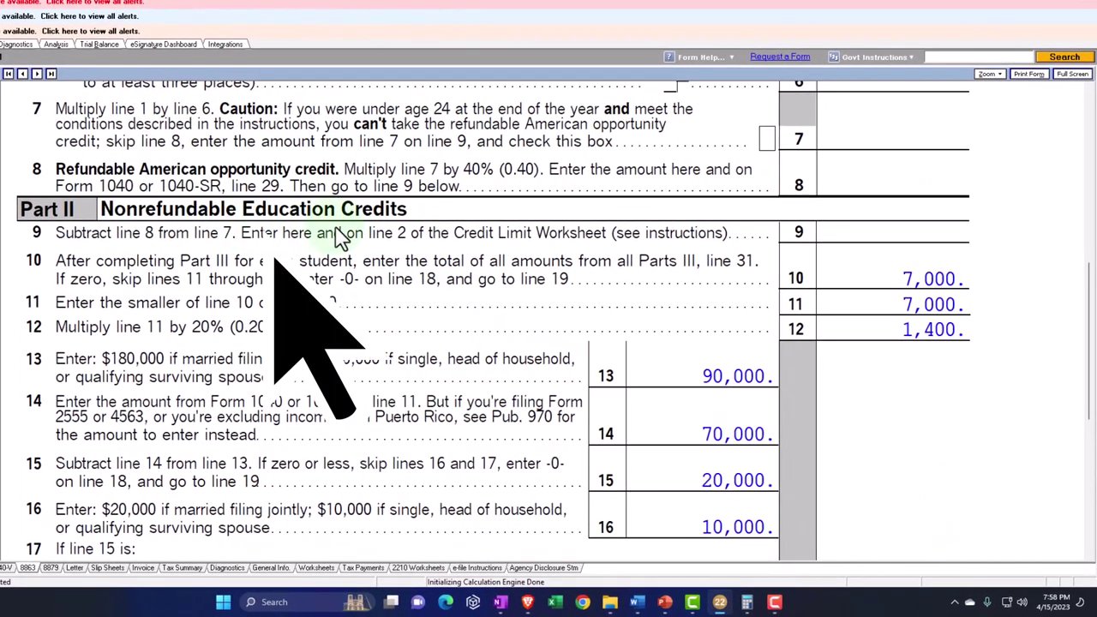
left_click(341, 238)
scroll(340, 238, "down", 1)
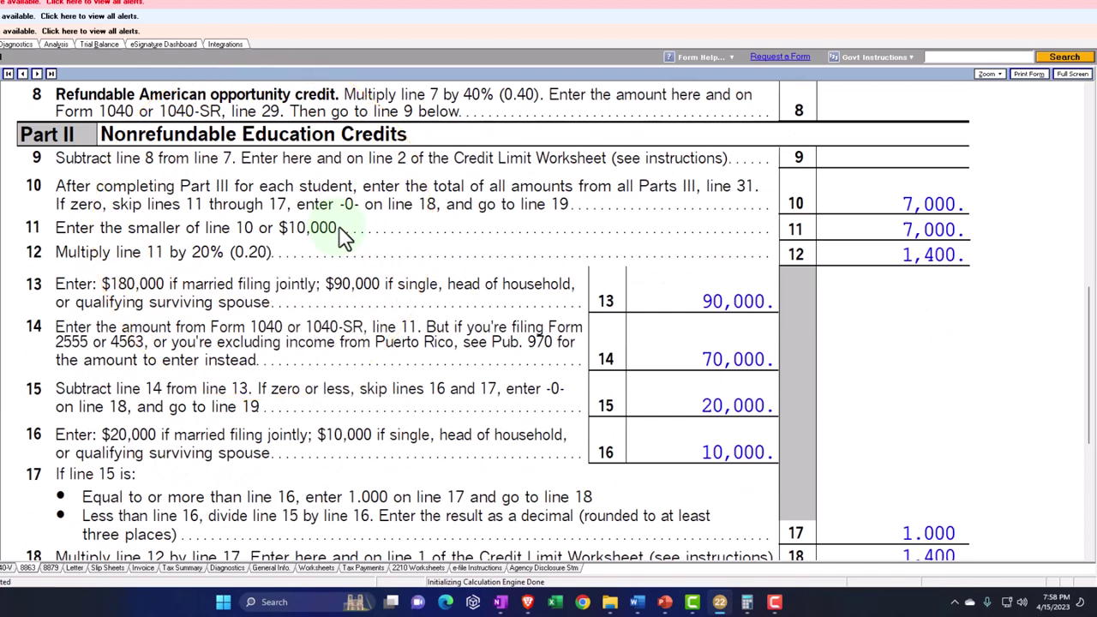
scroll(341, 237, "down", 1)
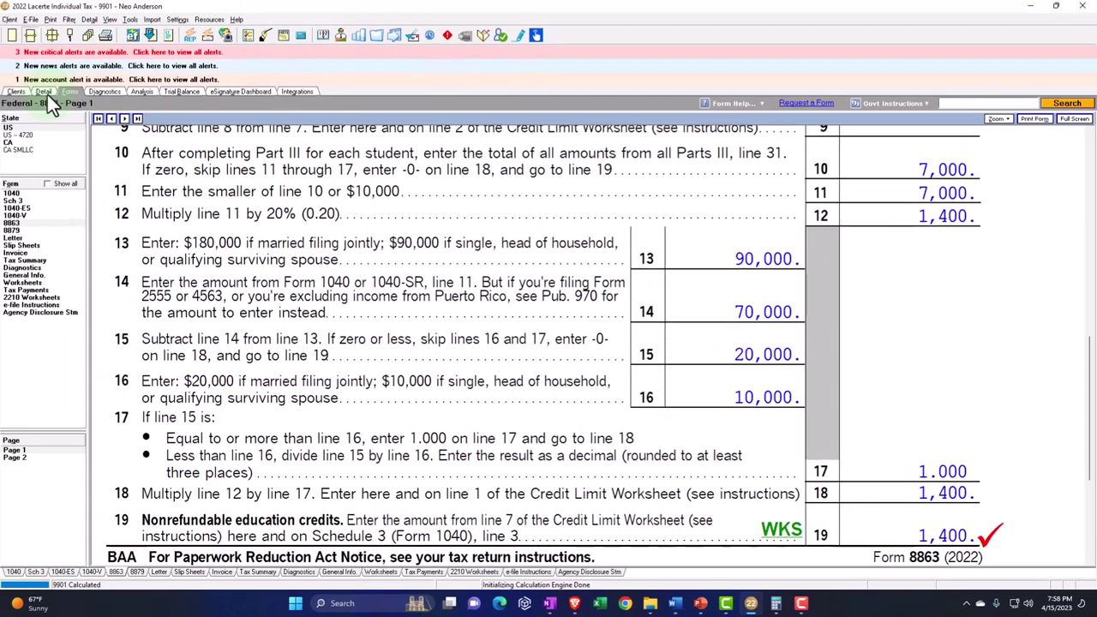
Clear the student's completed-four-years disqualifier and check the education credits on Form 8863 page 1 and Form 1040 page 2.
left_click(44, 92)
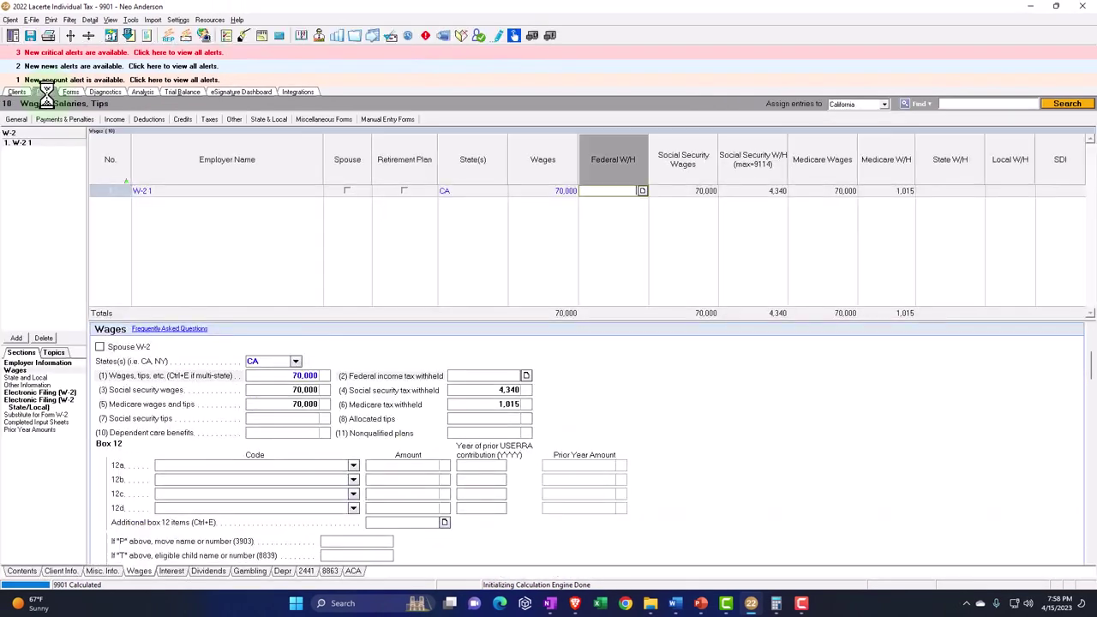
left_click(330, 571)
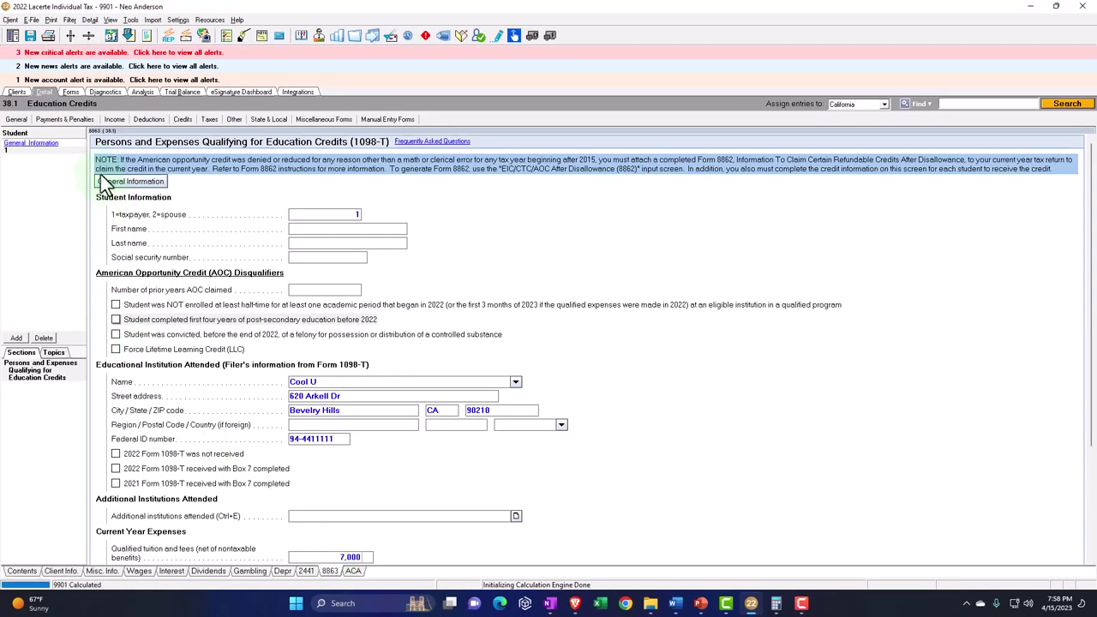
left_click(72, 93)
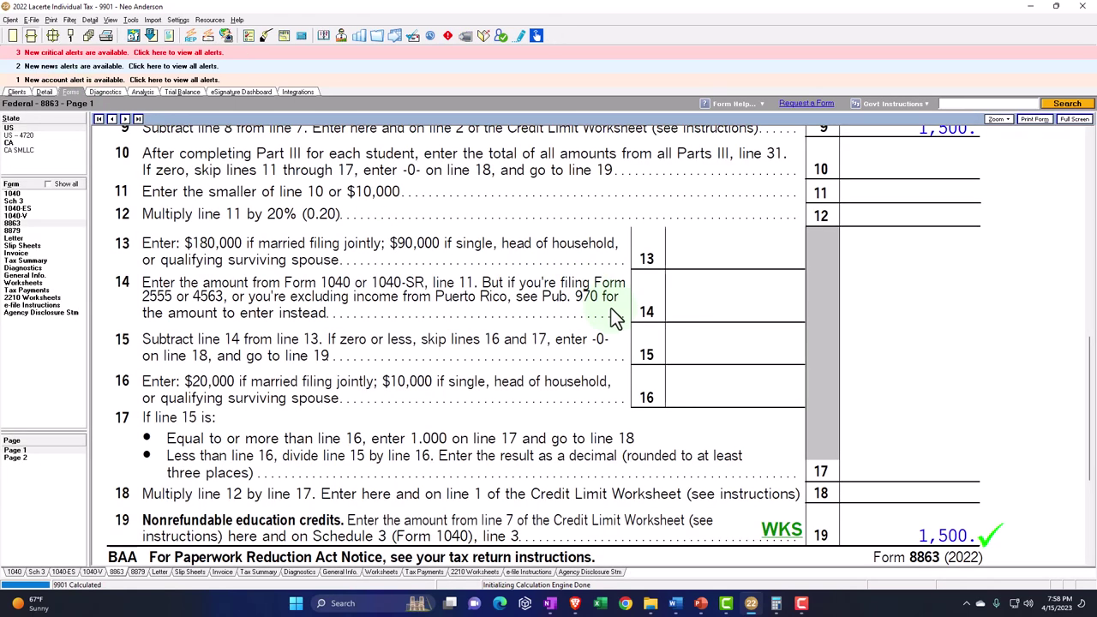
left_click(22, 195)
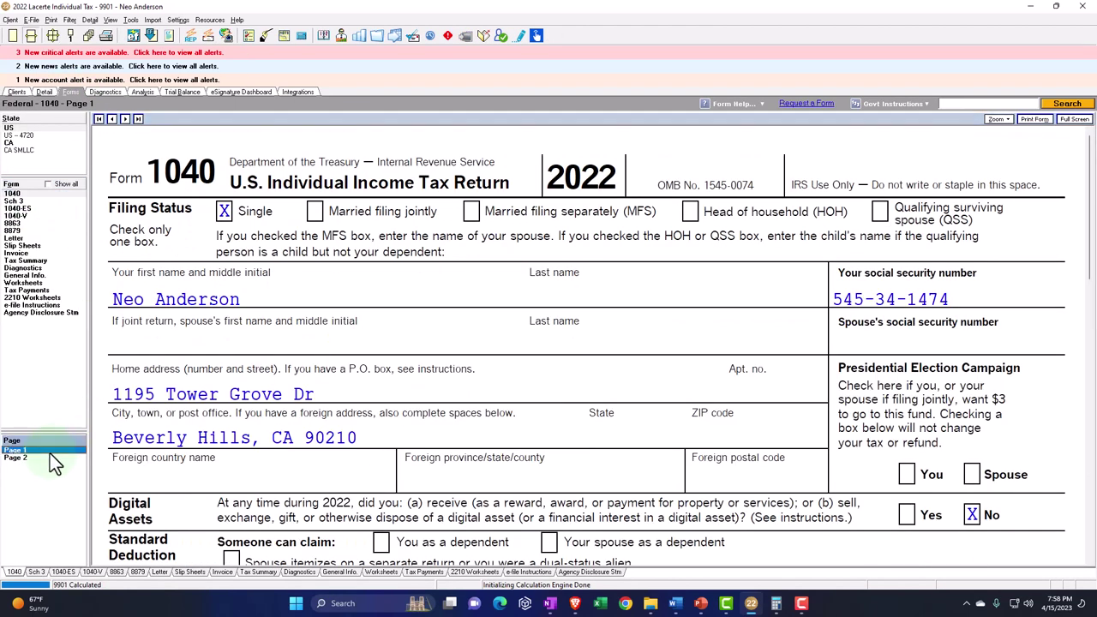
left_click(47, 457)
scroll(500, 418, "down", 3)
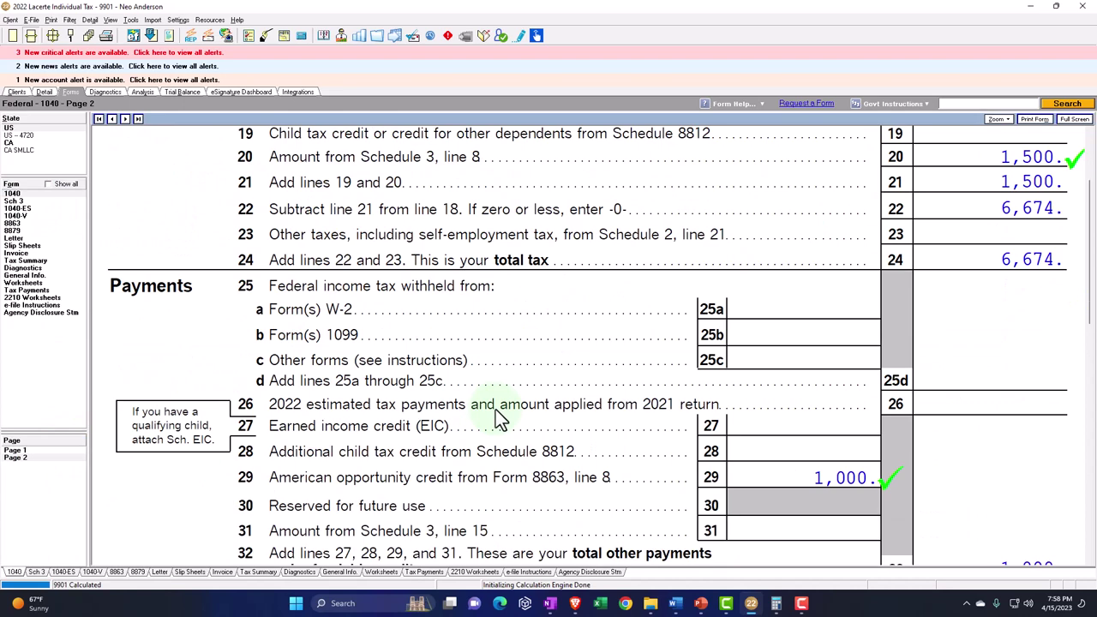
Mark the completed-four-years disqualifier again, compare the credit lines on Form 1040 page 2, and clear the mark.
left_click(43, 92)
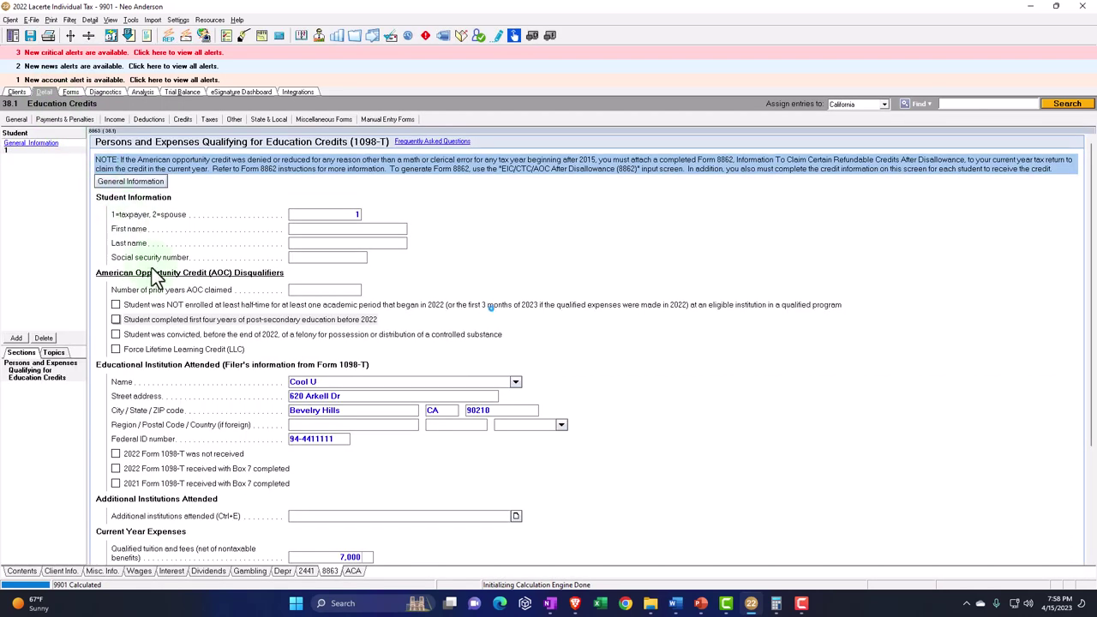
left_click(115, 319)
left_click(71, 92)
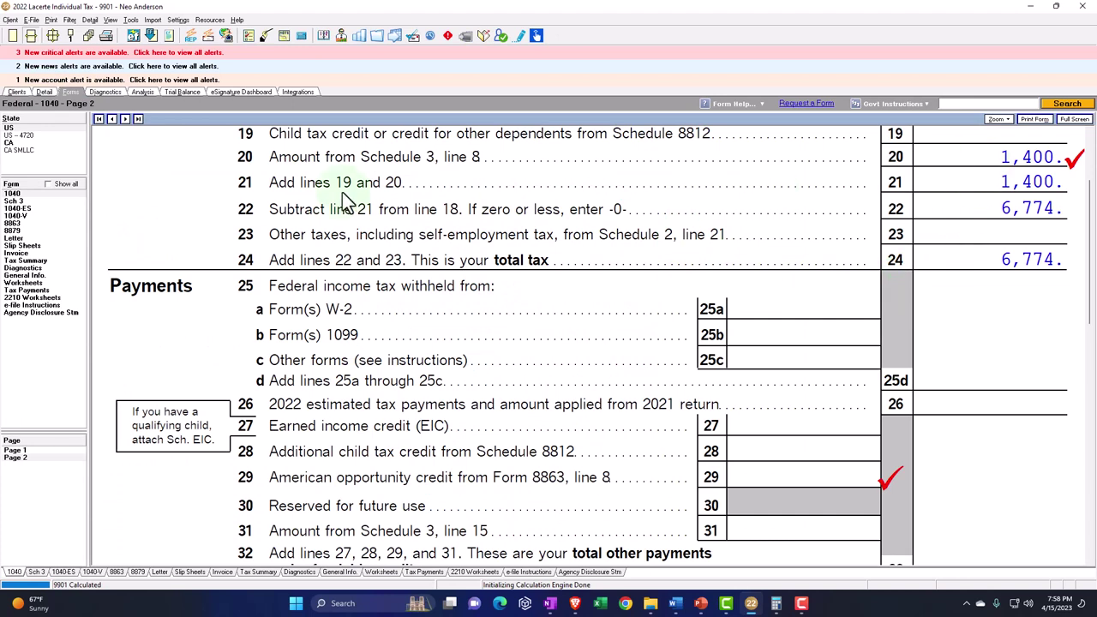
left_click(45, 92)
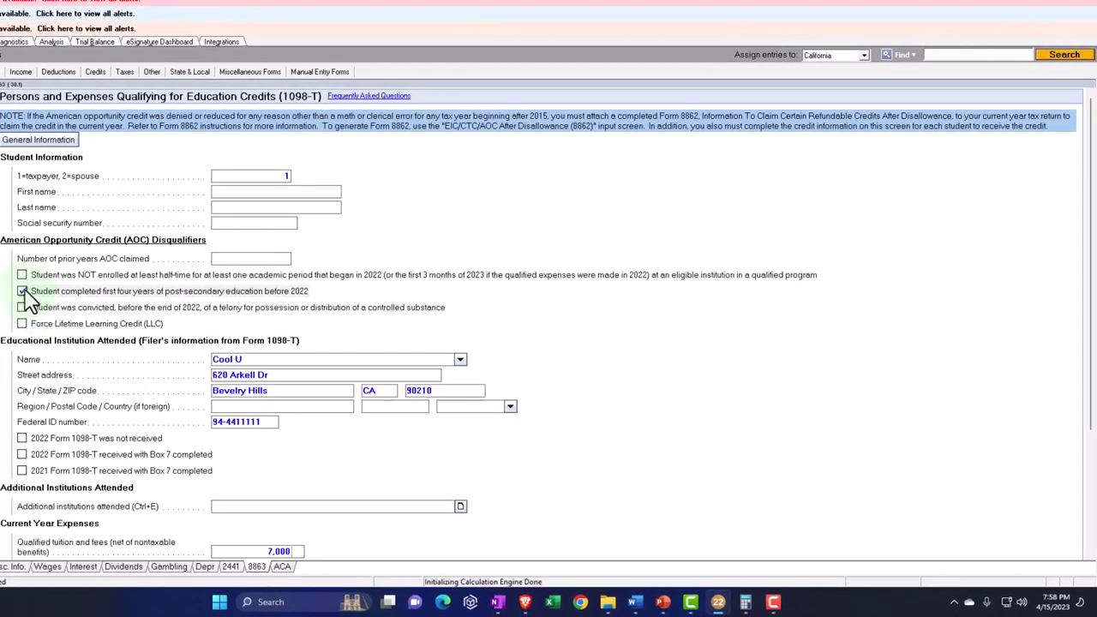
left_click(22, 291)
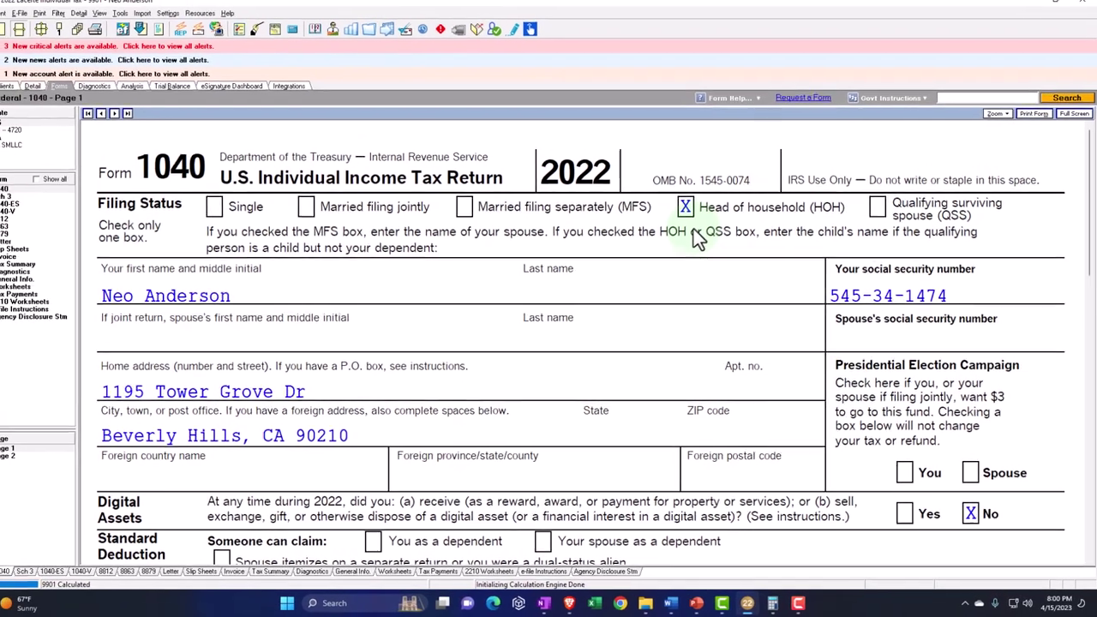
Examine the head of household status, dependent, wages and taxable income on Form 1040 page 1, and the tax and credits on page 2.
scroll(392, 415, "down", 5)
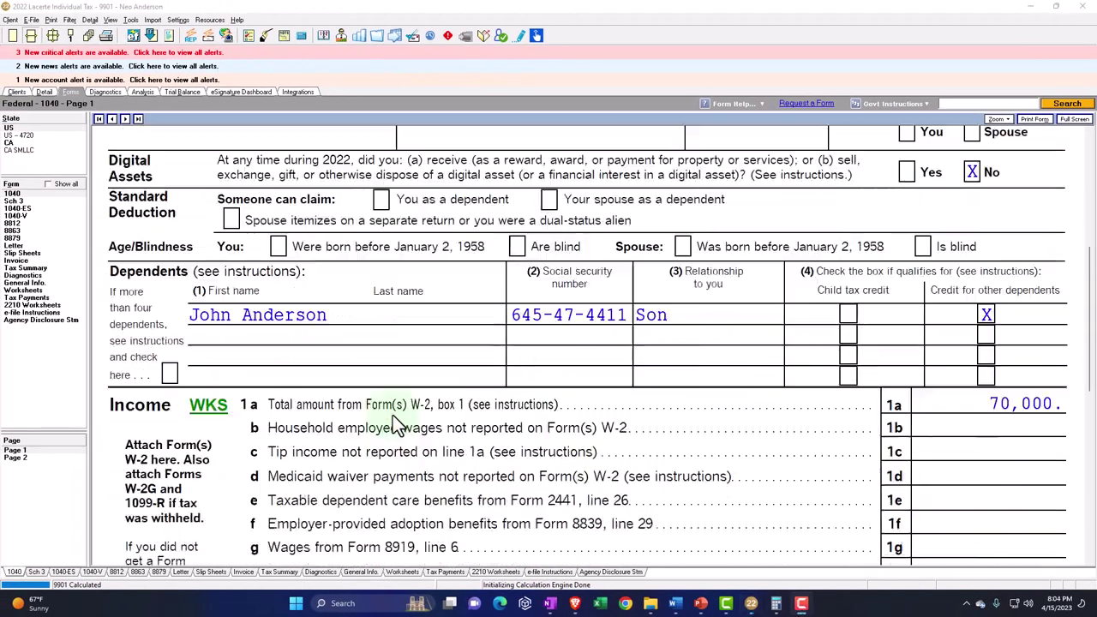
scroll(384, 354, "down", 5)
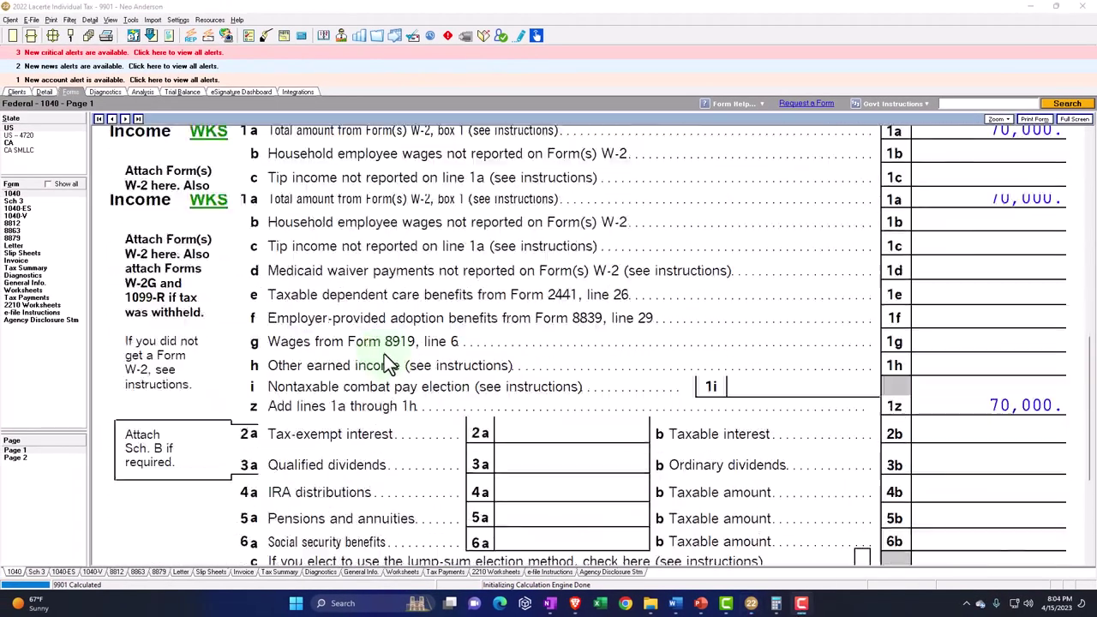
scroll(384, 354, "down", 2)
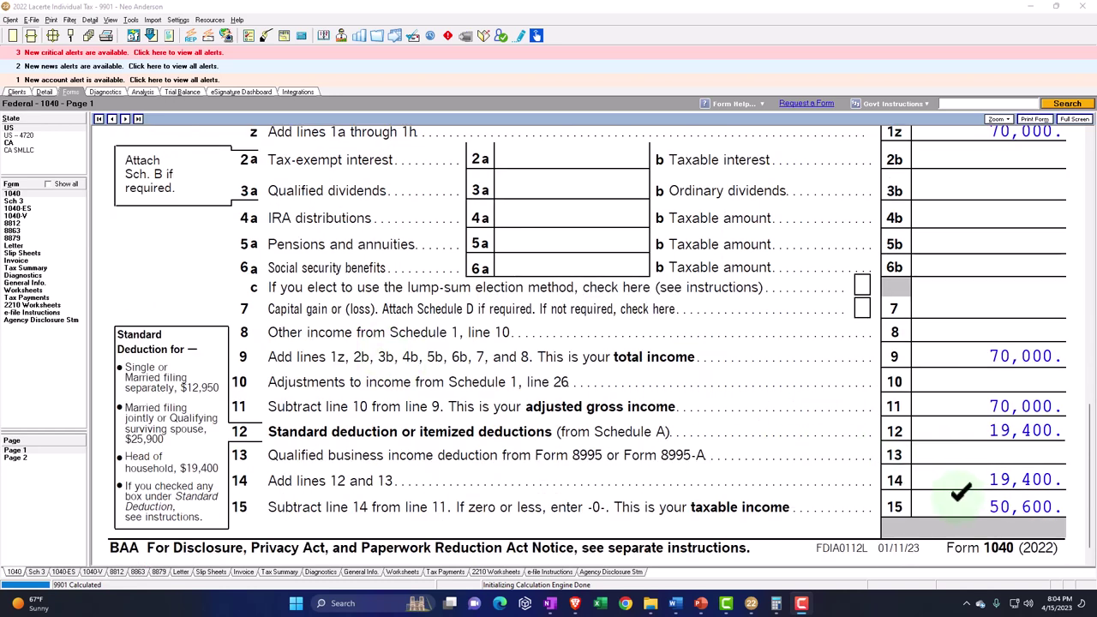
left_click(48, 460)
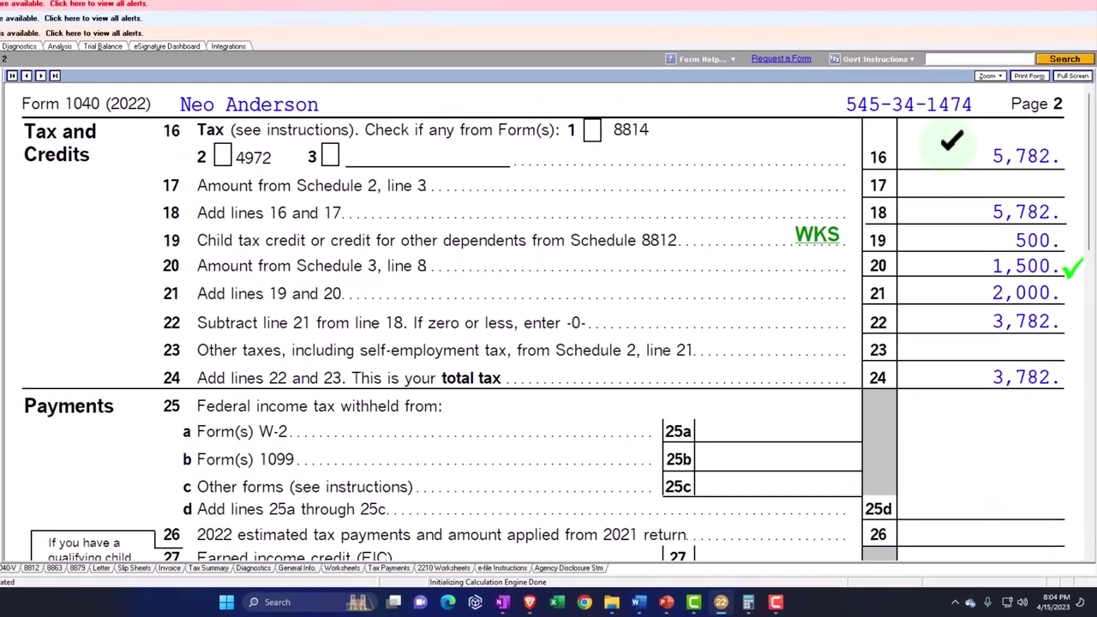
scroll(948, 208, "down", 1)
left_click(934, 233)
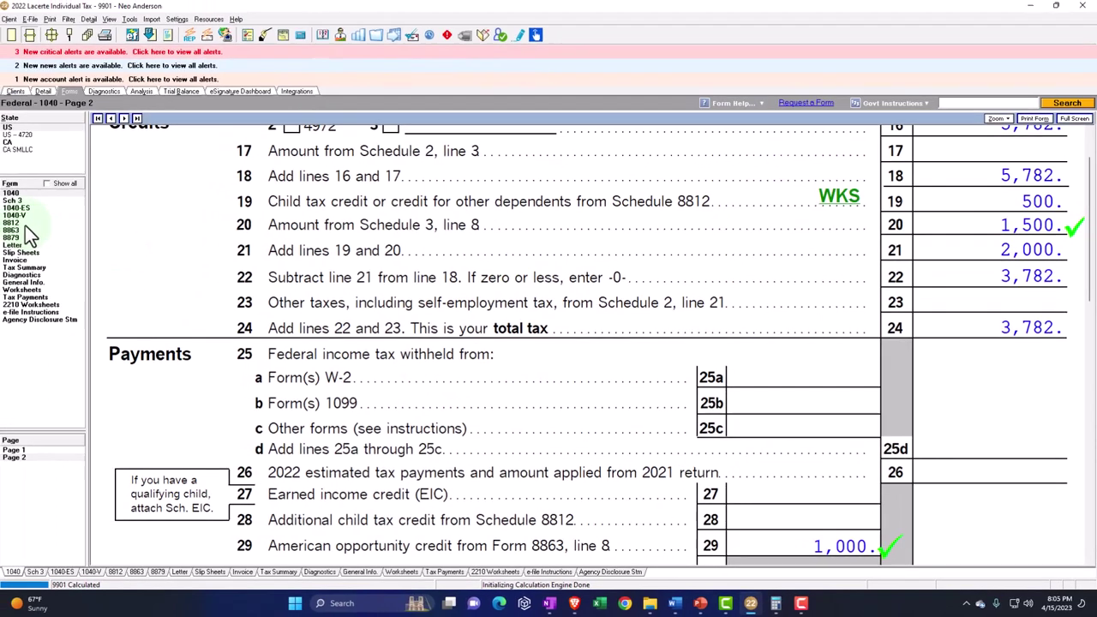
Examine the refundable American opportunity credit and nonrefundable education credit calculations on Form 8863 page 1.
left_click(26, 225)
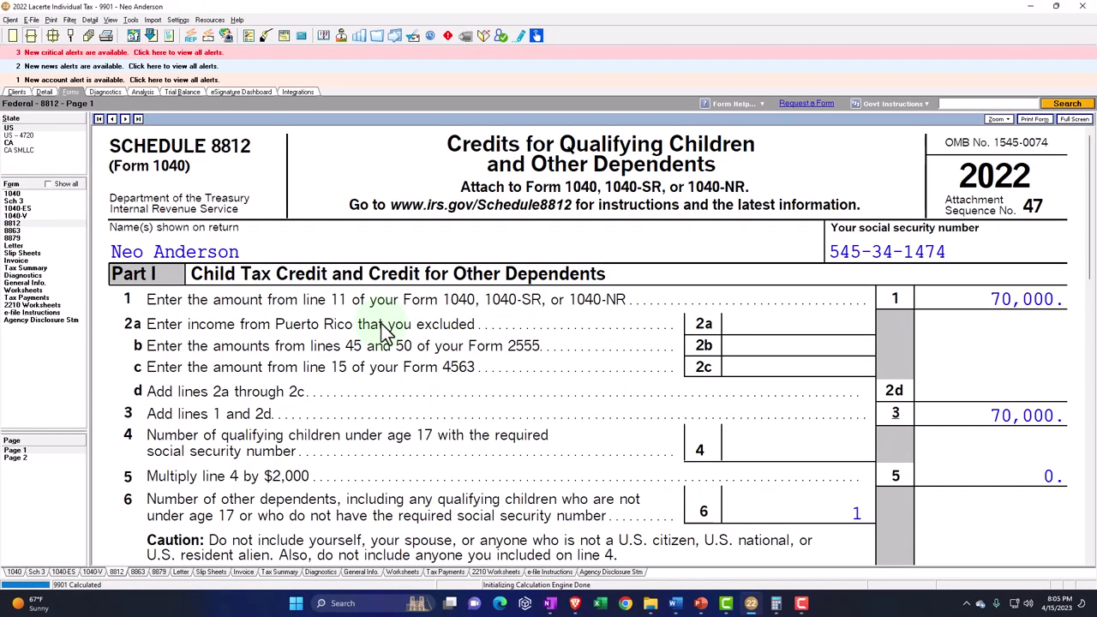
left_click(18, 231)
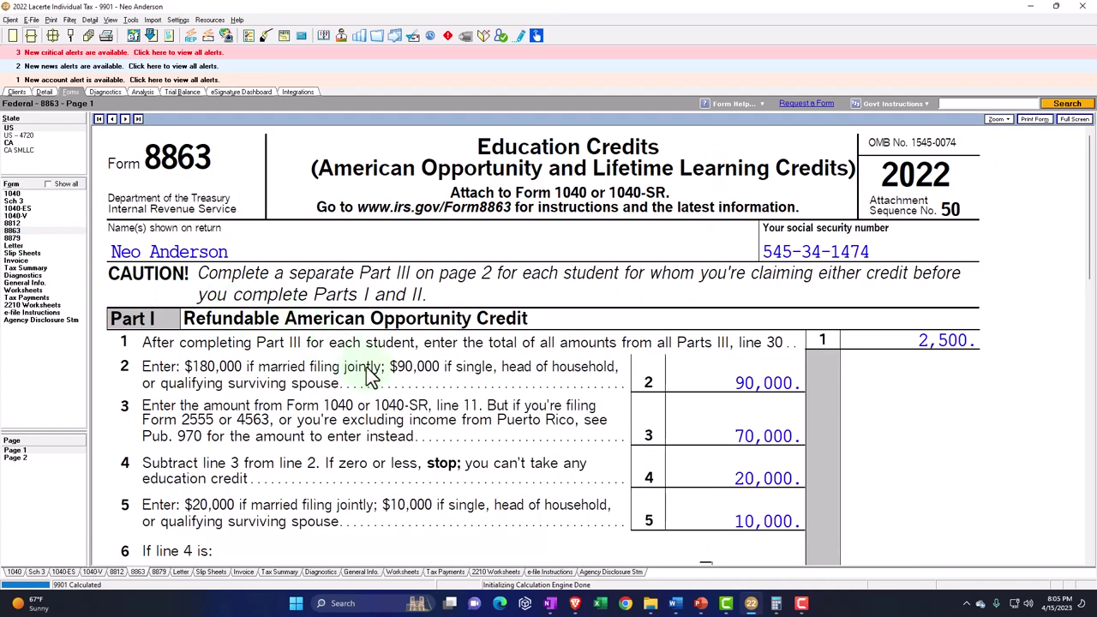
scroll(369, 375, "down", 10)
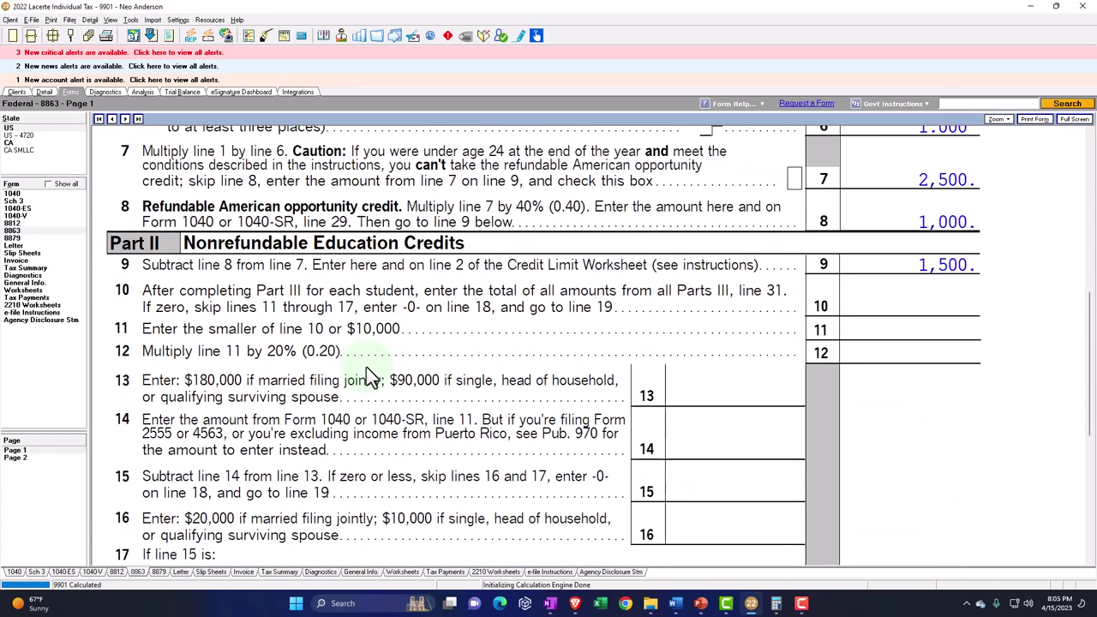
scroll(369, 377, "down", 5)
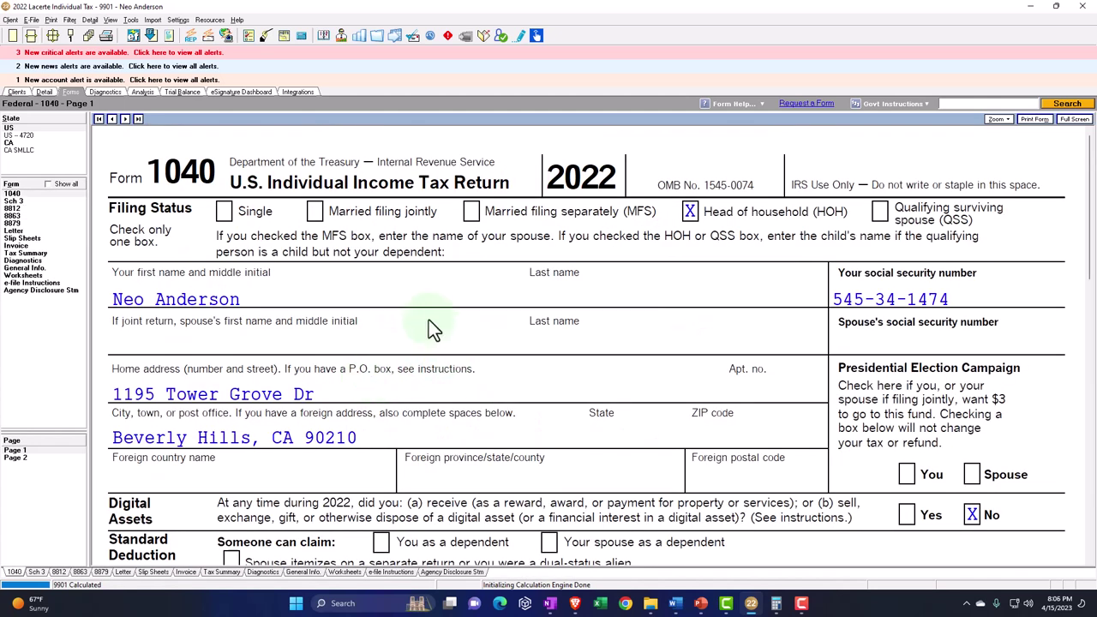
Review the dependents, wages and taxable income on Form 1040 page 1, and the tax, credits and payments on page 2.
scroll(446, 326, "down", 5)
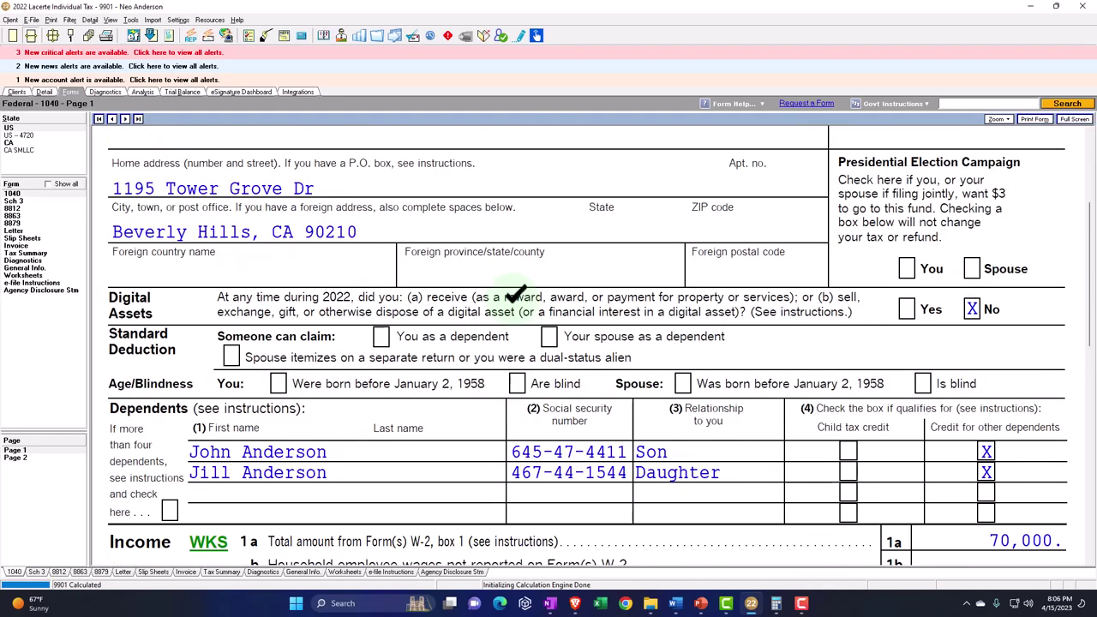
scroll(454, 371, "down", 2)
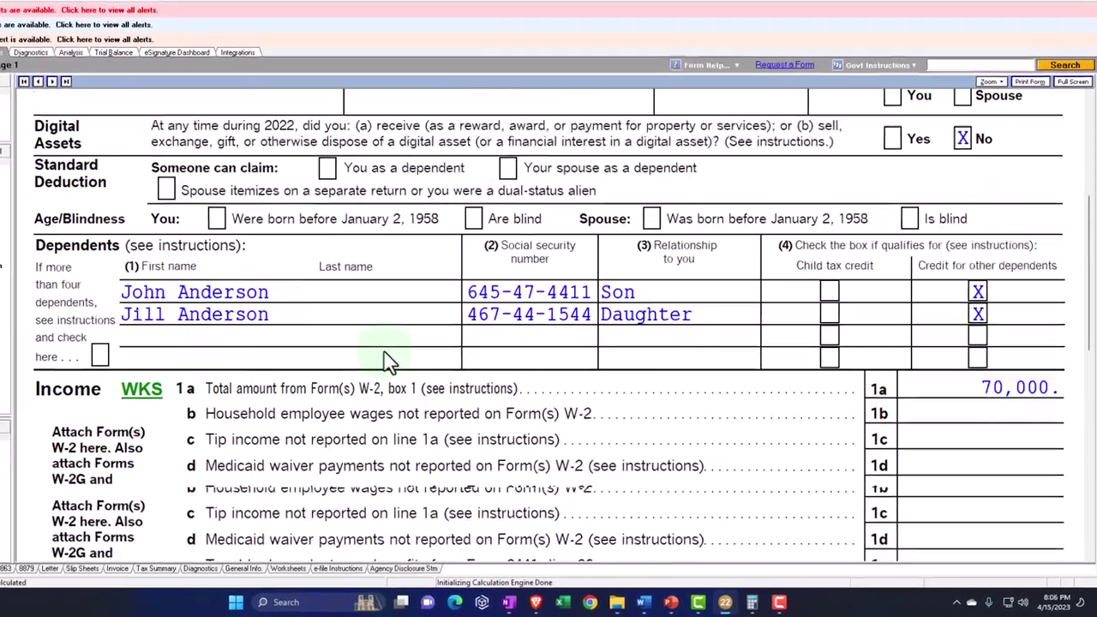
scroll(374, 354, "down", 8)
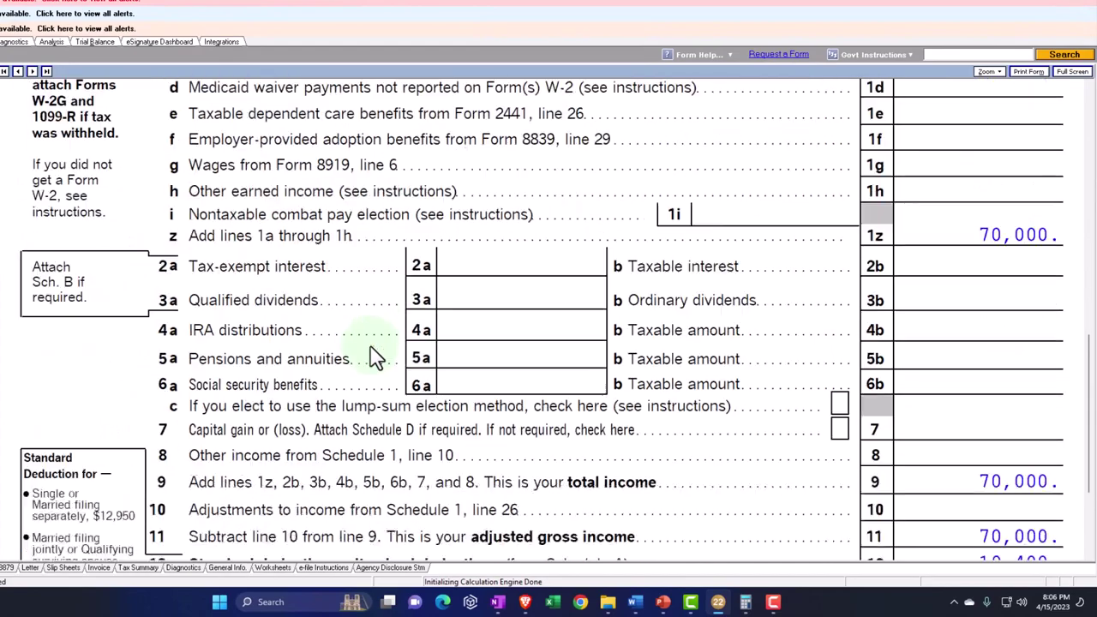
scroll(374, 354, "down", 2)
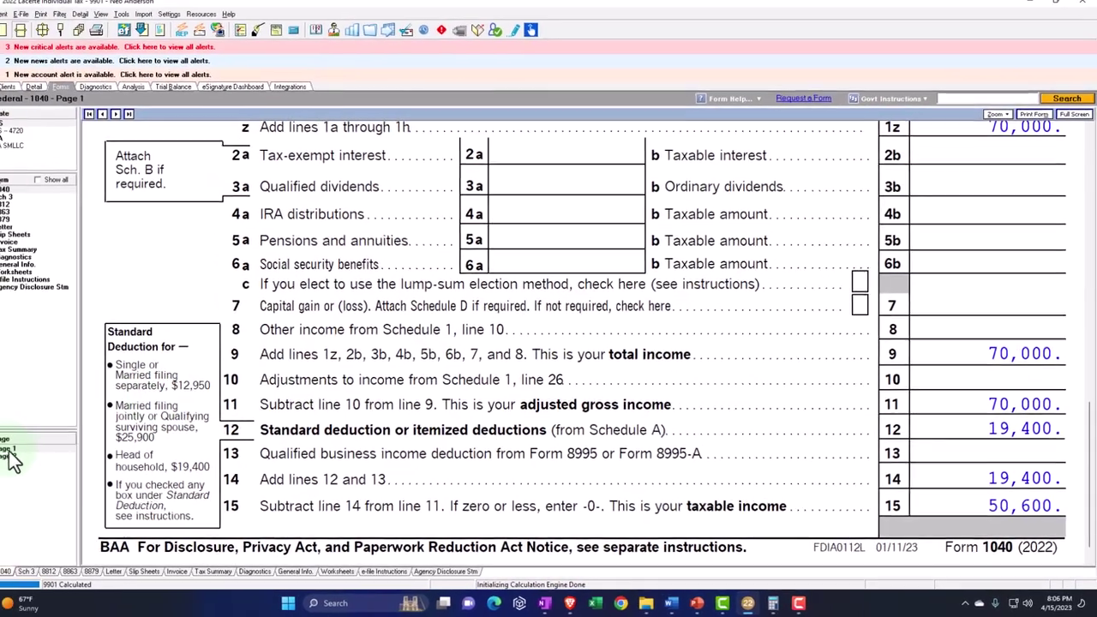
left_click(17, 460)
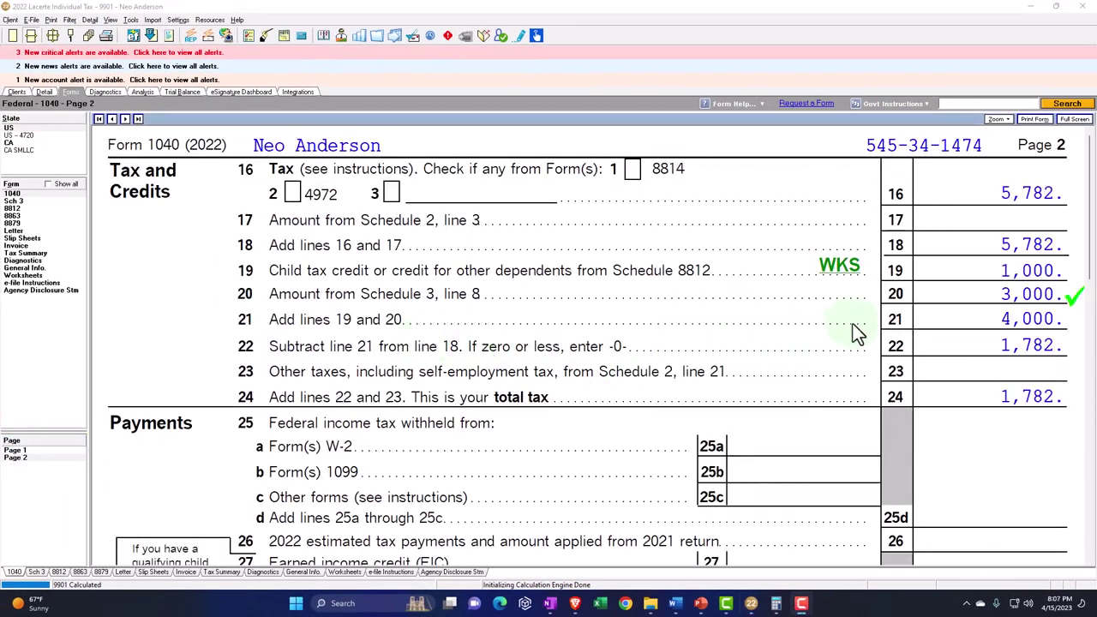
scroll(943, 288, "down", 3)
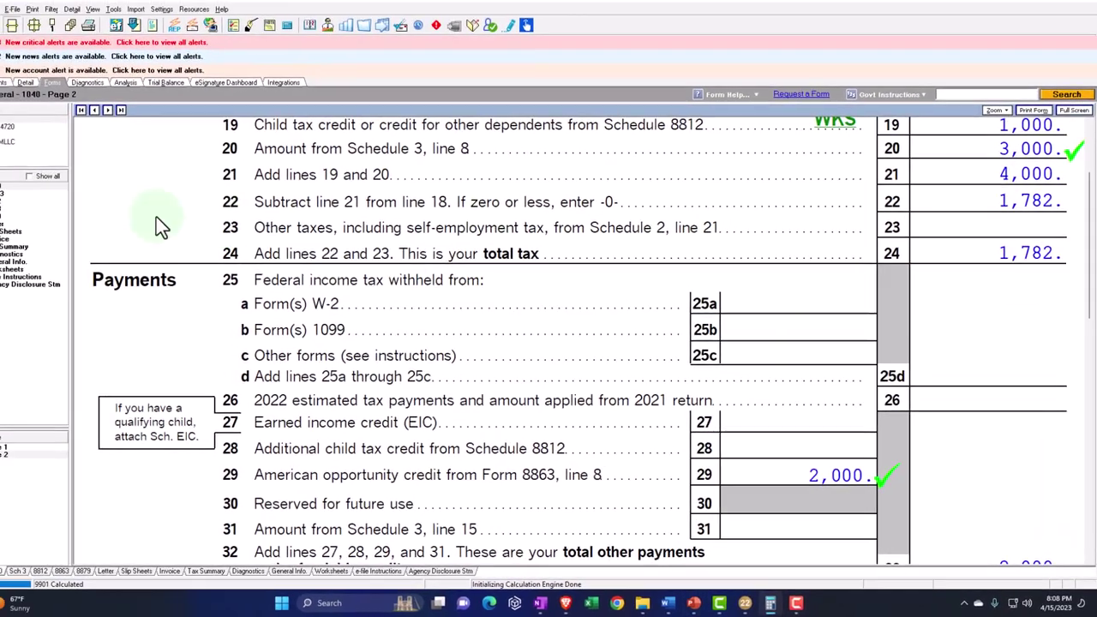
Mark the second student as having completed the first four years of post-secondary education before 2022 and check the credits on Form 1040 page 2.
left_click(44, 94)
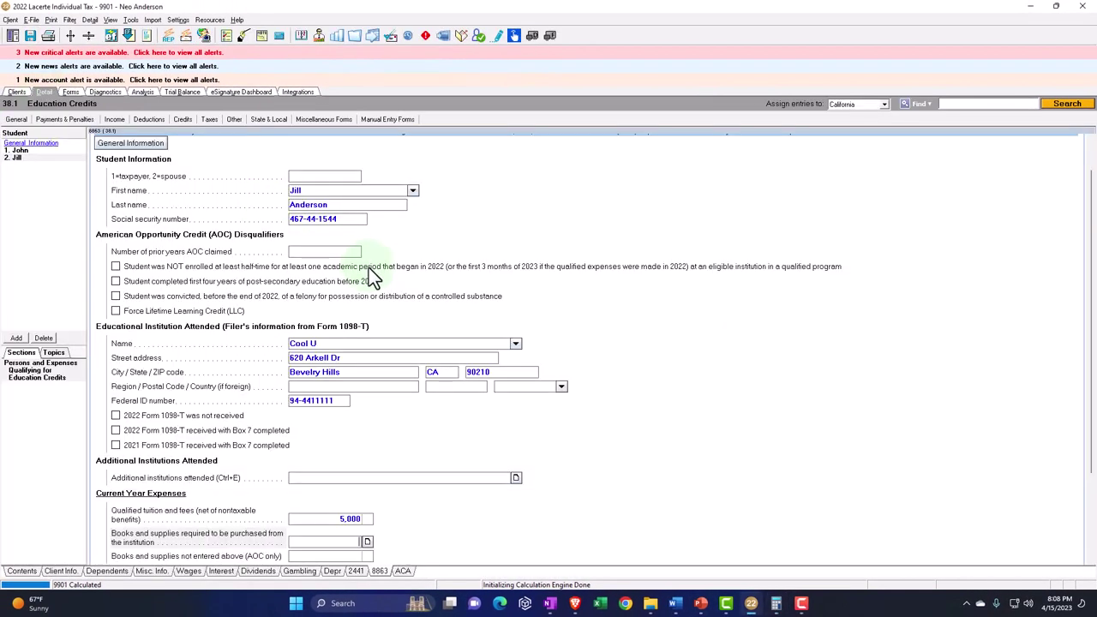
scroll(408, 353, "down", 1)
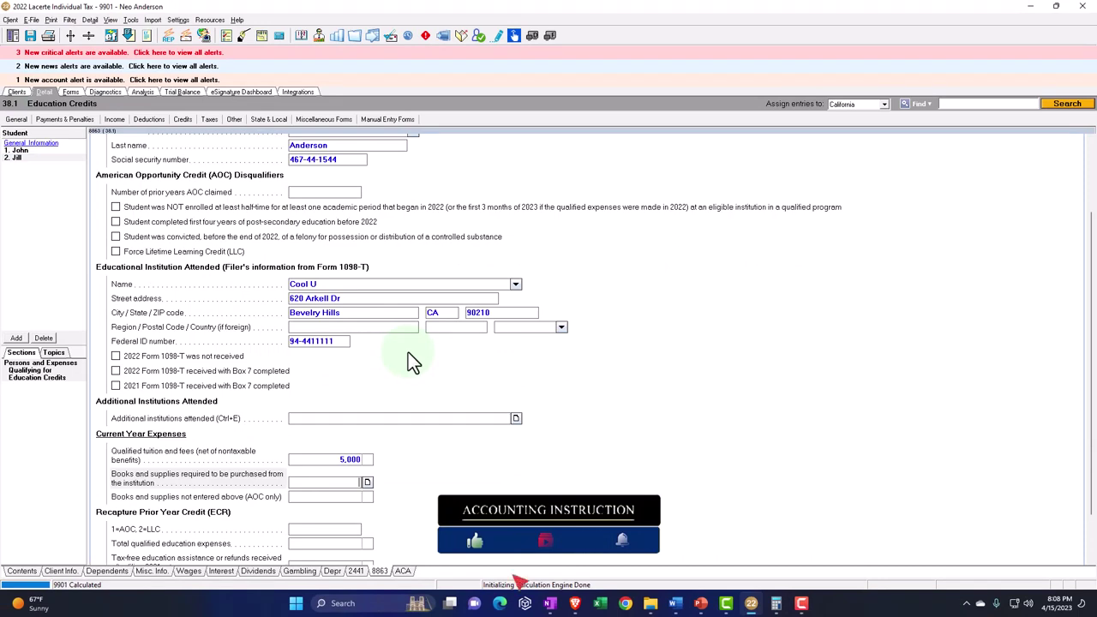
scroll(408, 352, "down", 1)
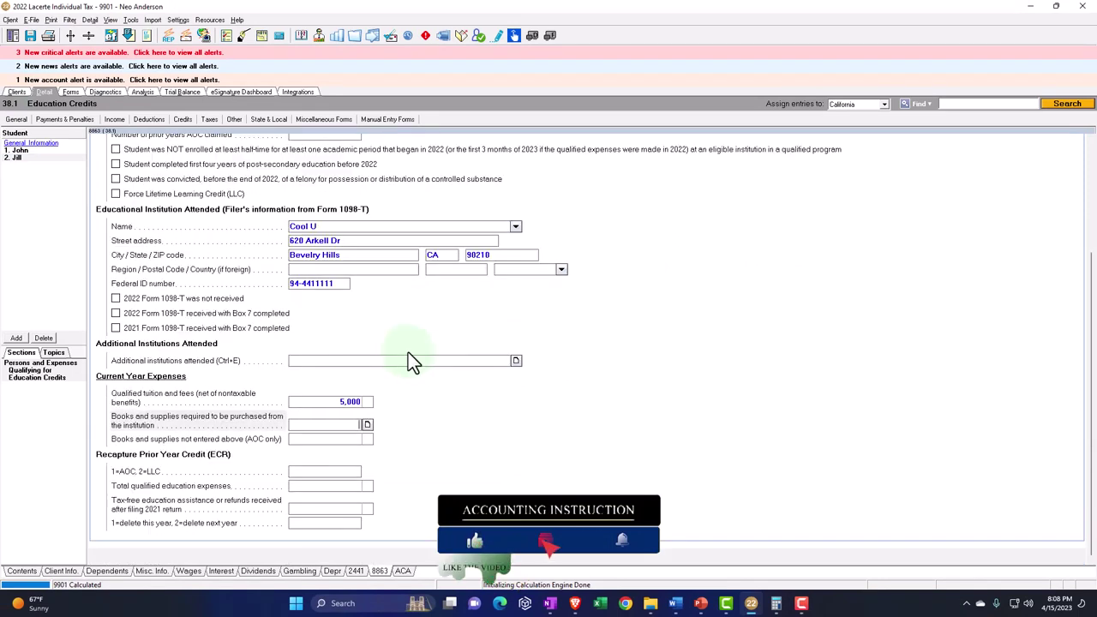
scroll(408, 352, "up", 2)
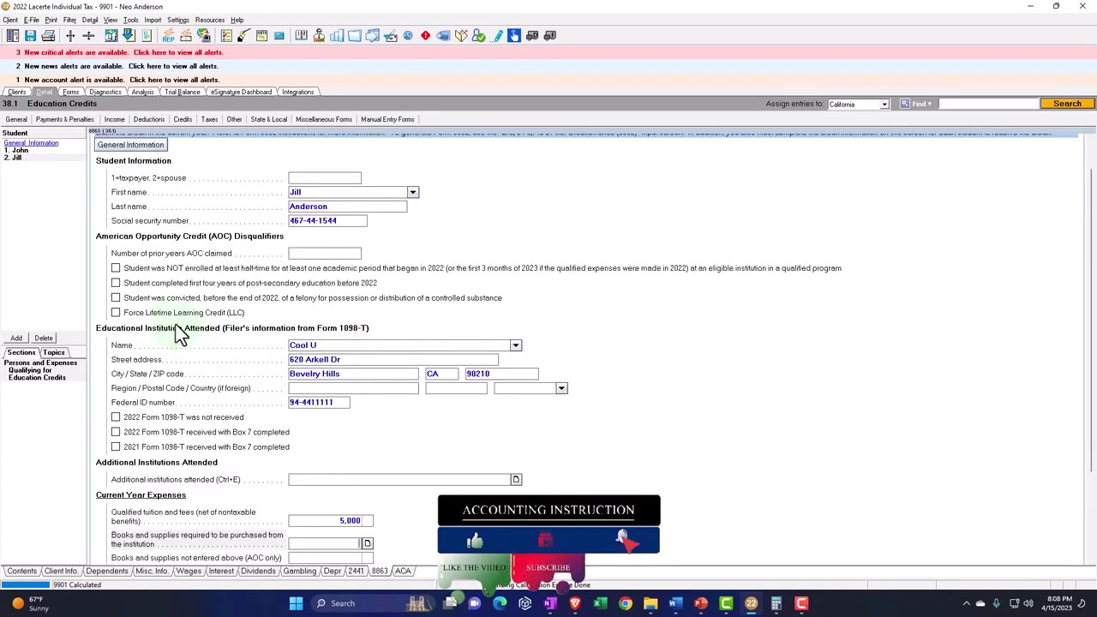
left_click(117, 285)
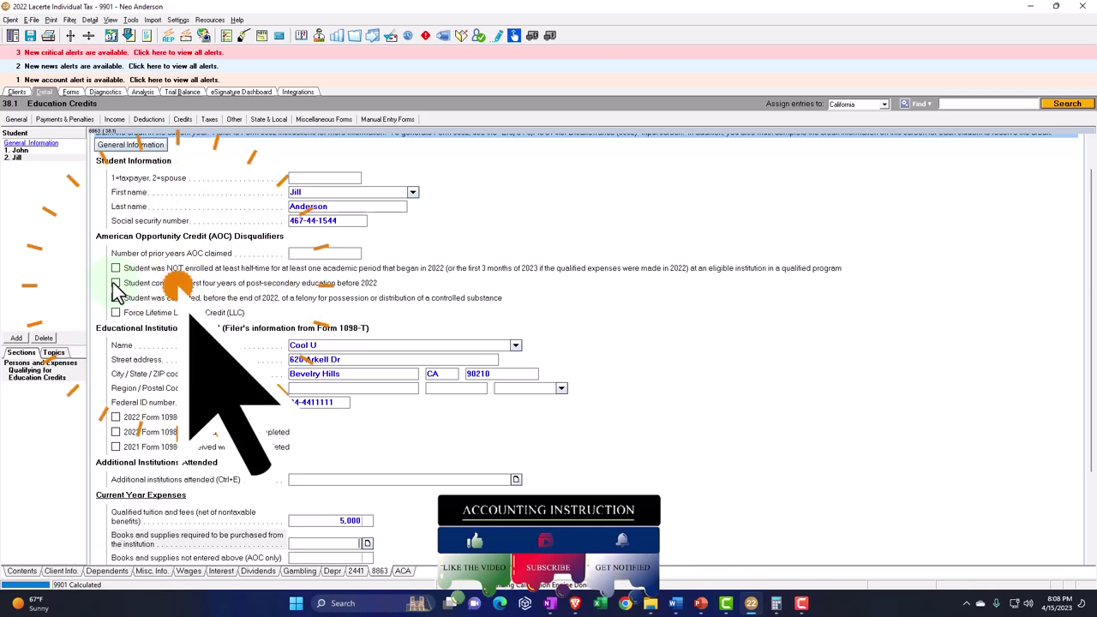
left_click(72, 94)
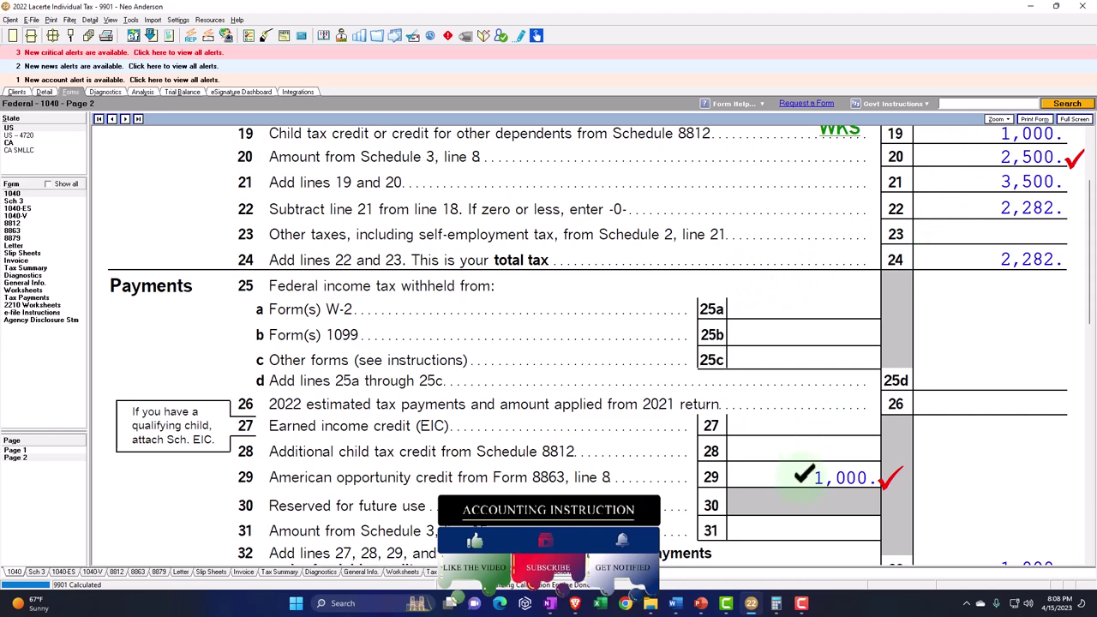
Trace the American opportunity and lifetime learning credit amounts through Parts I and II of Form 8863 page 1.
left_click(24, 232)
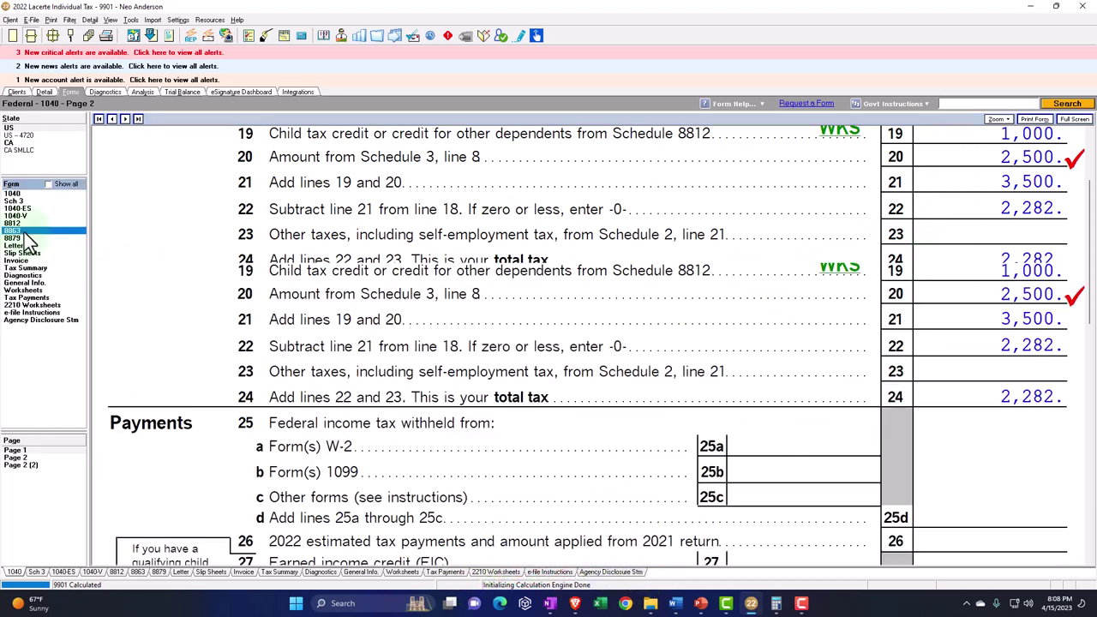
scroll(388, 368, "down", 3)
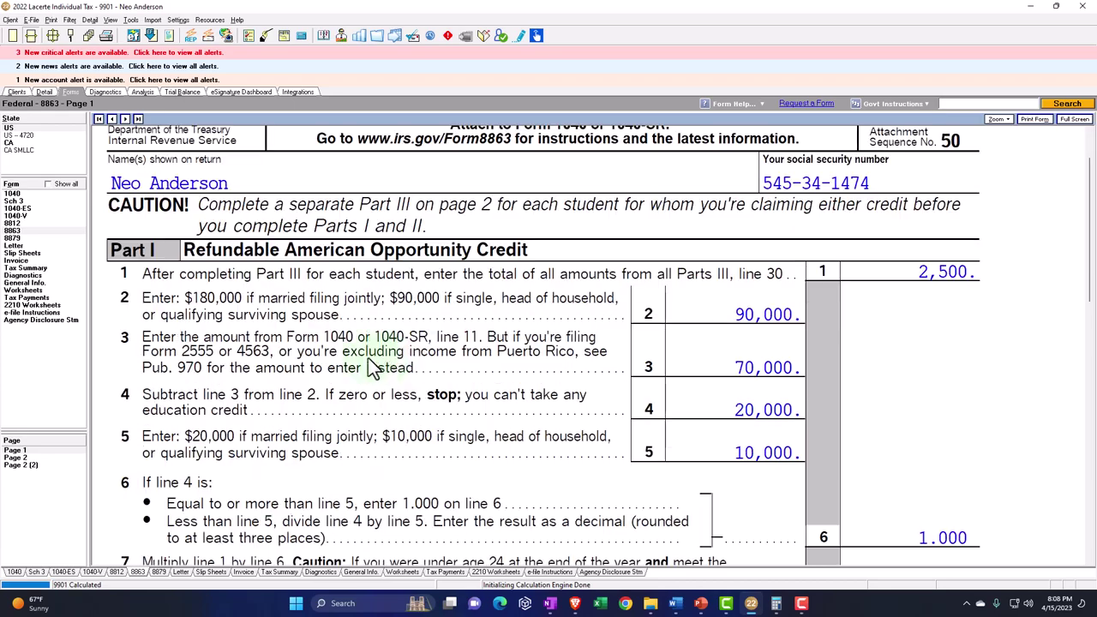
scroll(429, 253, "down", 10)
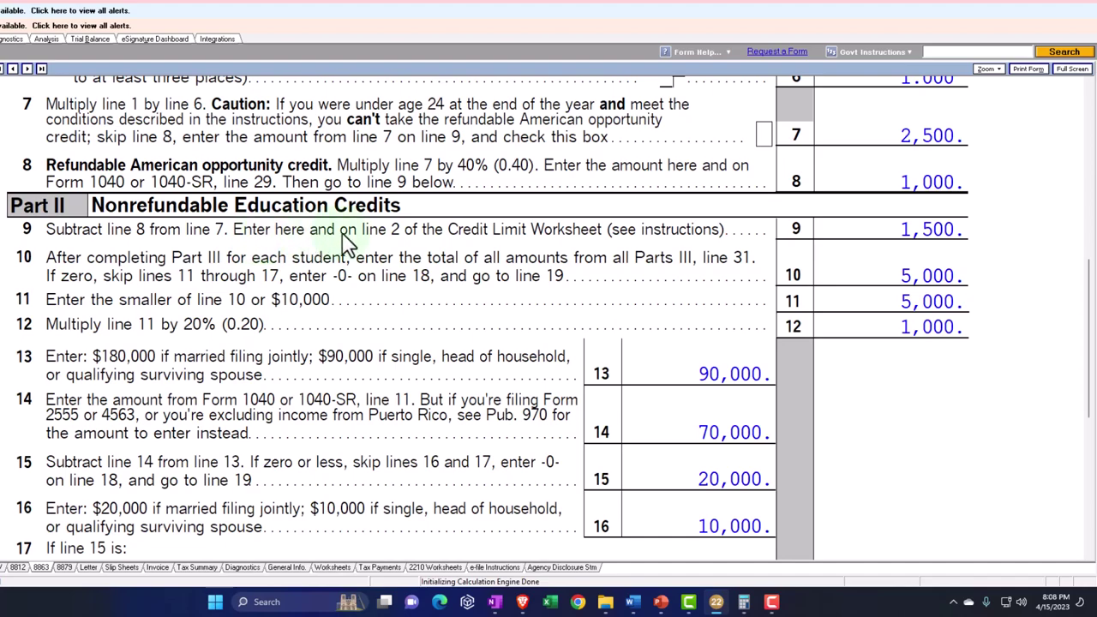
scroll(347, 243, "down", 3)
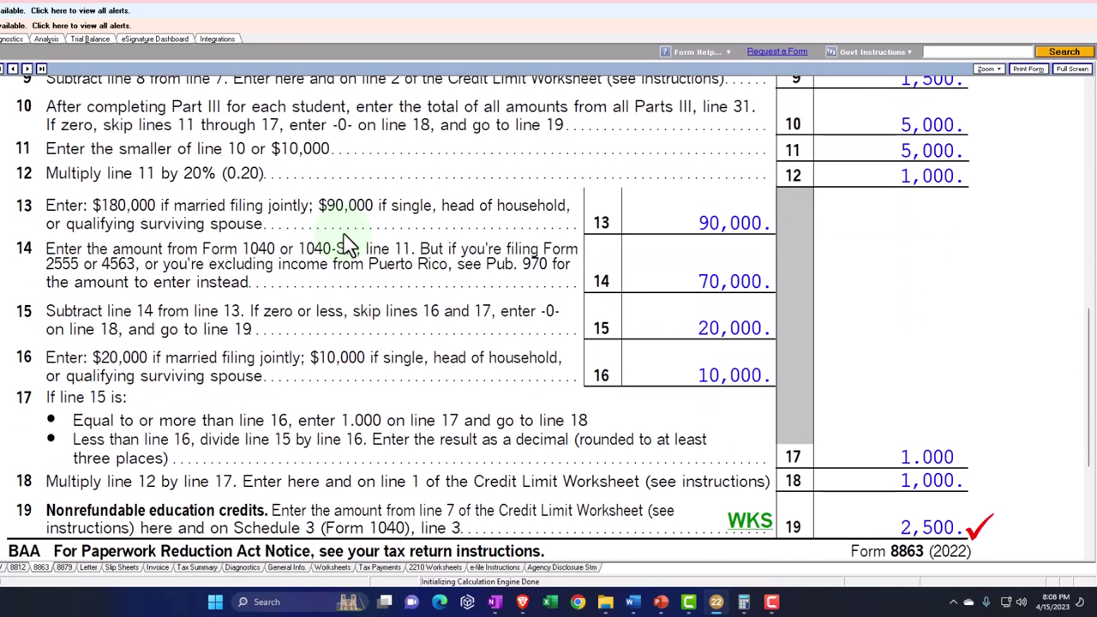
scroll(347, 243, "down", 3)
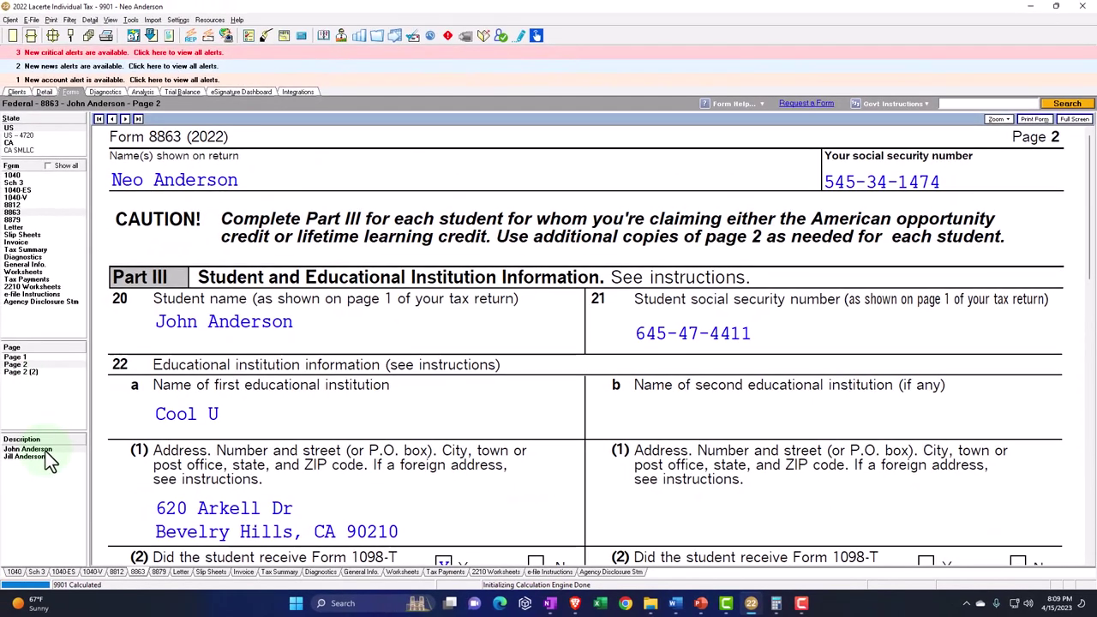
Examine the first student's Form 8863 page 2, covering the institution details, eligibility questions and American opportunity credit lines 27 through 30.
scroll(376, 326, "down", 3)
scroll(378, 326, "down", 1)
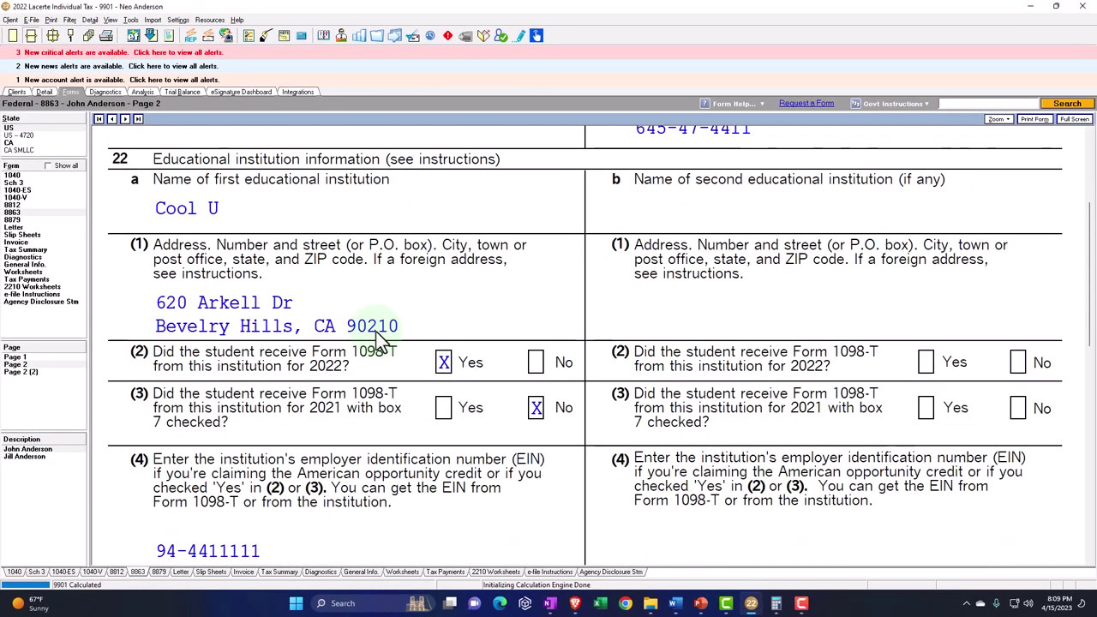
scroll(376, 336, "down", 3)
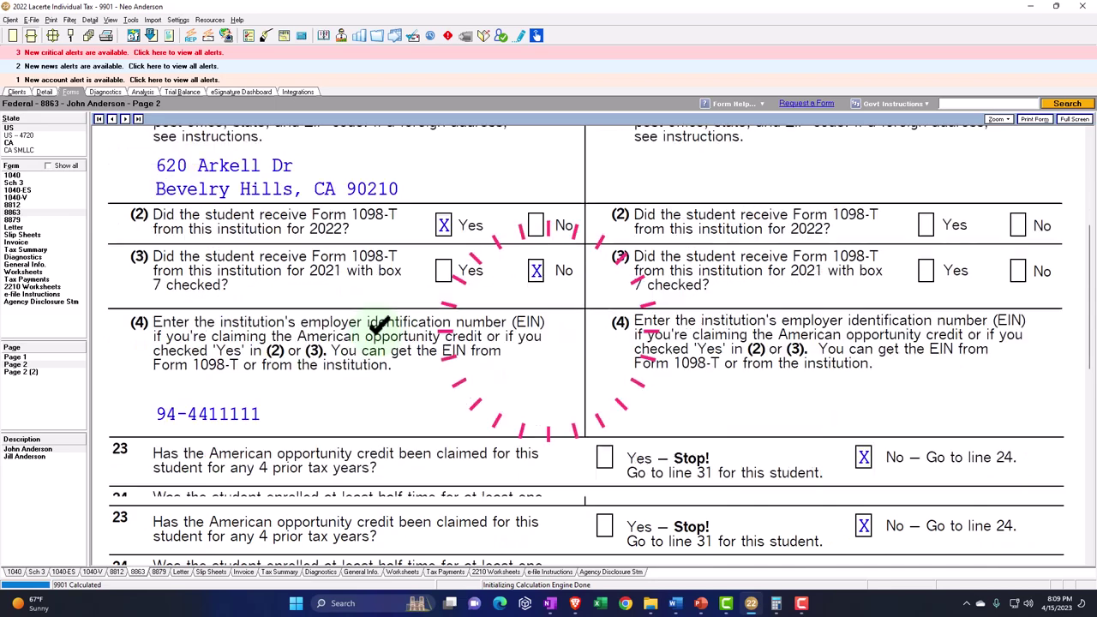
scroll(377, 334, "down", 1)
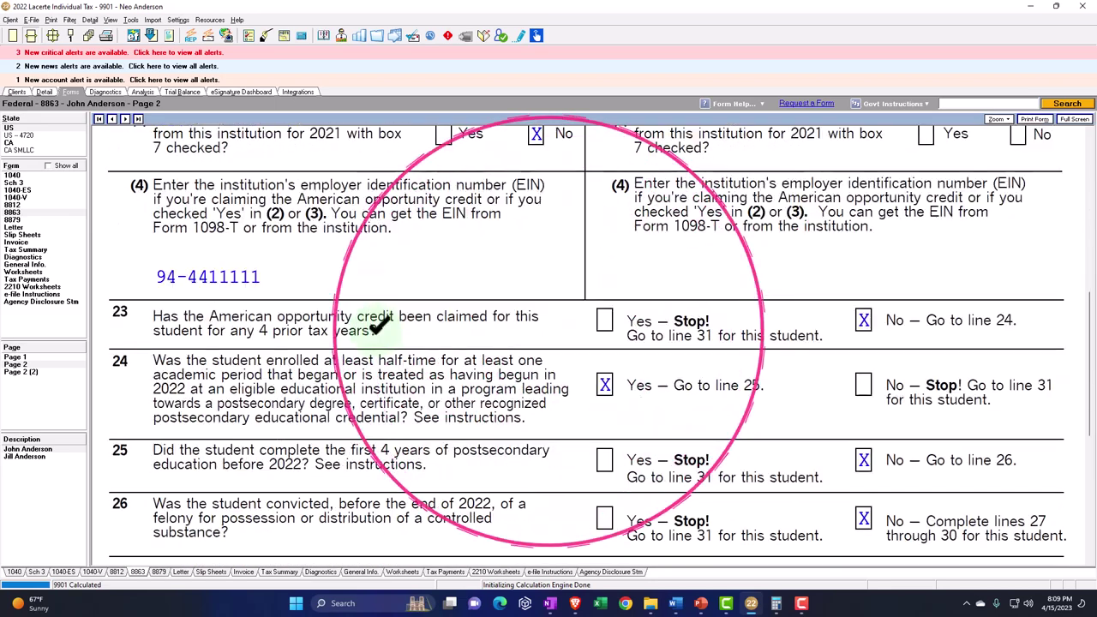
scroll(379, 330, "down", 1)
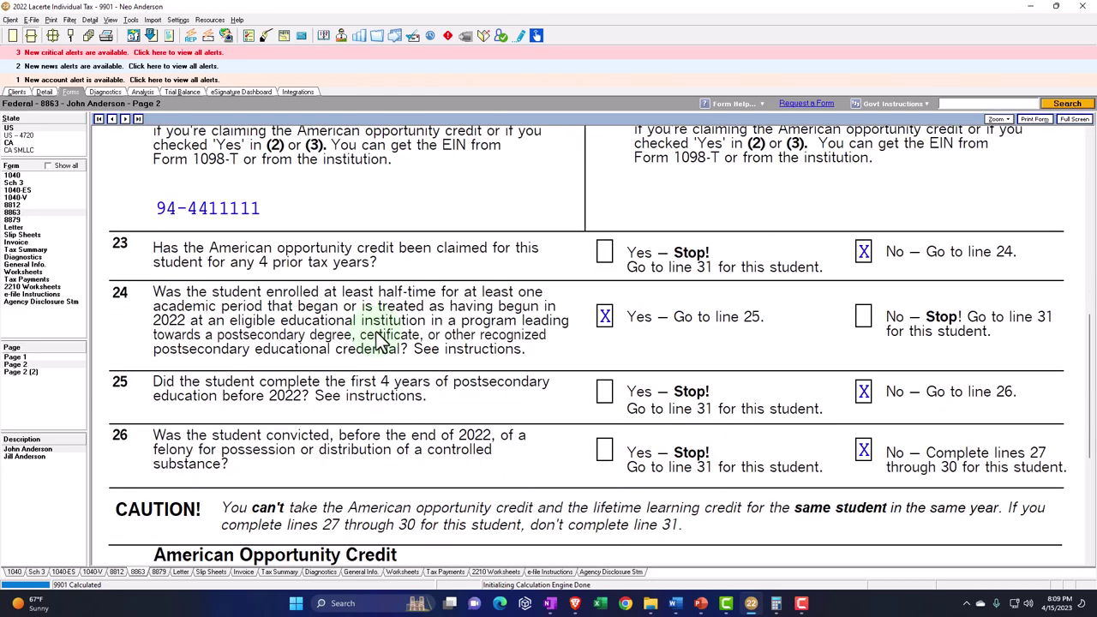
scroll(377, 334, "down", 4)
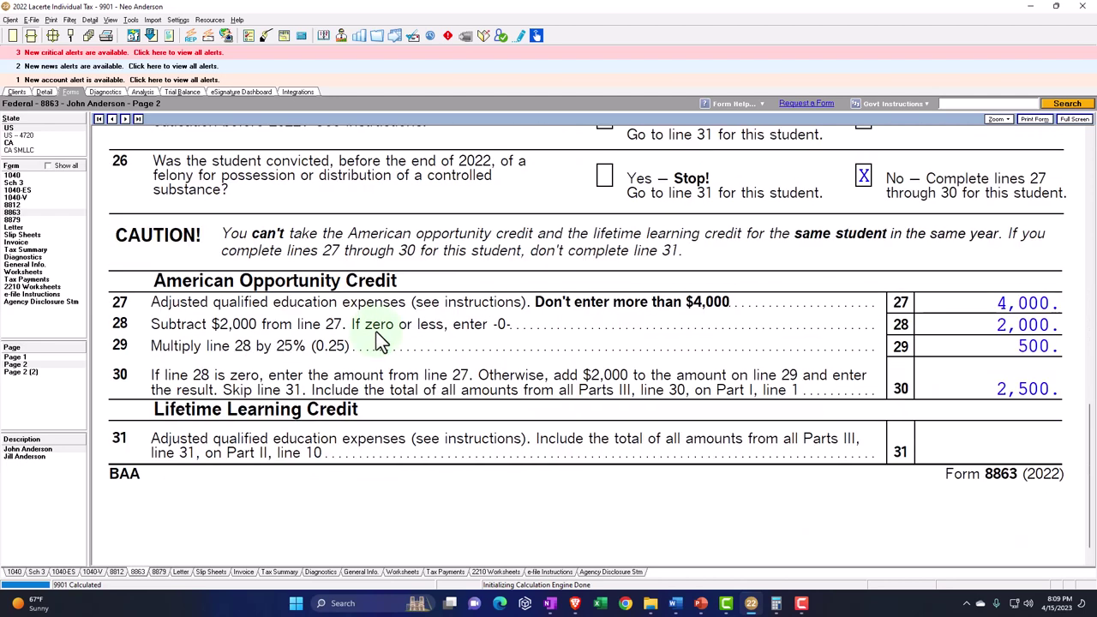